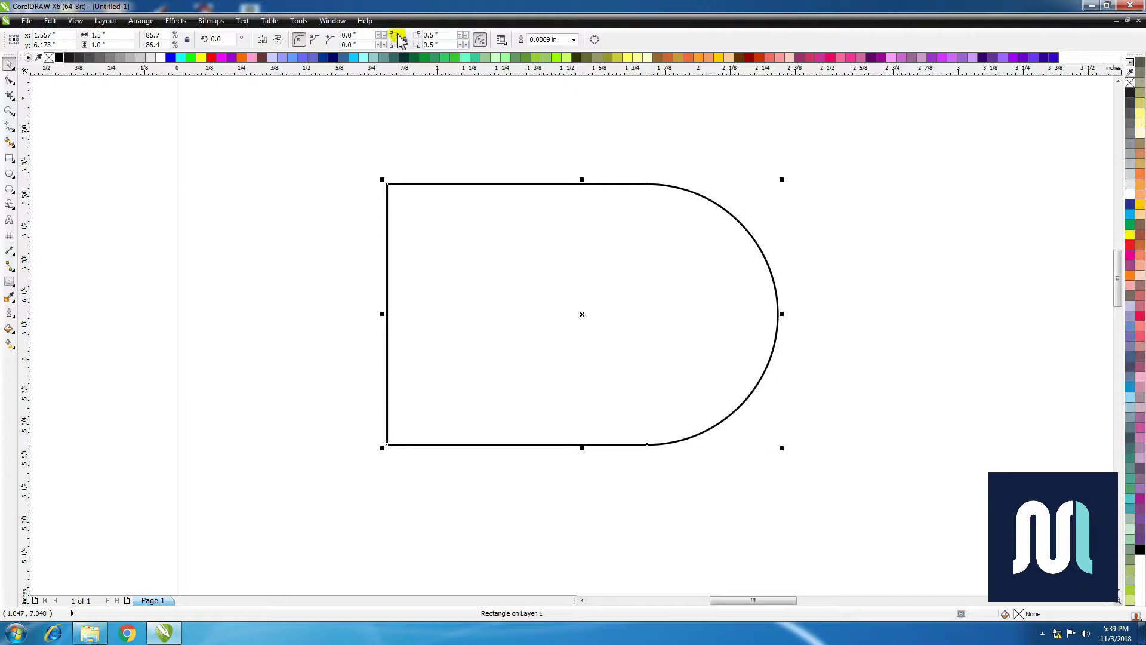
- Apply an inside contour with a 0.25-inch offset to the D-shaped rectangle
{"action": "left_click", "coordinate": [410, 167]}
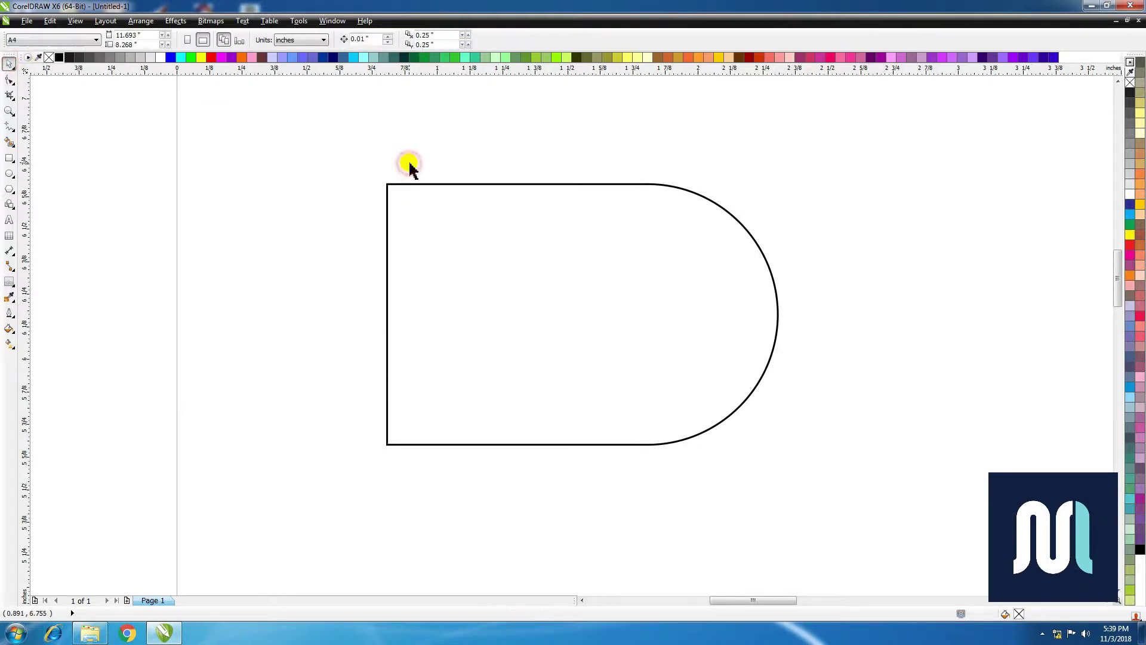
{"action": "left_click", "coordinate": [399, 335]}
{"action": "left_click", "coordinate": [8, 283]}
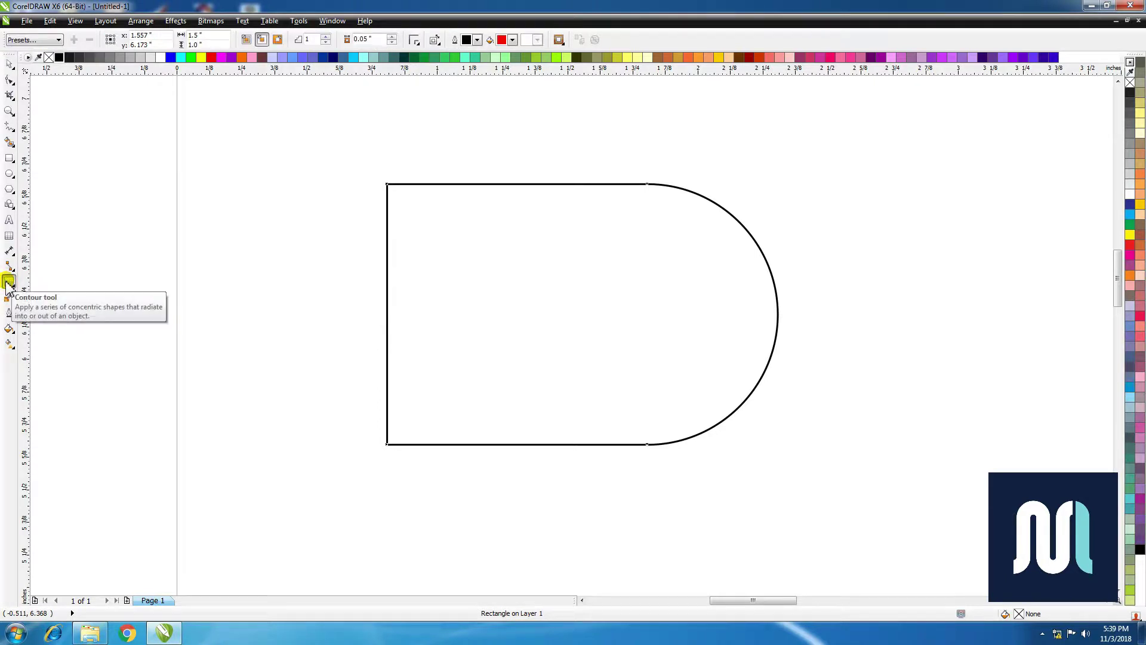
{"action": "double_click", "coordinate": [373, 39]}
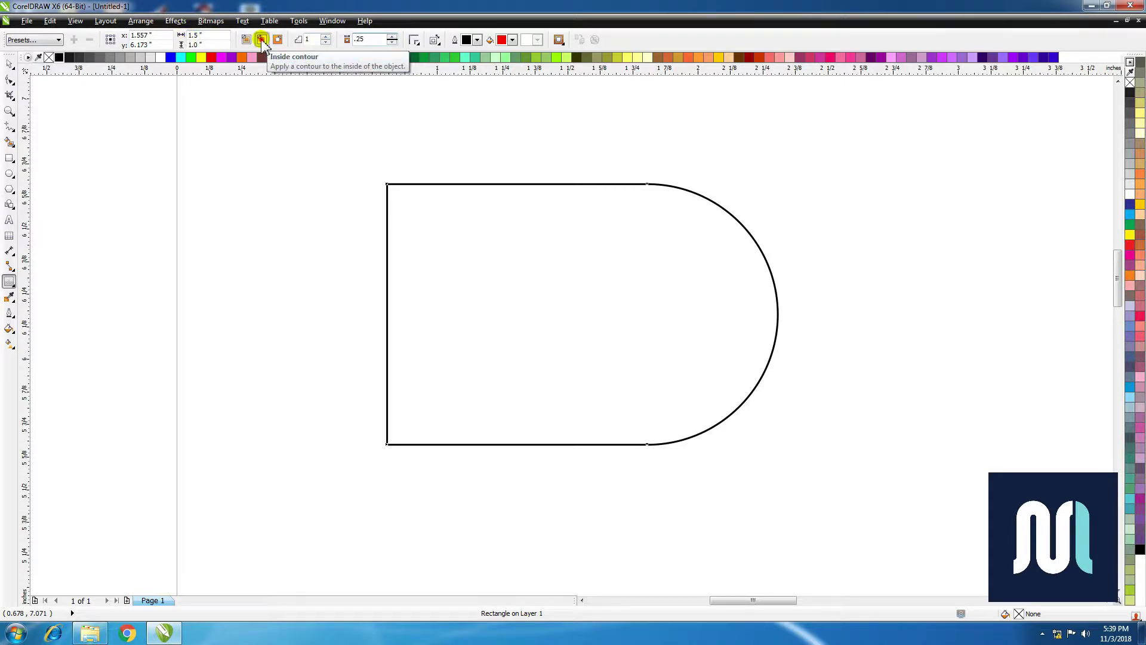
{"action": "left_click", "coordinate": [262, 40]}
- Break the contour group apart into separate outer and inner D shapes
{"action": "left_click", "coordinate": [141, 21]}
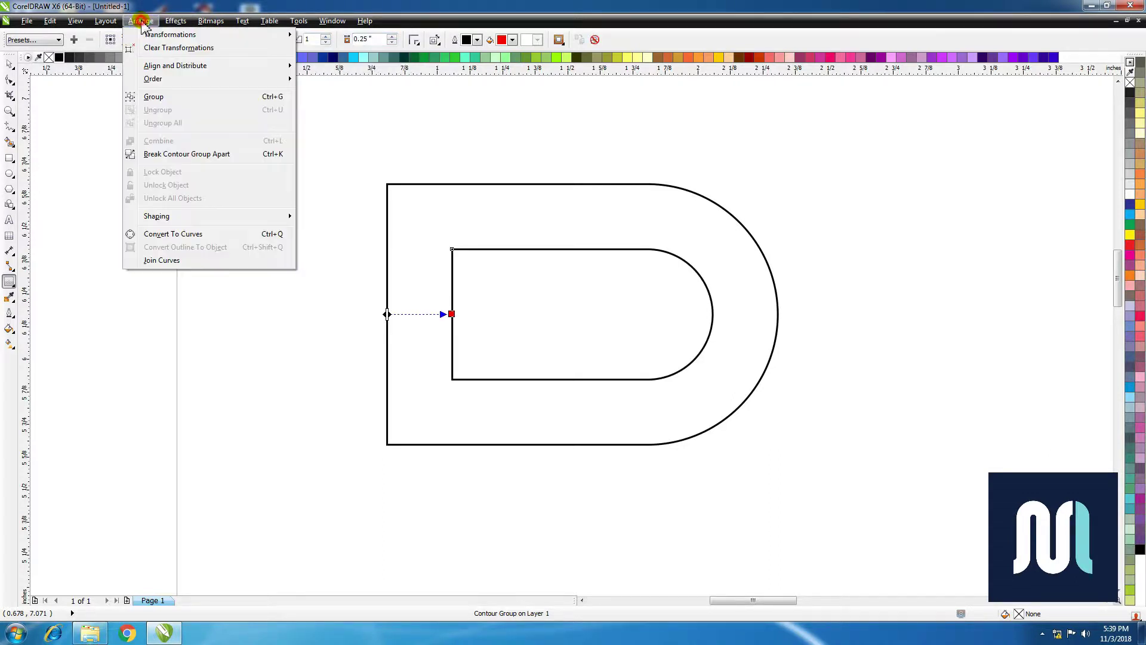
{"action": "left_click", "coordinate": [202, 153]}
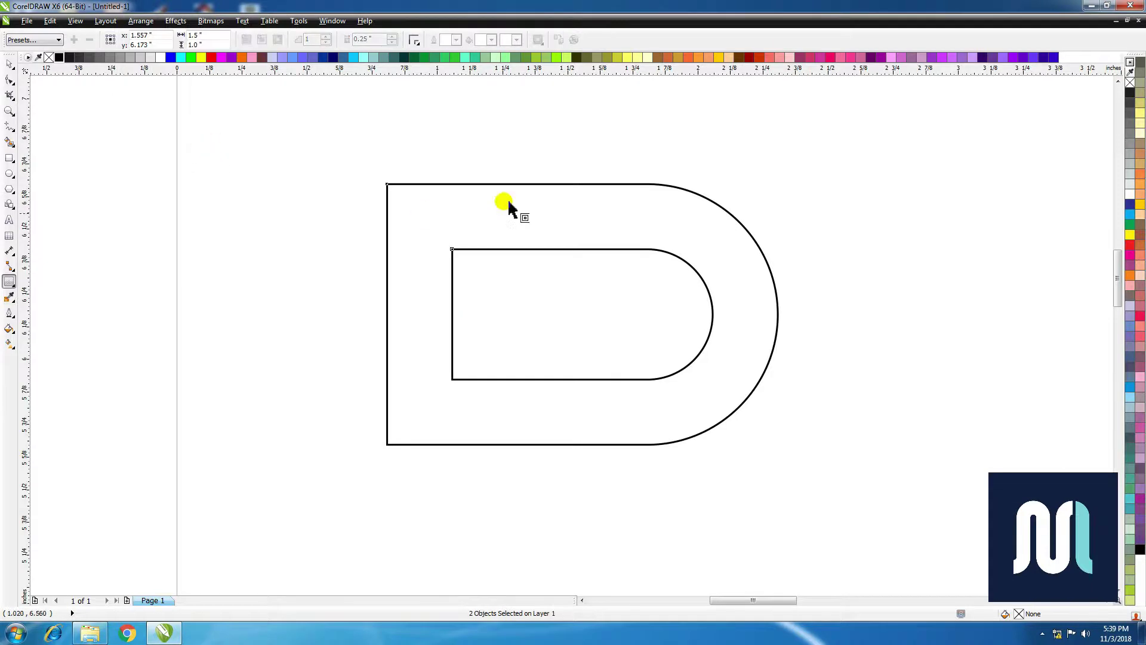
{"action": "left_click", "coordinate": [514, 160]}
- Duplicate both D shapes straight down, aligning the copy's upper outer edge with the lower edge of the original inner shape
{"action": "left_click_drag", "start_coordinate": [334, 159], "coordinate": [812, 491]}
{"action": "left_click_drag", "start_coordinate": [534, 184], "coordinate": [529, 378]}
{"action": "left_click", "coordinate": [847, 439]}
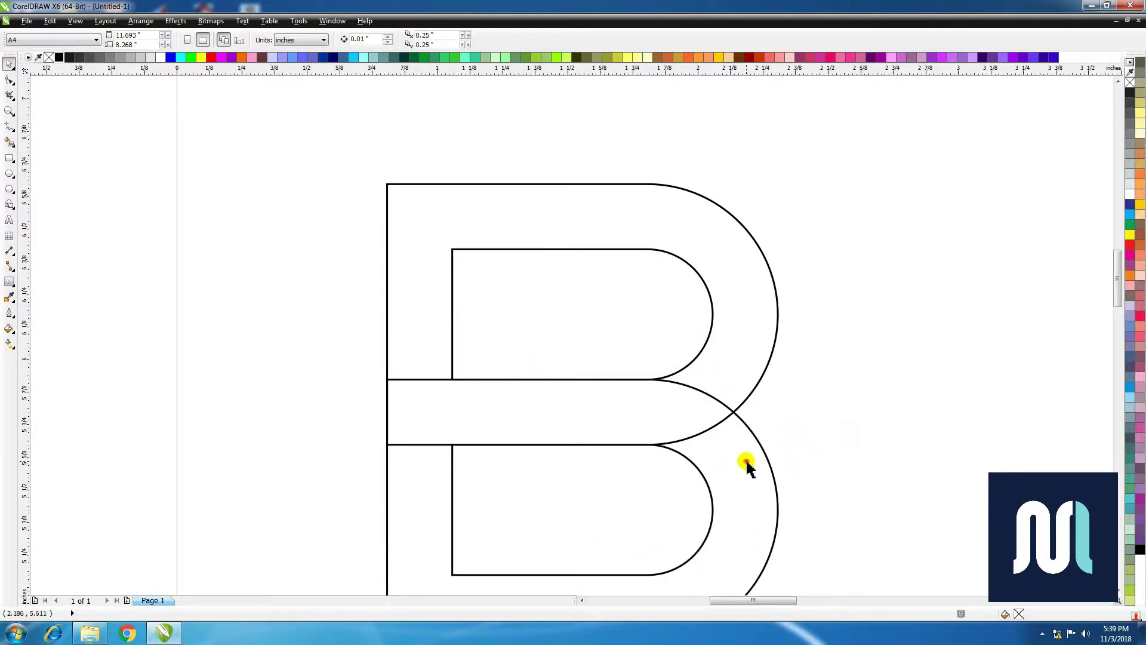
- Weld the two overlapping outer D shapes into a single B silhouette
{"action": "left_click", "coordinate": [744, 464]}
{"action": "left_click", "coordinate": [739, 320], "text": "shift"}
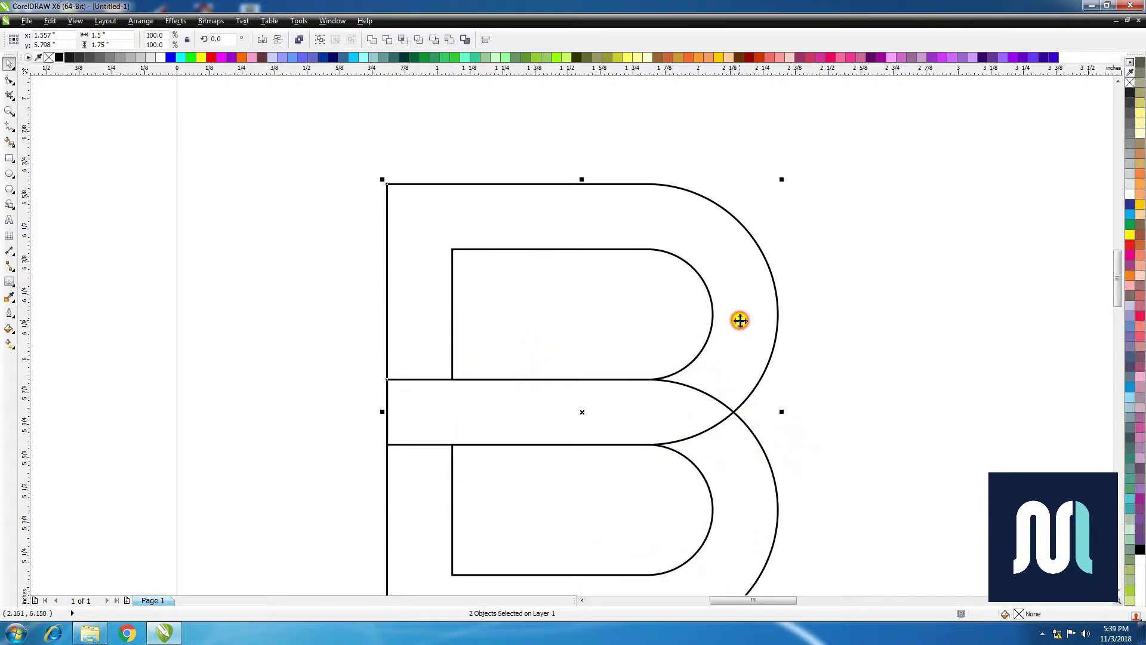
{"action": "left_click", "coordinate": [371, 40]}
{"action": "left_click", "coordinate": [800, 338]}
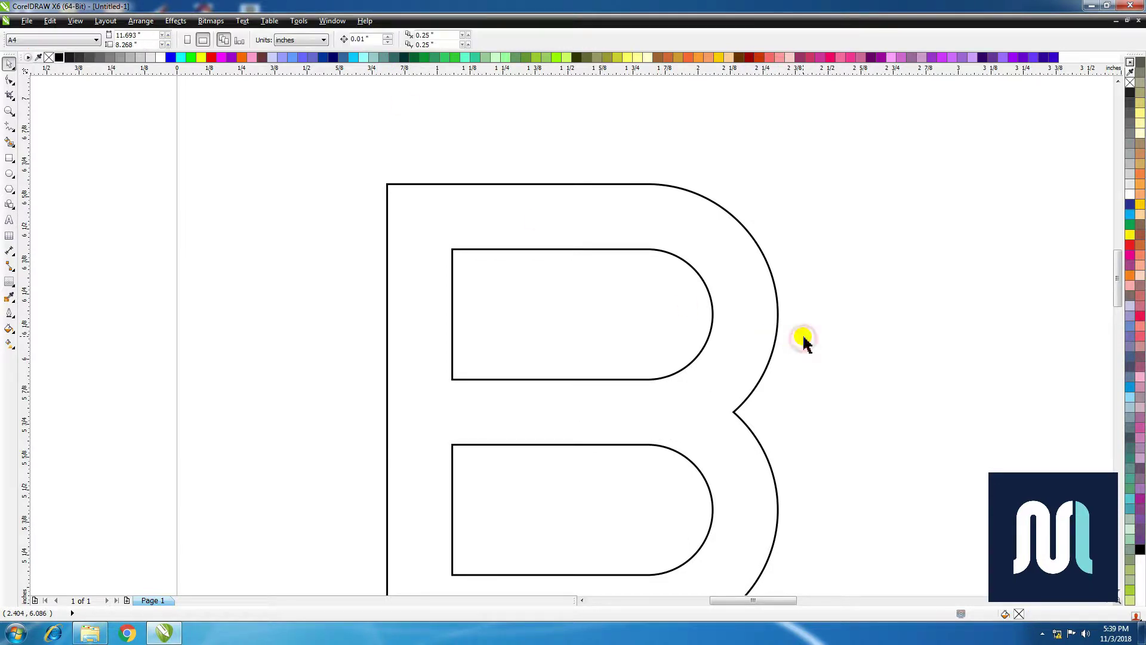
- Combine the B silhouette and its two inner D shapes into one curve
{"action": "scroll", "coordinate": [787, 339], "scroll_direction": "down", "scroll_amount": 2}
{"action": "left_click_drag", "start_coordinate": [511, 236], "coordinate": [830, 550]}
{"action": "left_click", "coordinate": [141, 21]}
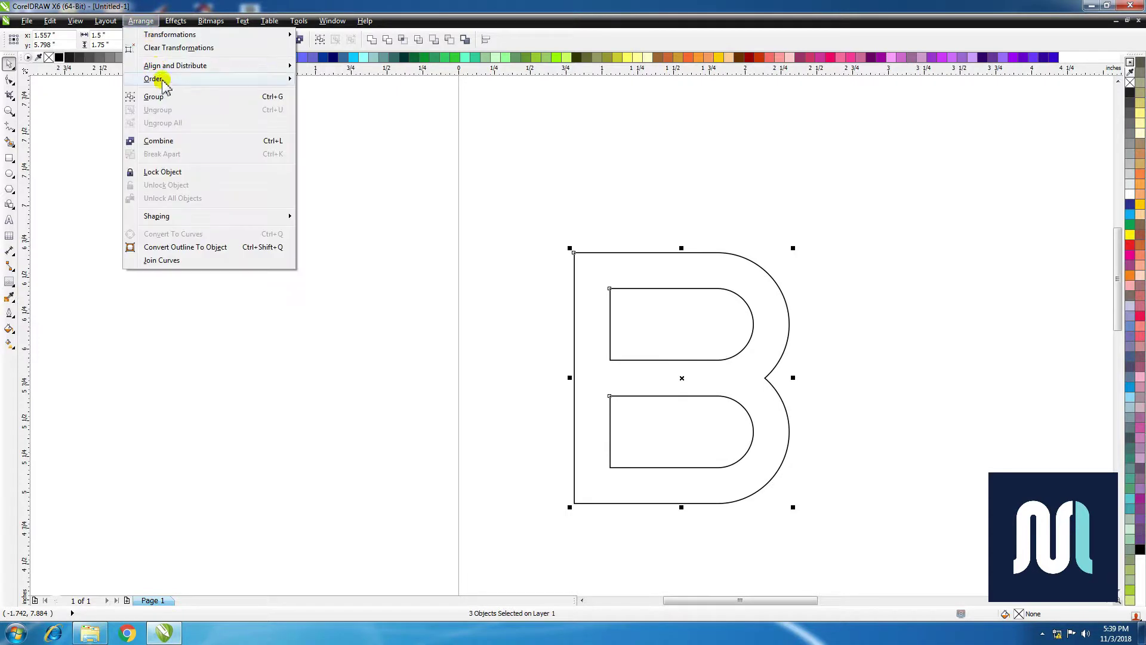
{"action": "left_click", "coordinate": [183, 141]}
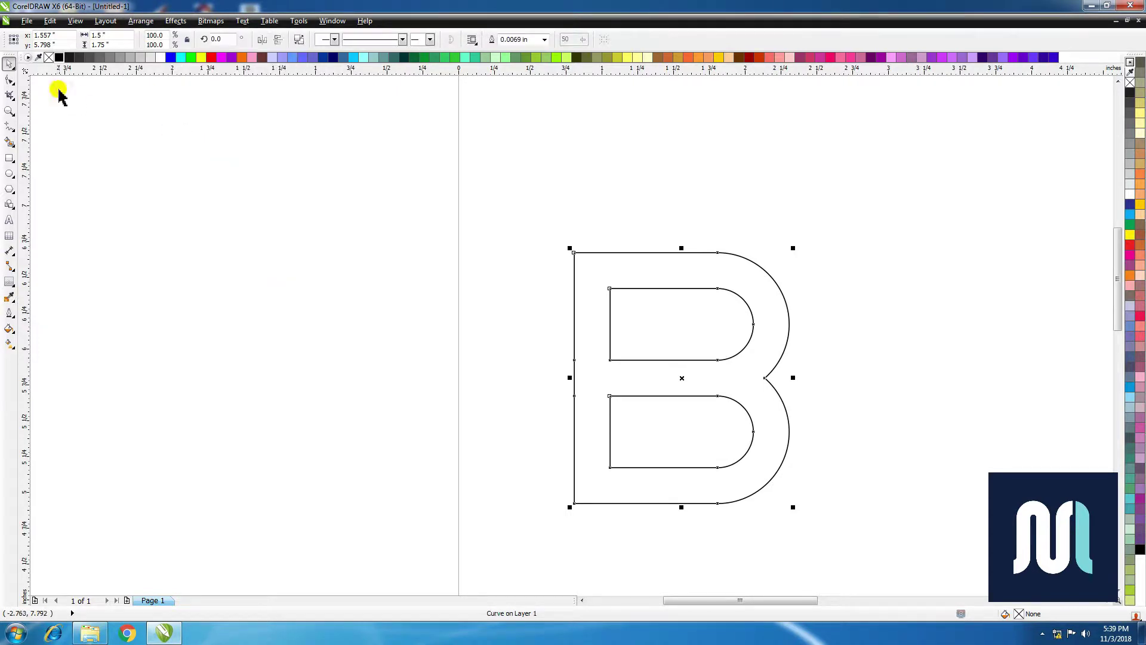
- Fill the letter B with black and remove its outline
{"action": "left_click", "coordinate": [59, 57]}
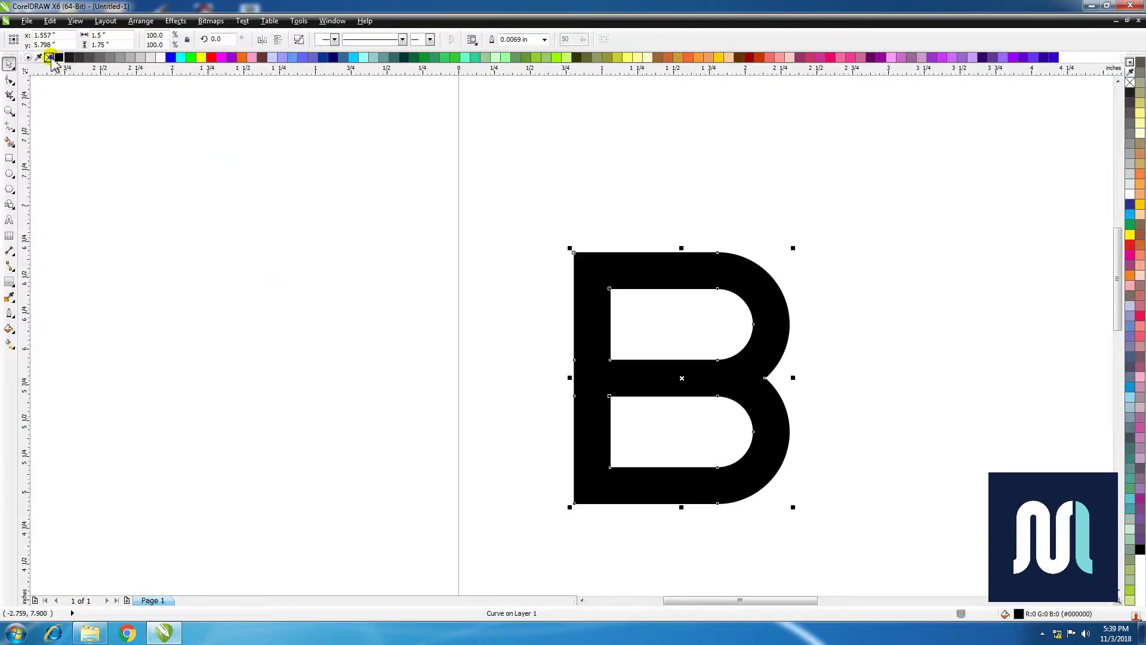
{"action": "right_click", "coordinate": [50, 58]}
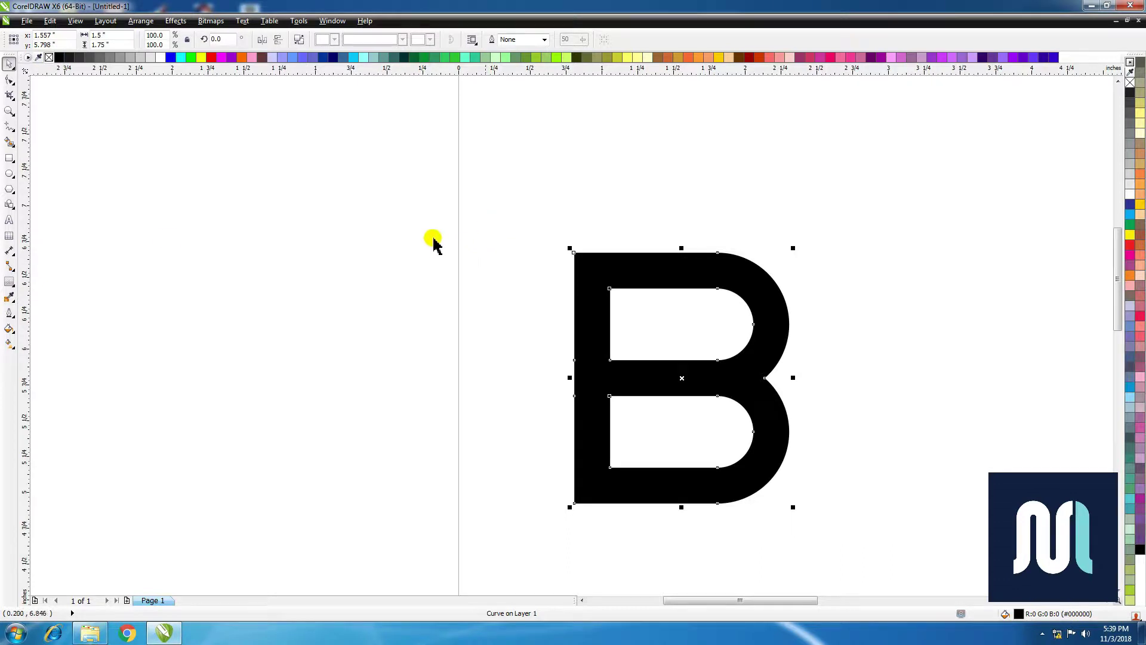
- Extrude the letter B up and to the right, with vanishing point coordinates of 0.1 inch in x and y
{"action": "left_click", "coordinate": [12, 285]}
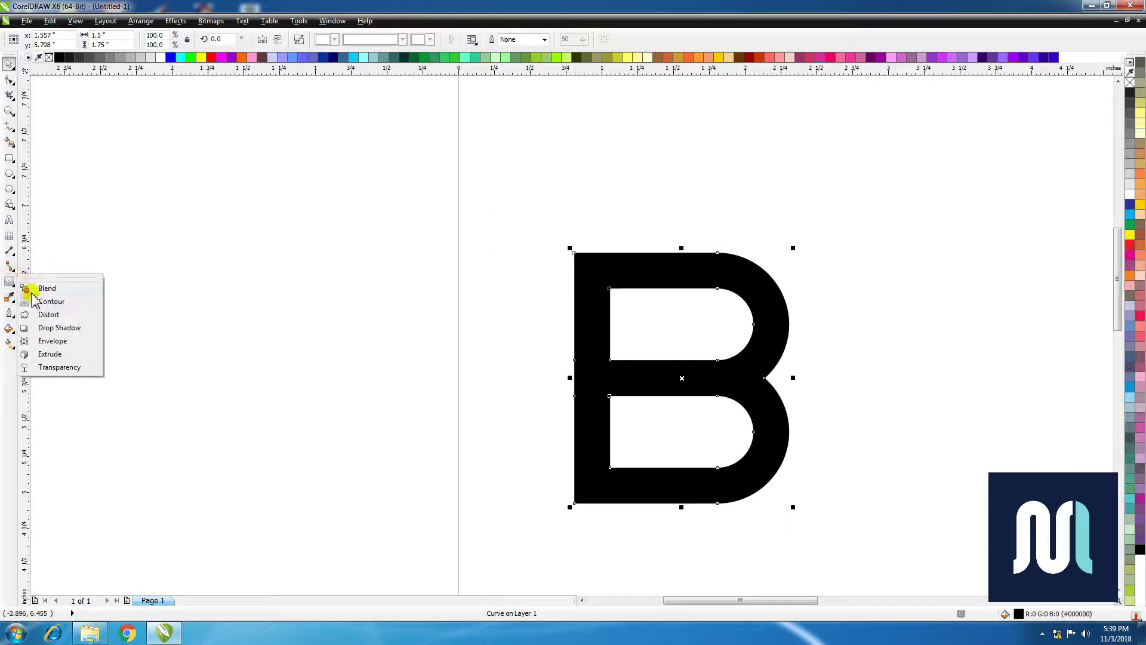
{"action": "left_click", "coordinate": [70, 355]}
{"action": "left_click_drag", "start_coordinate": [620, 285], "coordinate": [694, 325]}
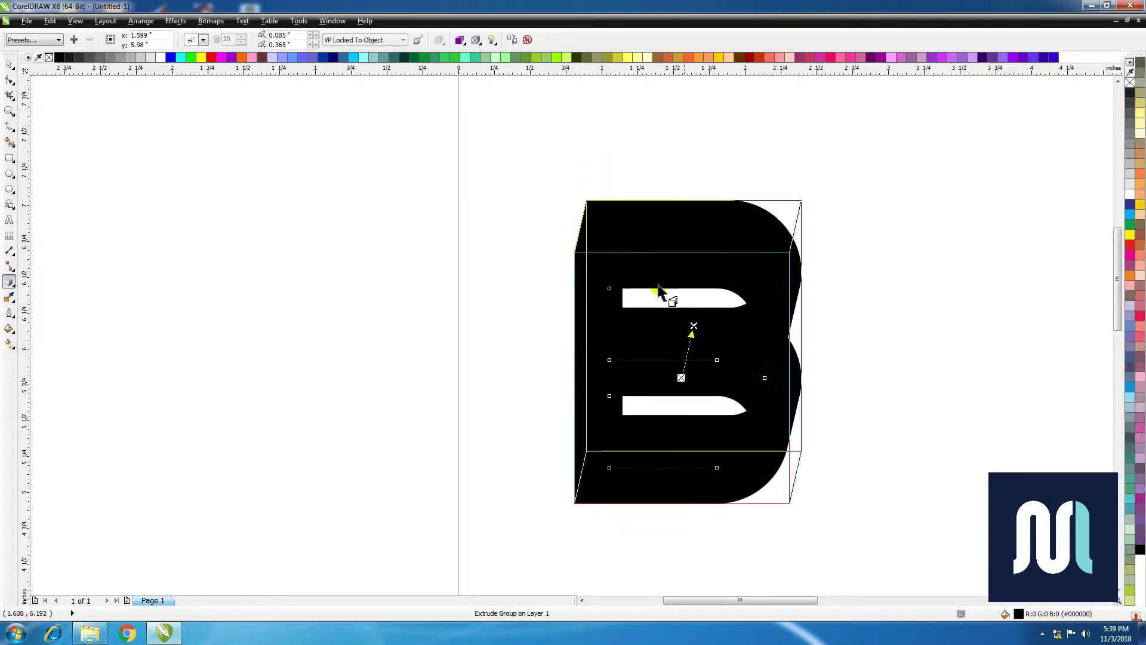
{"action": "double_click", "coordinate": [297, 35]}
{"action": "type", "text": ".1"}
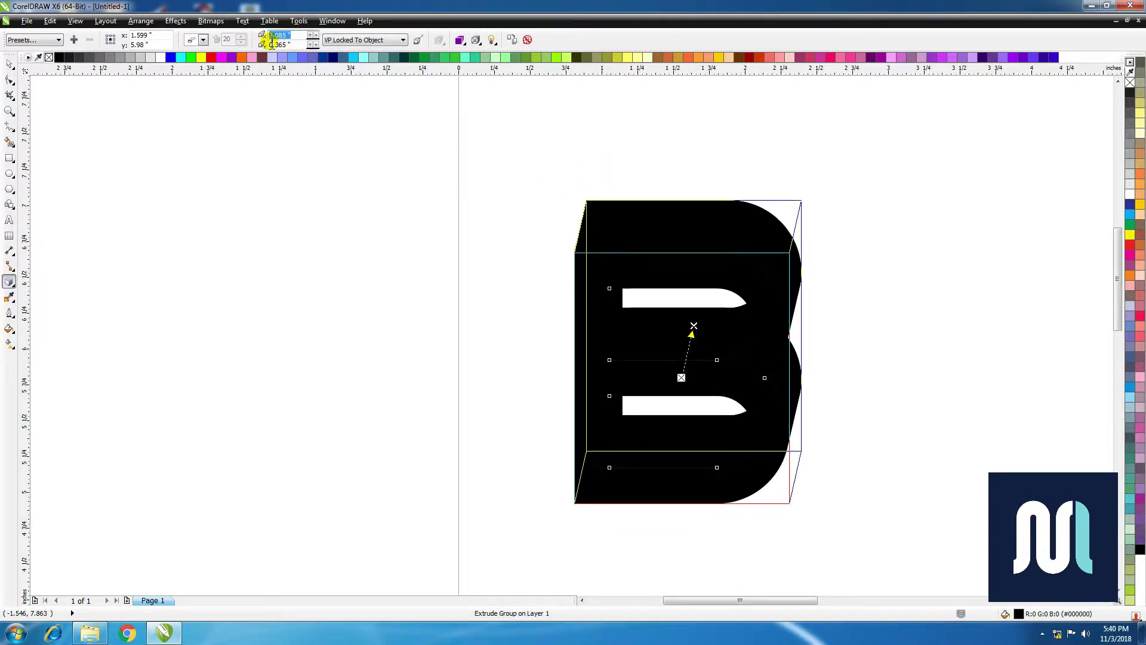
{"action": "type", "text": ".1"}
{"action": "key", "text": "Return"}
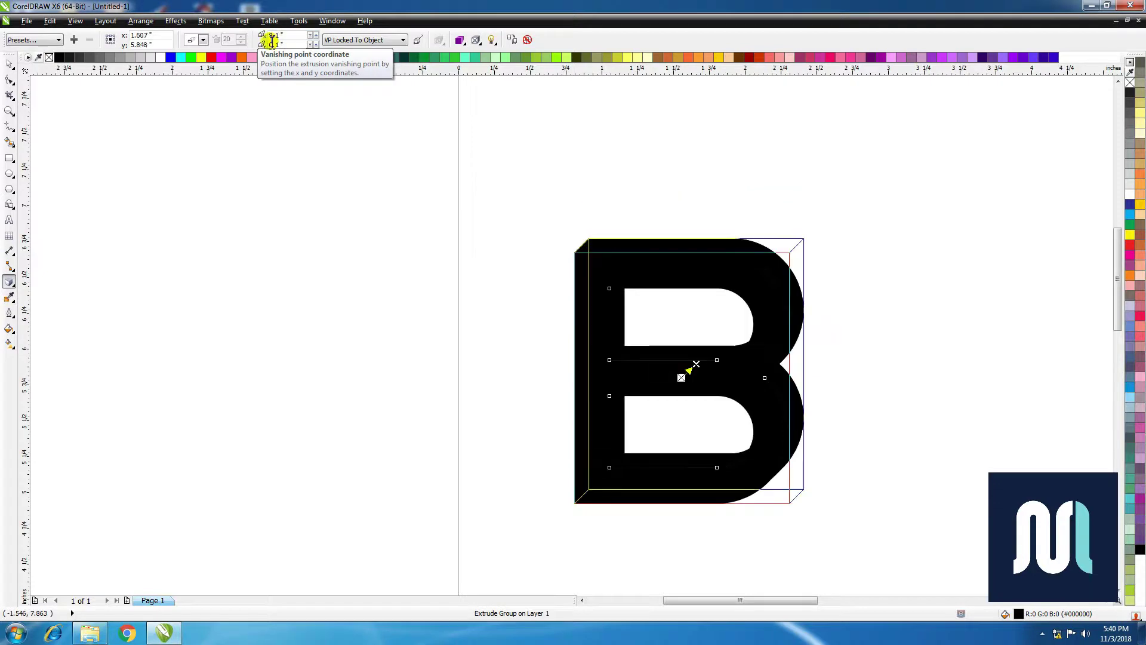
{"action": "left_click", "coordinate": [203, 40]}
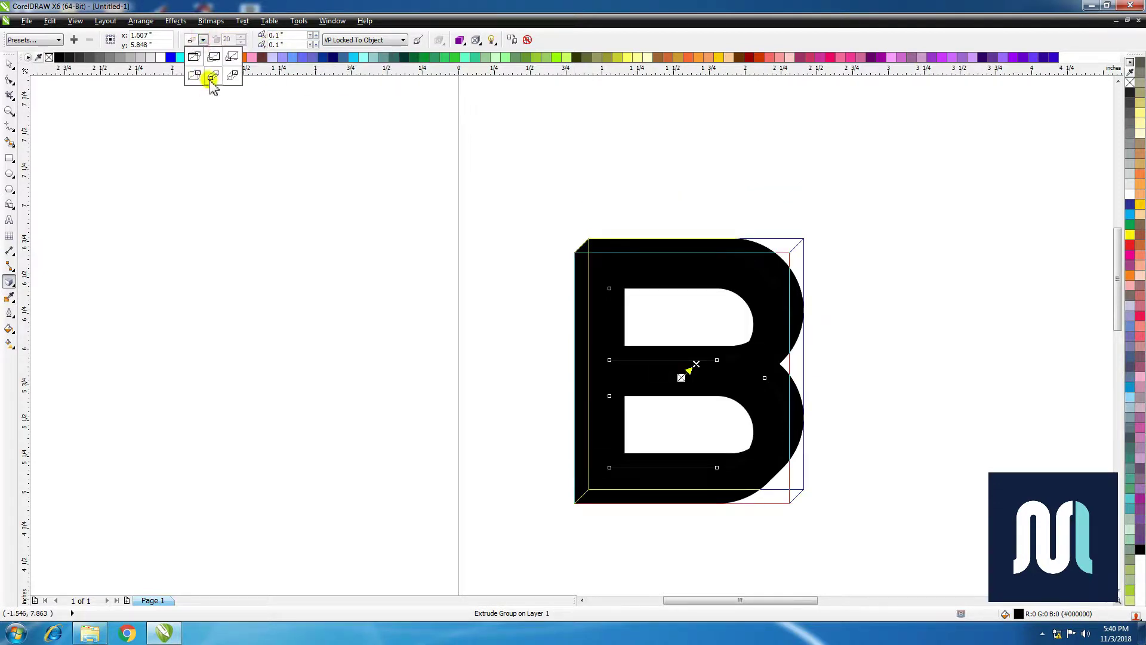
{"action": "left_click", "coordinate": [335, 23]}
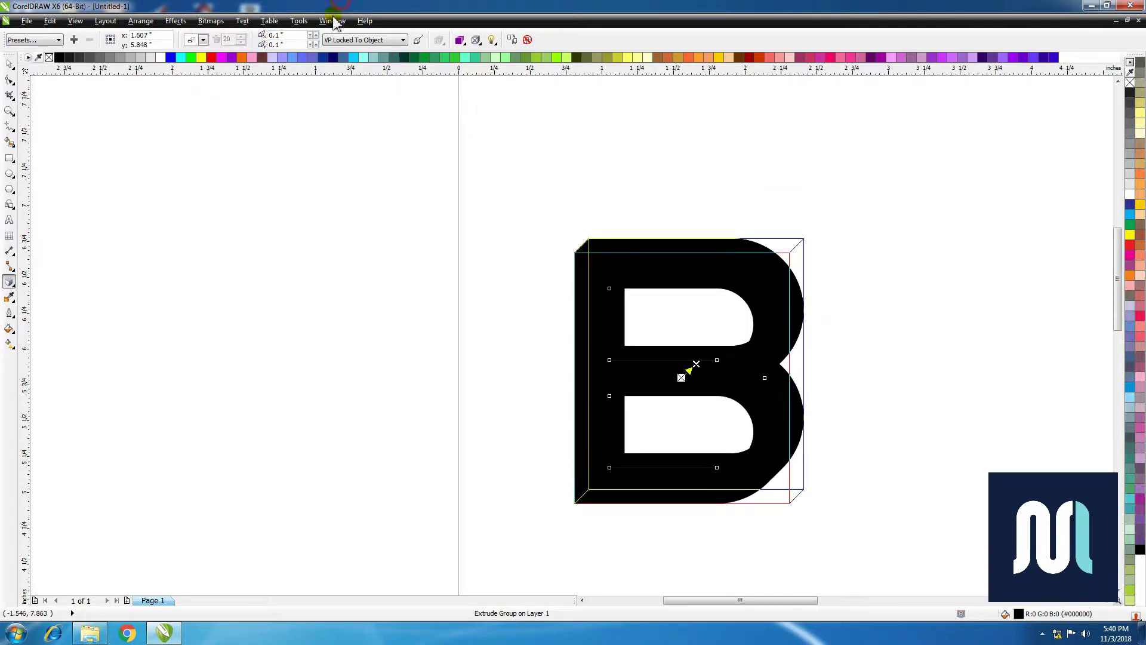
- Color the extrusion with a solid gray (#808080) sampled from the color palette
{"action": "left_click", "coordinate": [460, 40]}
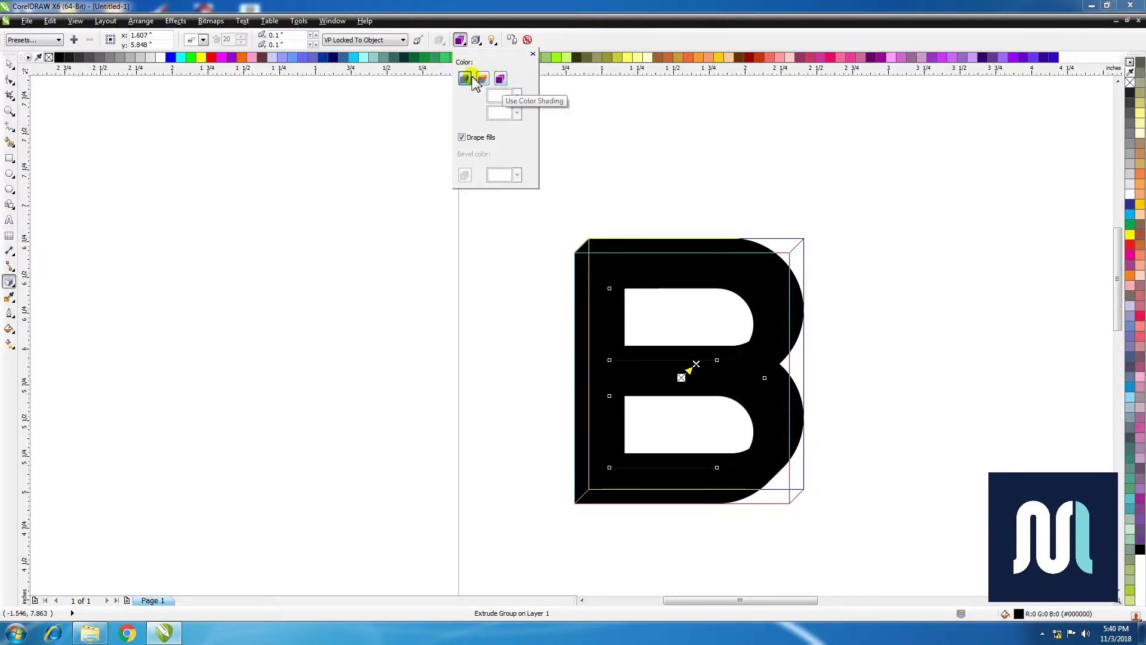
{"action": "left_click", "coordinate": [482, 78]}
{"action": "left_click", "coordinate": [517, 95]}
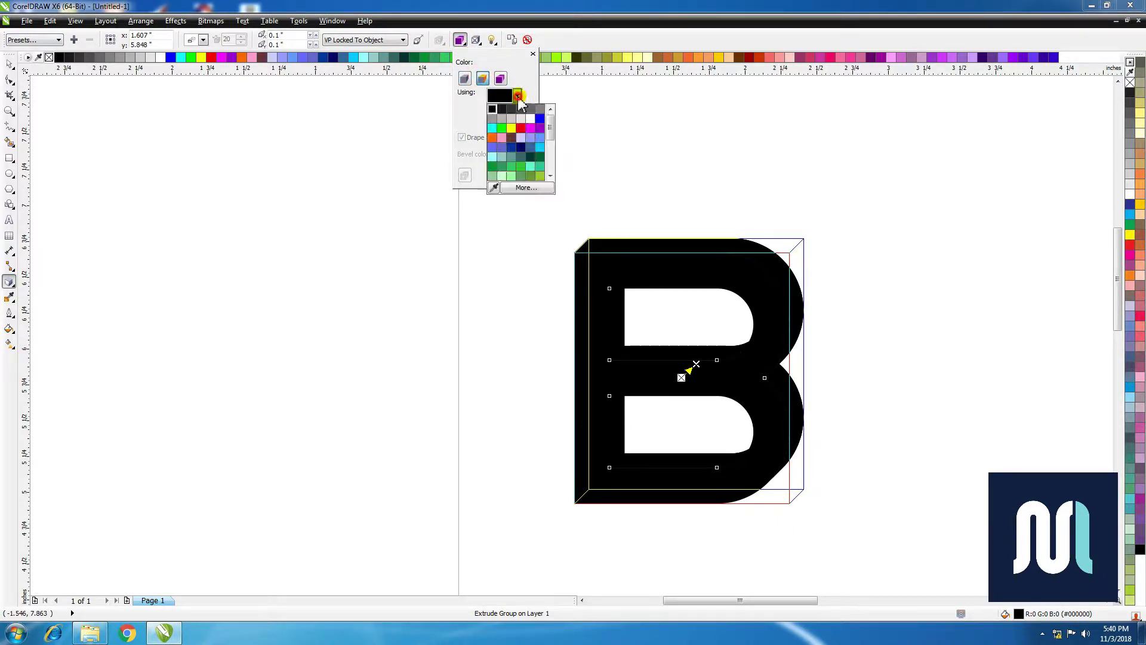
{"action": "left_click", "coordinate": [493, 187]}
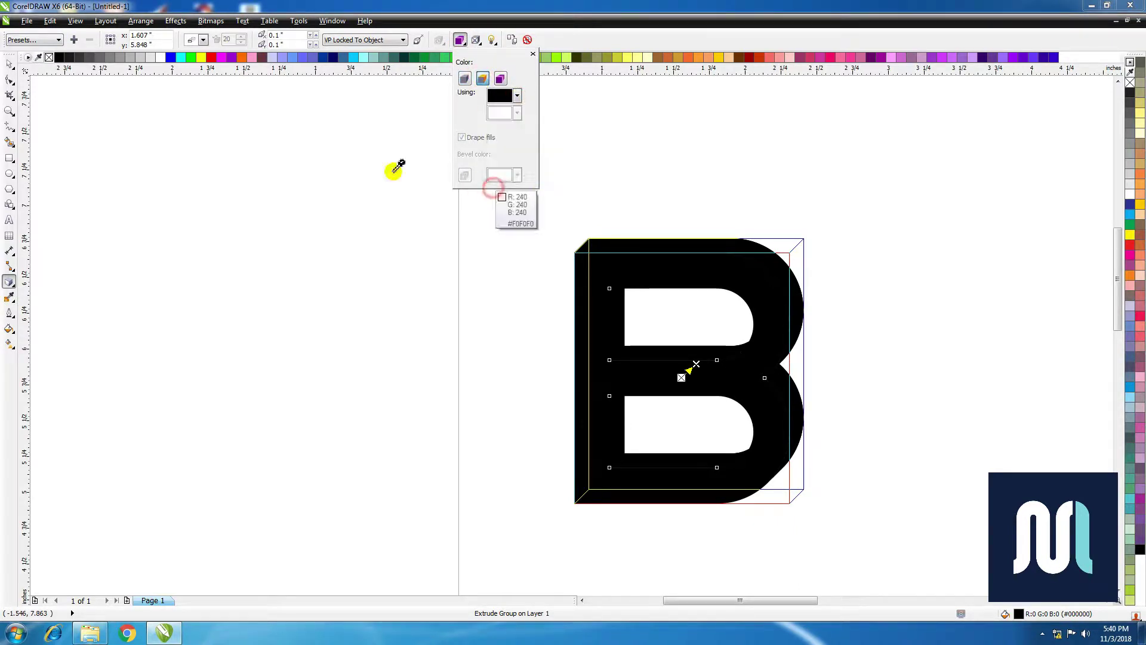
{"action": "left_click", "coordinate": [113, 56]}
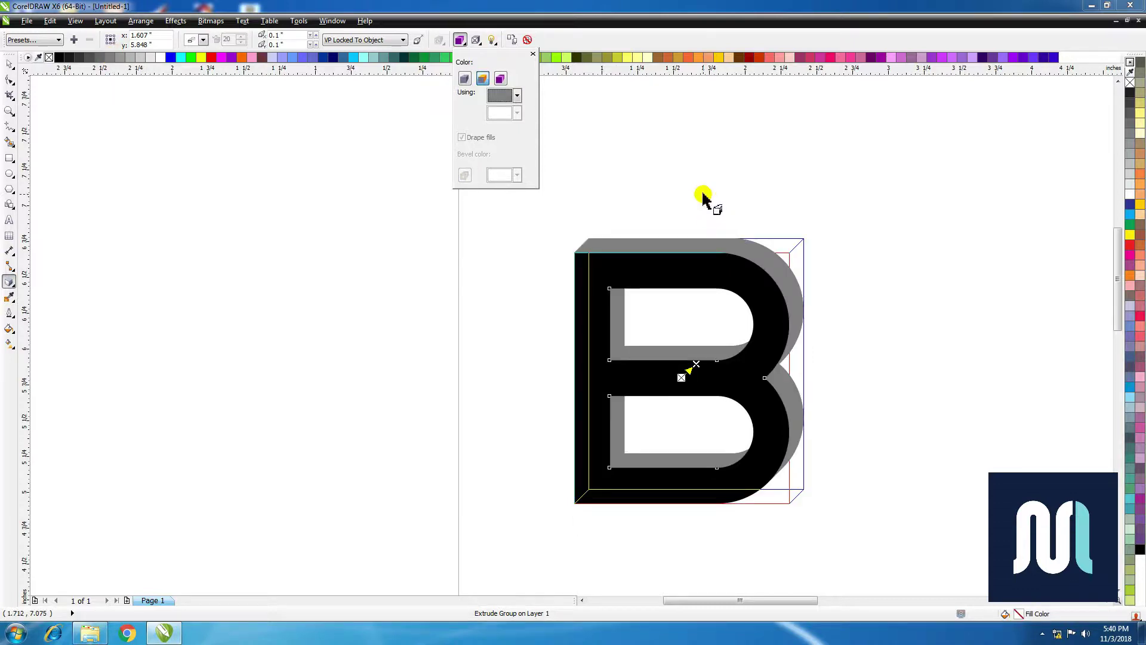
{"action": "left_click", "coordinate": [9, 64]}
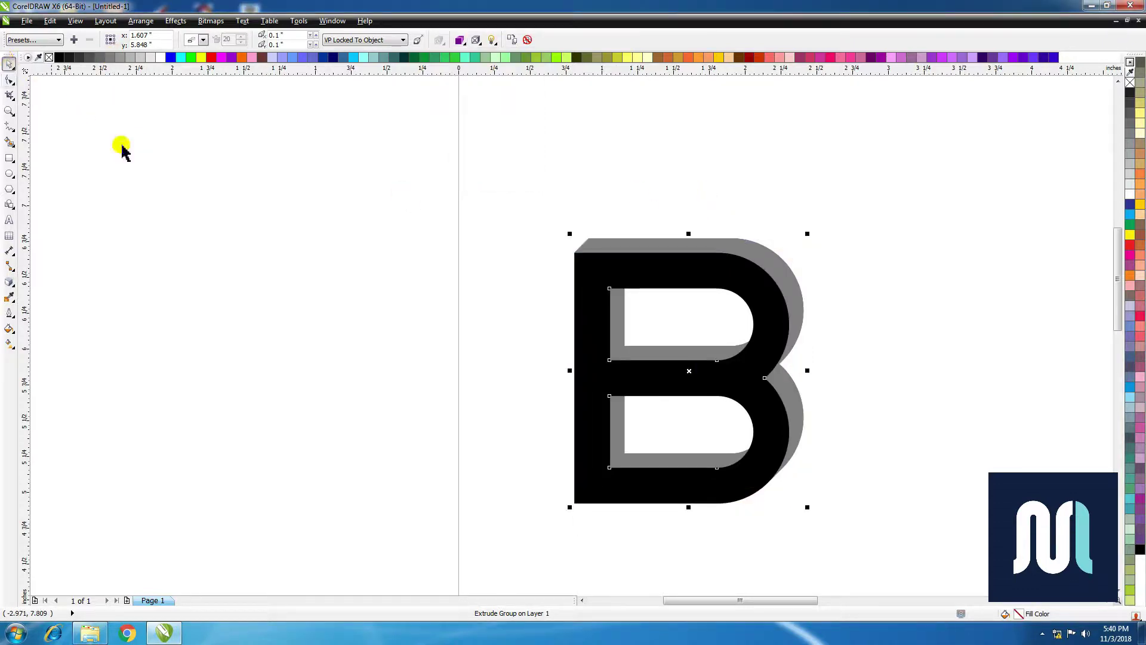
{"action": "left_click", "coordinate": [644, 193]}
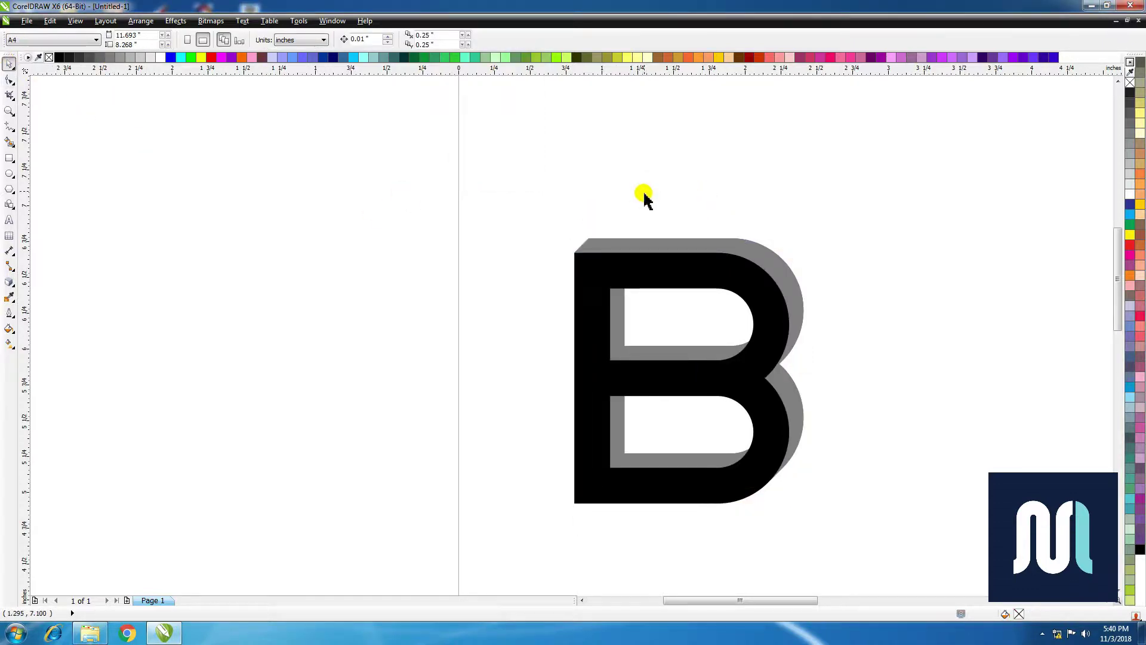
- Break the extrude group apart to separate the black B face from its gray sides
{"action": "left_click", "coordinate": [627, 254]}
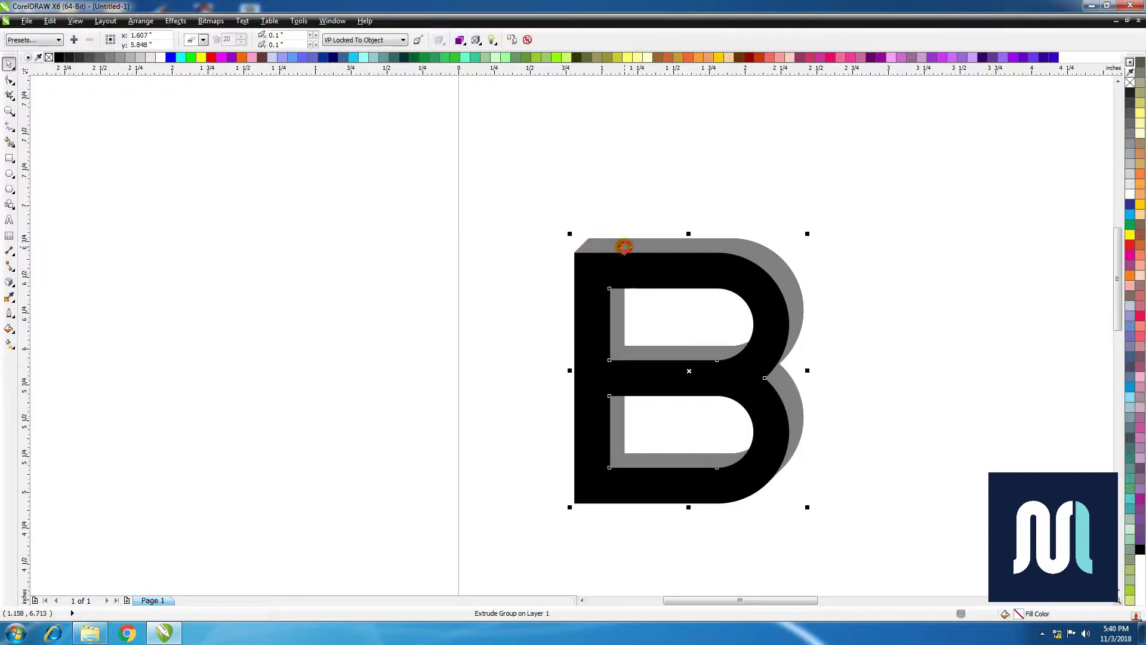
{"action": "left_click", "coordinate": [141, 21]}
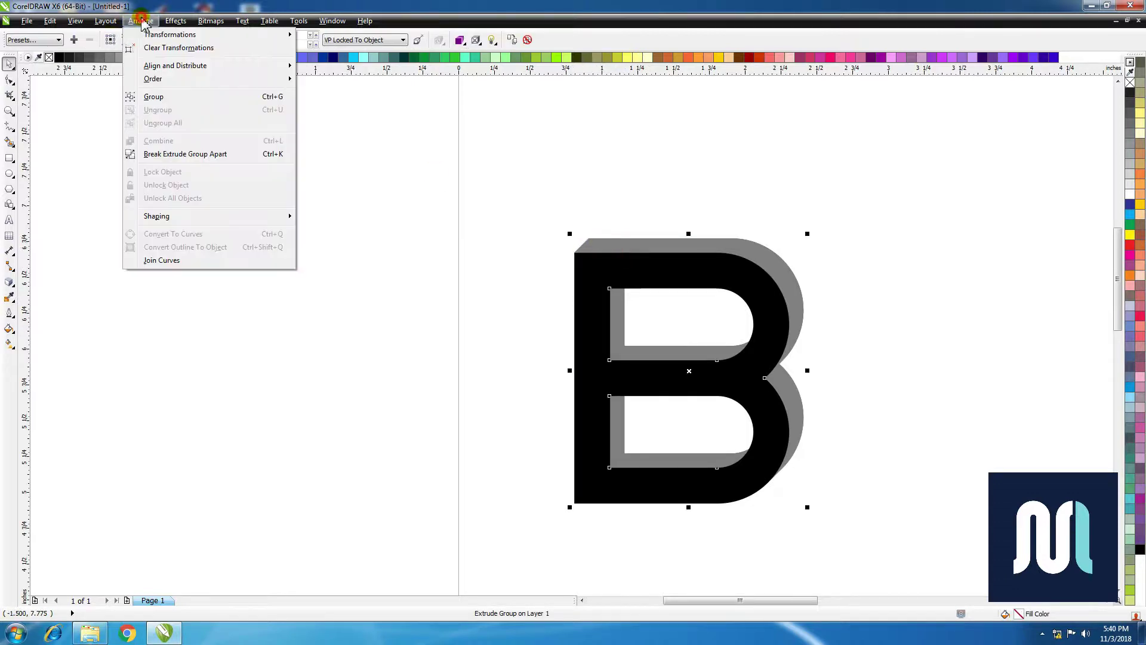
{"action": "left_click", "coordinate": [197, 154]}
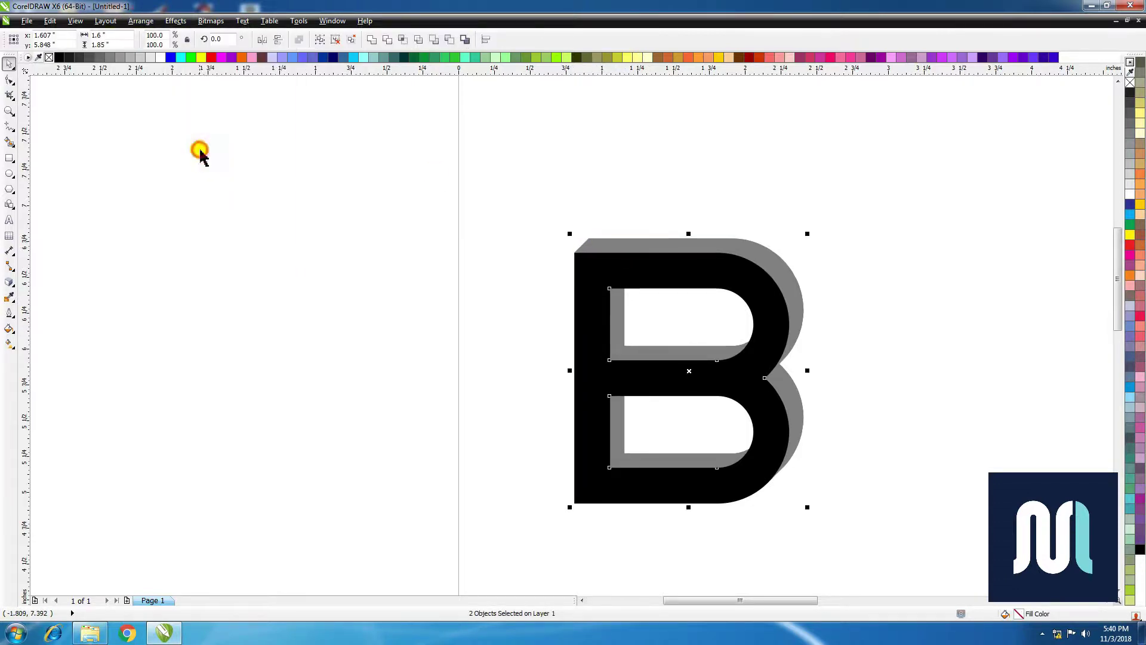
{"action": "left_click", "coordinate": [763, 223]}
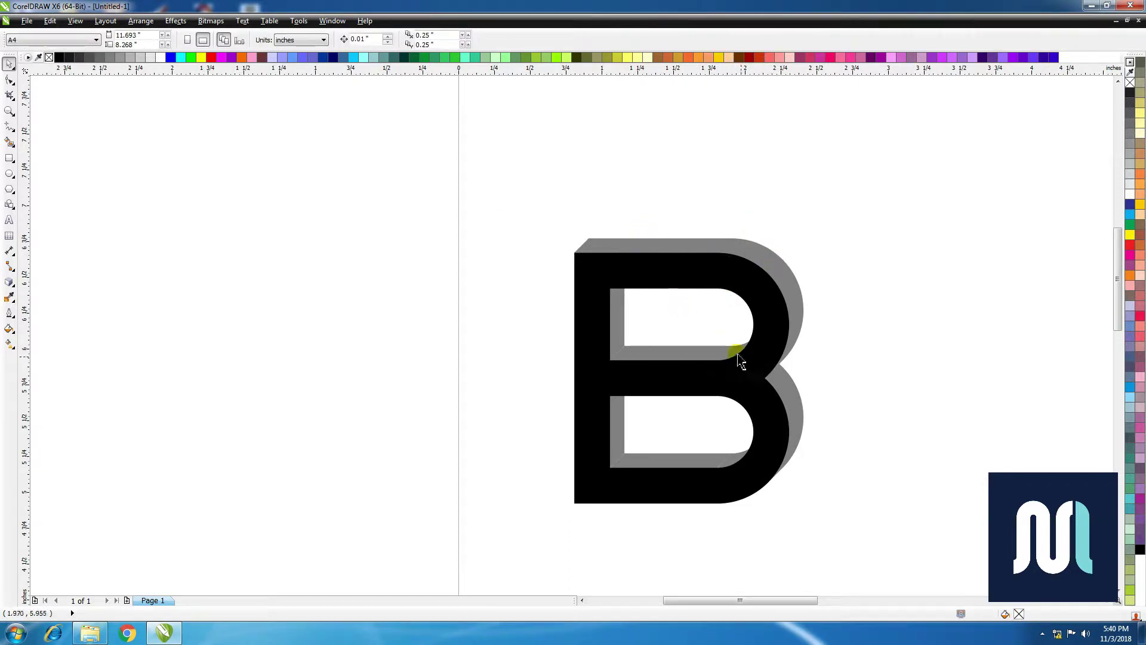
- Ungroup all of the gray extrusion side pieces
{"action": "left_click", "coordinate": [738, 356]}
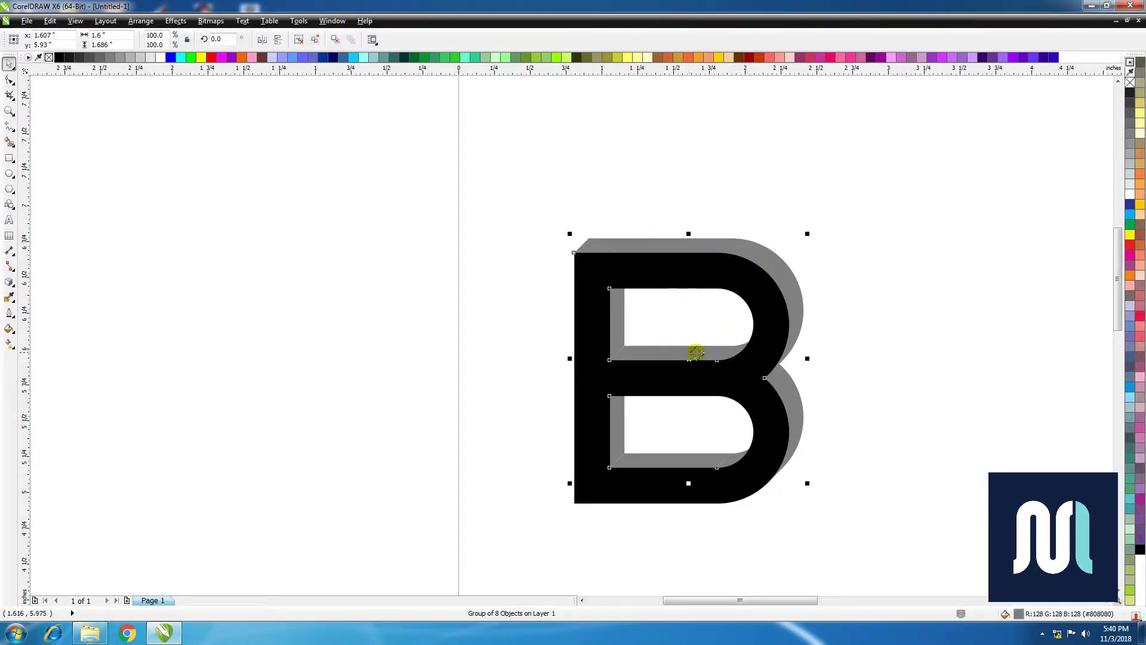
{"action": "left_click", "coordinate": [141, 22]}
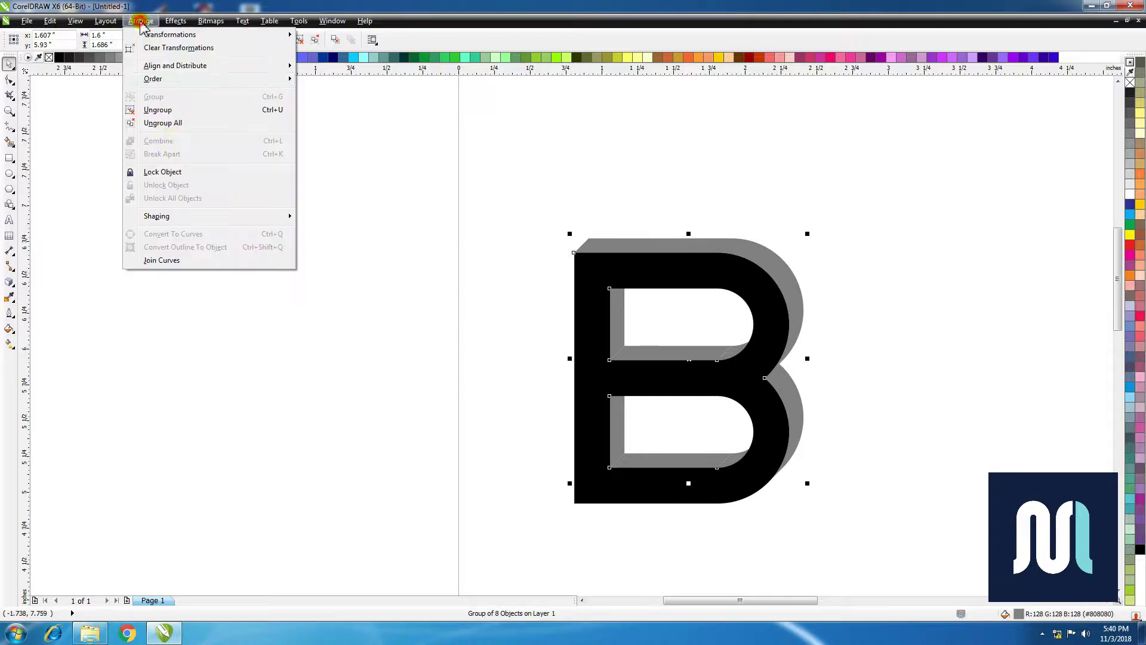
{"action": "left_click", "coordinate": [194, 125]}
{"action": "left_click", "coordinate": [916, 348]}
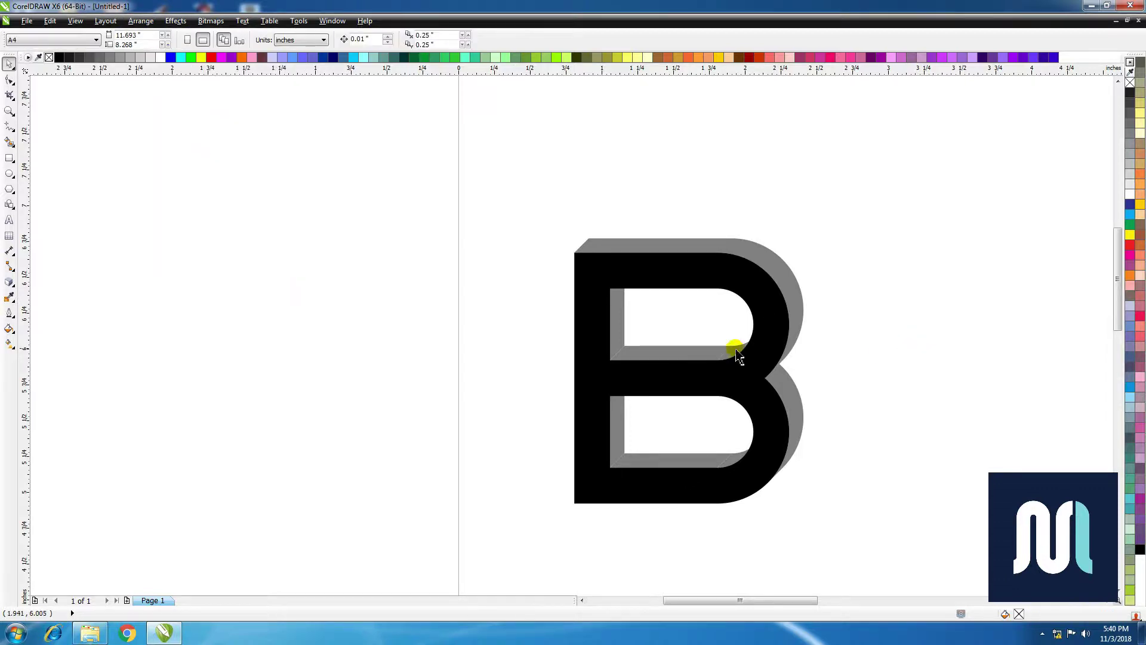
- Weld the curved and straight gray pieces along the lower edge of the B's upper opening
{"action": "left_click", "coordinate": [736, 348]}
{"action": "left_click", "coordinate": [689, 349], "text": "shift"}
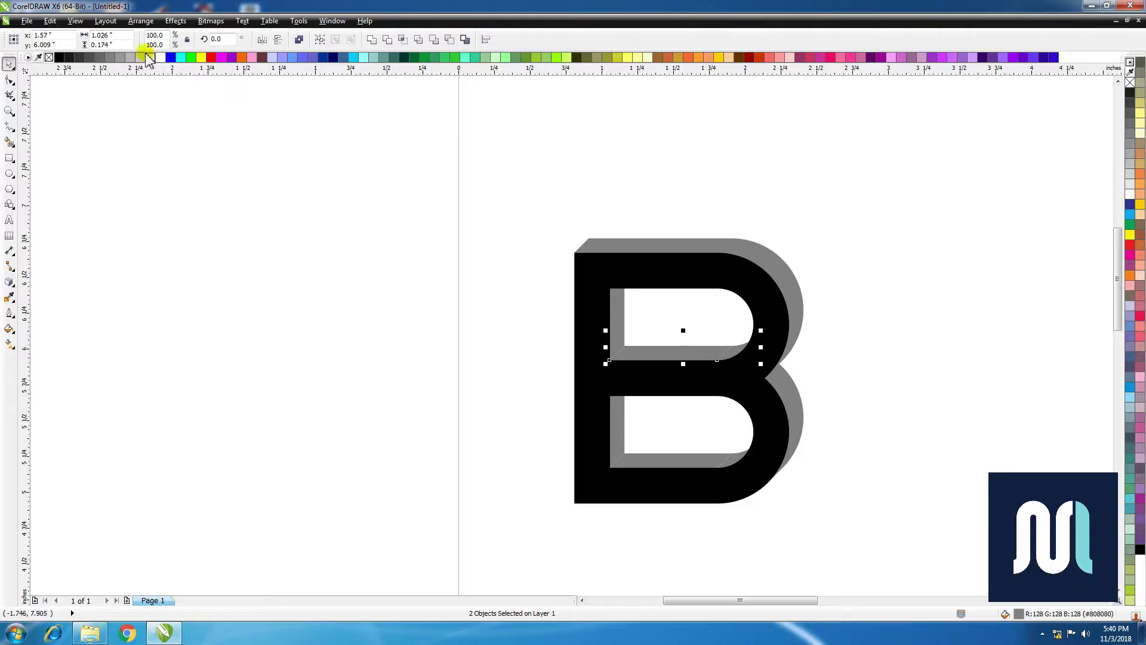
{"action": "left_click", "coordinate": [376, 43]}
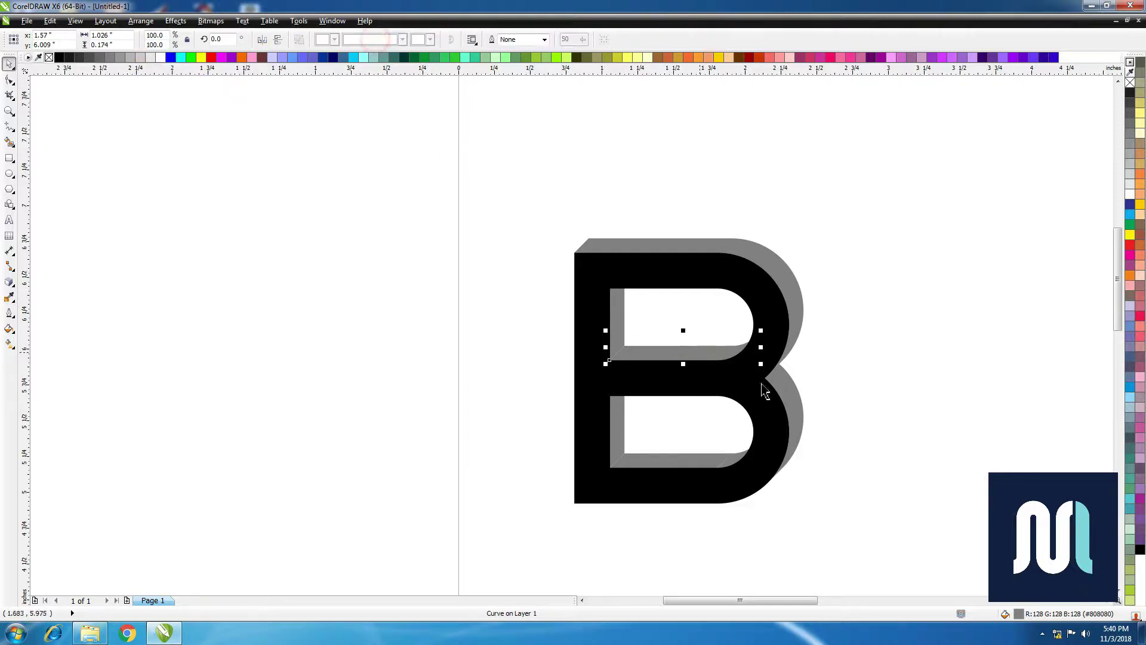
{"action": "left_click", "coordinate": [837, 435]}
- Weld the curved and straight gray pieces along the lower edge of the B's lower opening
{"action": "left_click", "coordinate": [732, 460]}
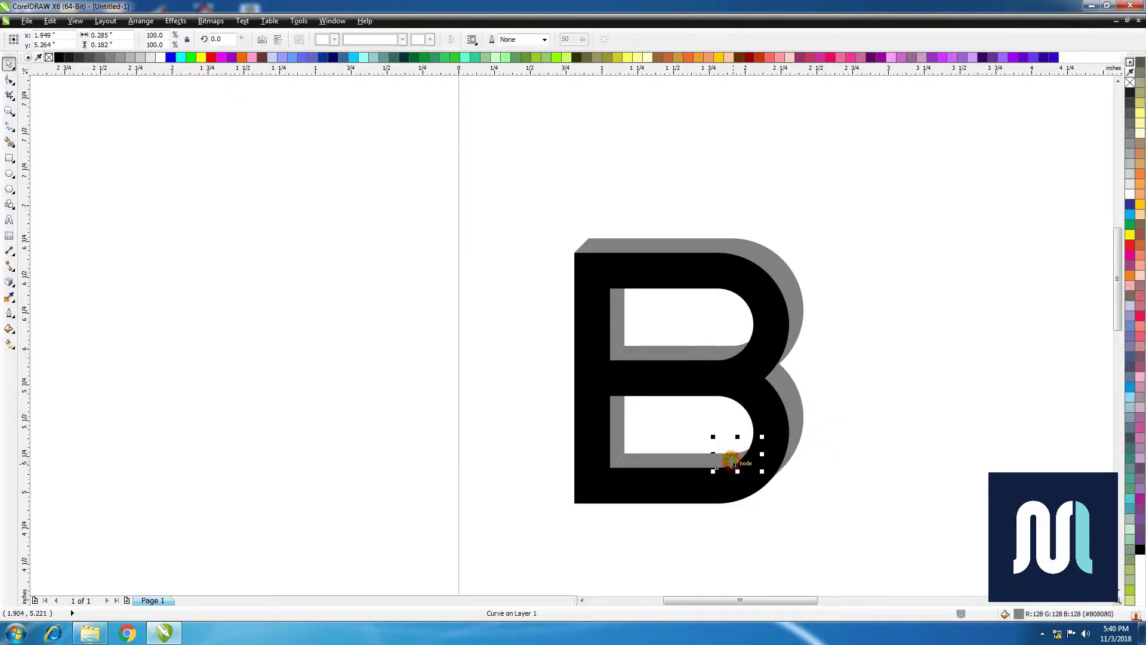
{"action": "left_click", "coordinate": [671, 458], "text": "shift"}
{"action": "left_click", "coordinate": [373, 39]}
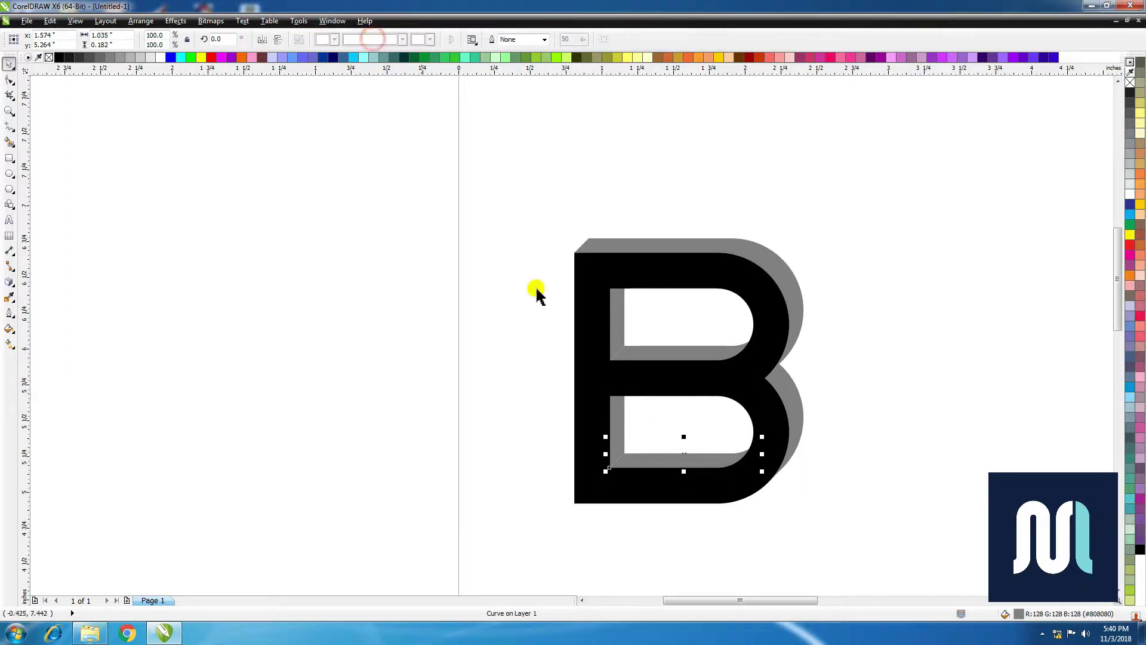
- Group all the gray extrusion side pieces together, leaving the black B face out of the group
{"action": "left_click", "coordinate": [926, 440]}
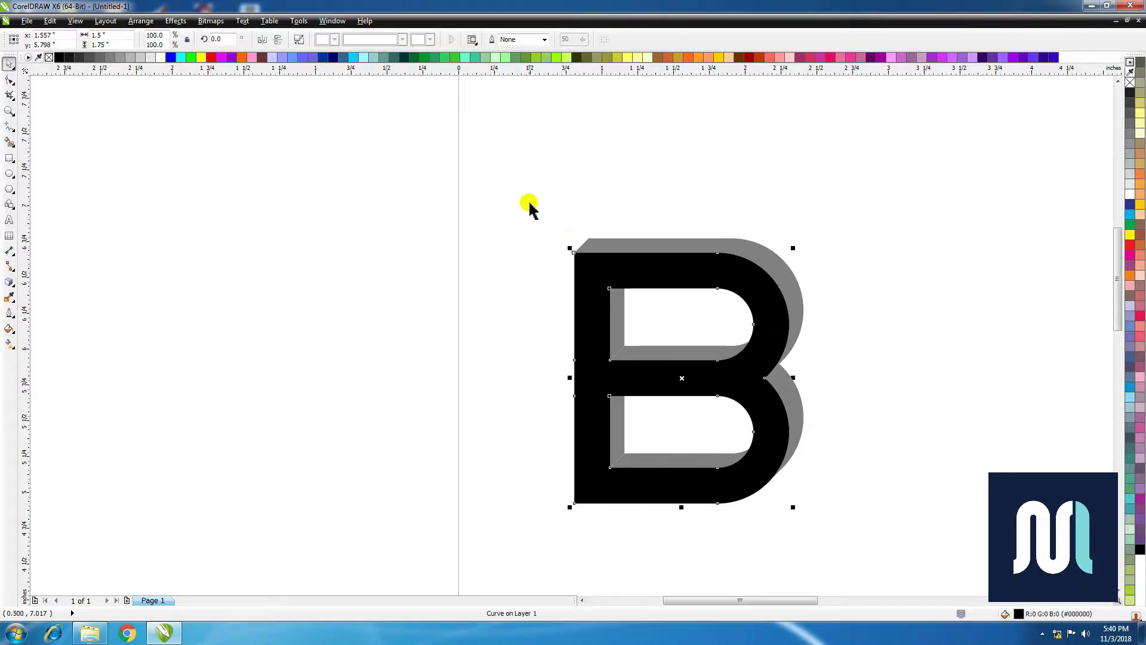
{"action": "left_click_drag", "start_coordinate": [538, 213], "coordinate": [872, 541]}
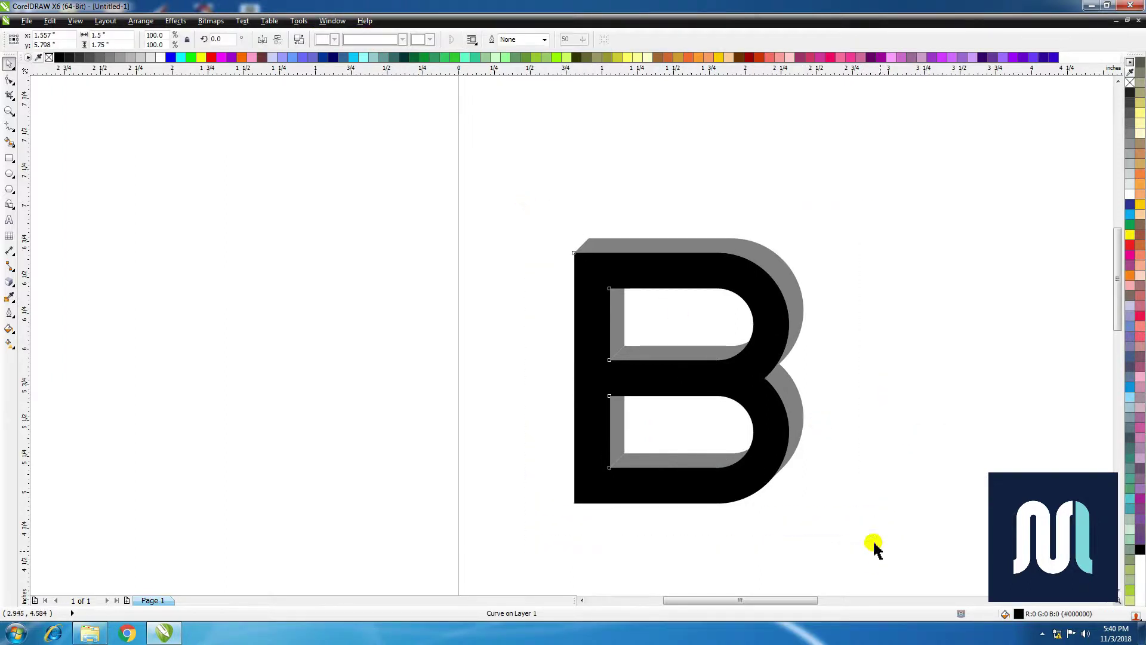
{"action": "left_click", "coordinate": [141, 20]}
{"action": "left_click", "coordinate": [156, 96]}
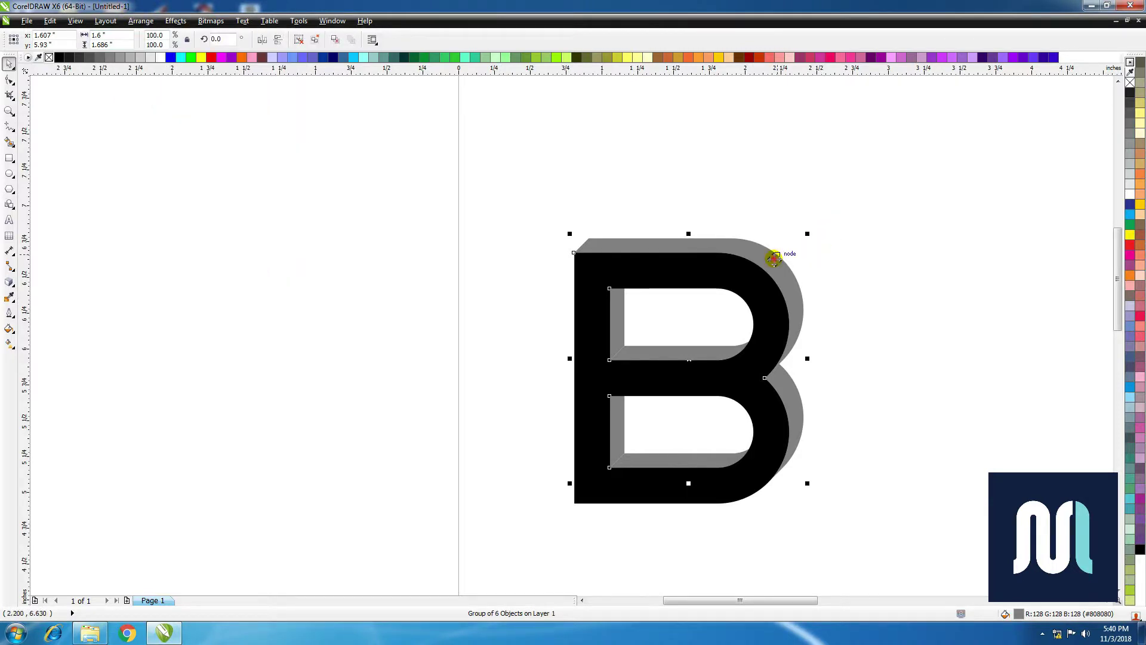
{"action": "left_click_drag", "start_coordinate": [774, 258], "coordinate": [957, 191]}
{"action": "key", "text": "ctrl+z"}
- Copy and paste the gray side group in place and fill the copy with light gray #CCCCCC
{"action": "left_click", "coordinate": [50, 21]}
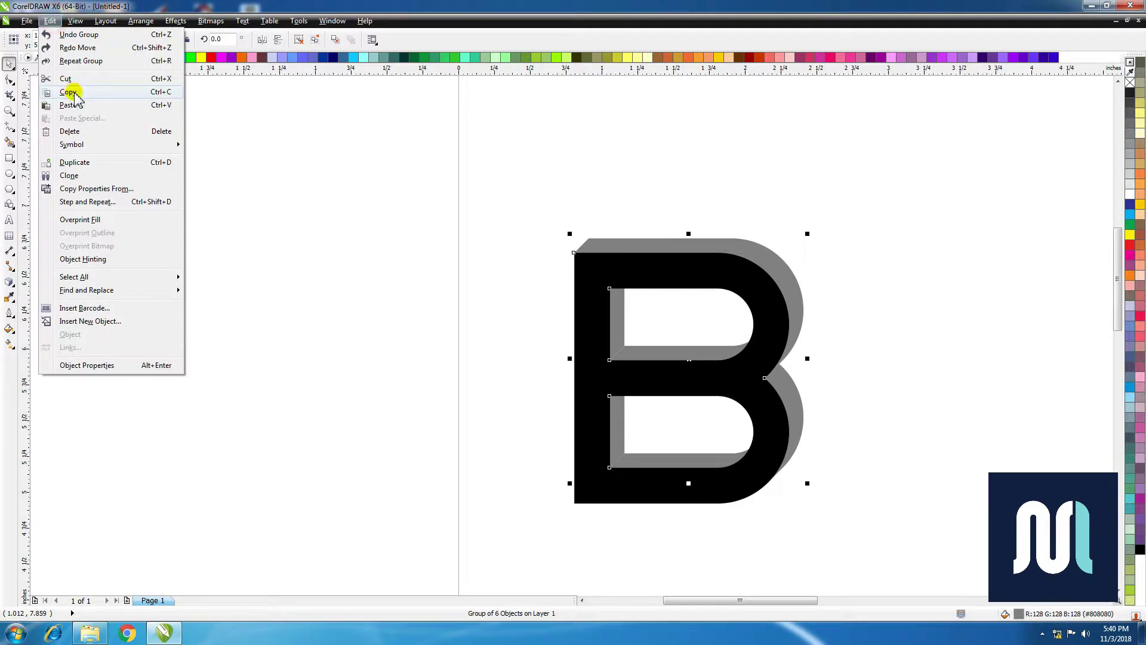
{"action": "left_click", "coordinate": [74, 94]}
{"action": "left_click", "coordinate": [50, 21]}
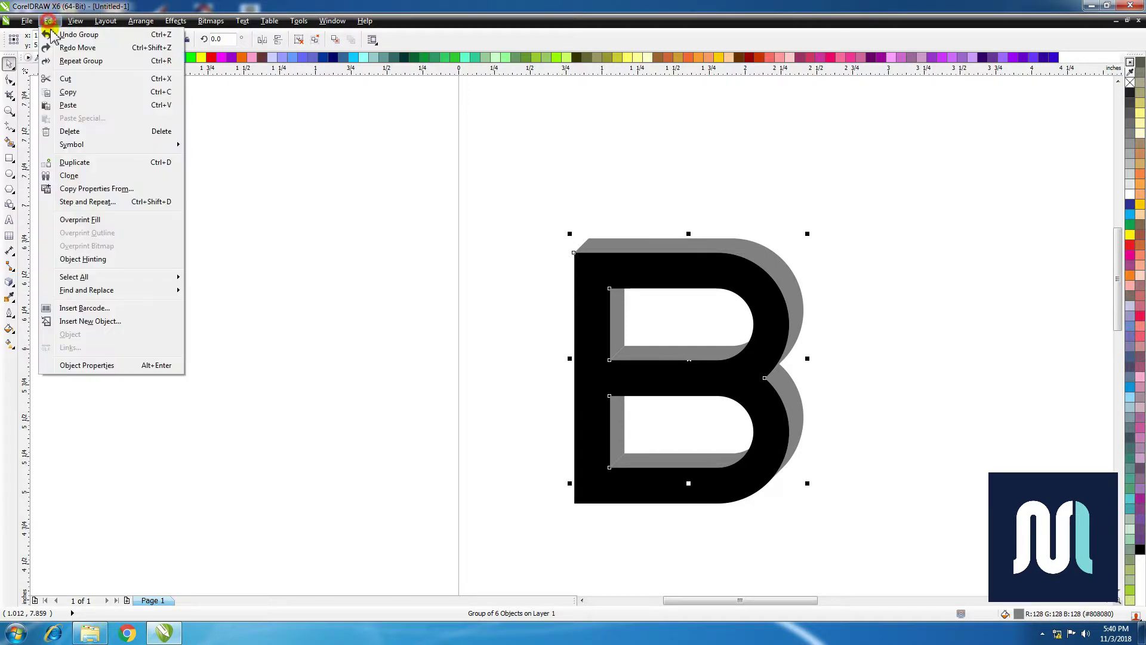
{"action": "left_click", "coordinate": [78, 105]}
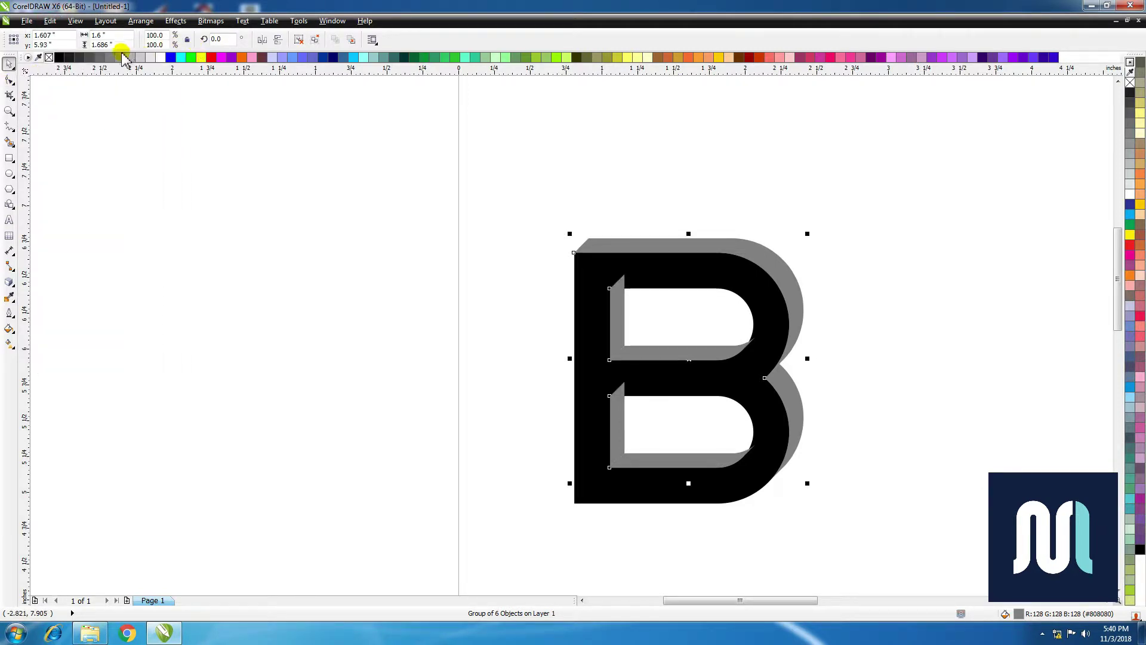
{"action": "left_click", "coordinate": [140, 58]}
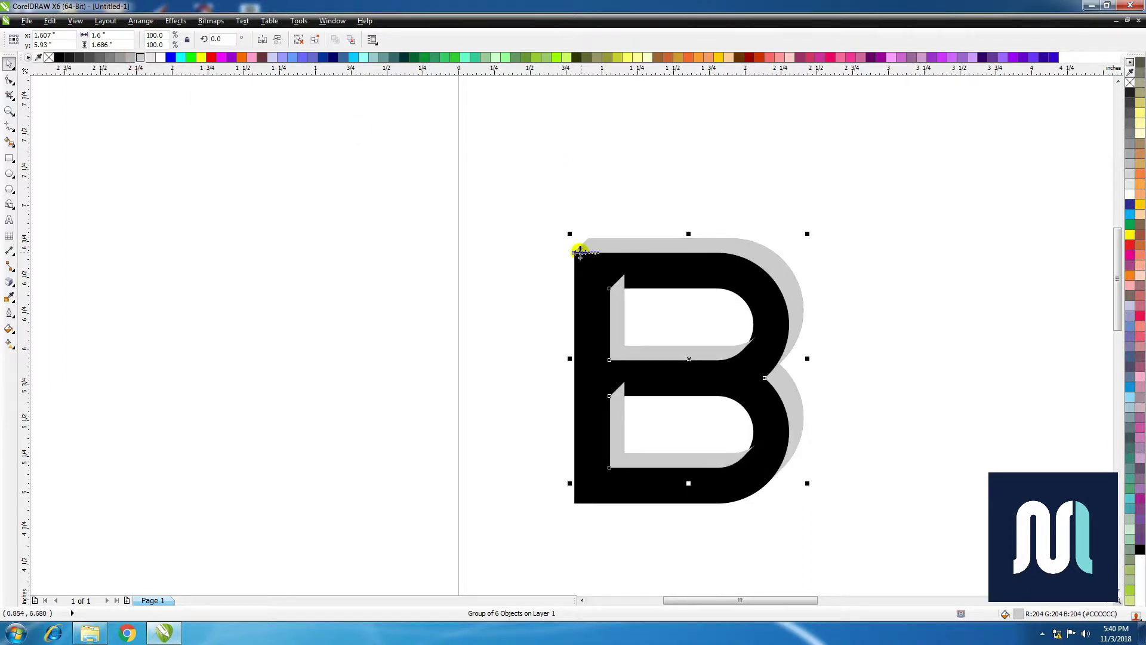
- Move the light gray copy diagonally 0.1 inch up and right, snapping its front corner to the original group's back corner
{"action": "key", "text": "z"}
{"action": "left_click_drag", "start_coordinate": [555, 205], "coordinate": [681, 316]}
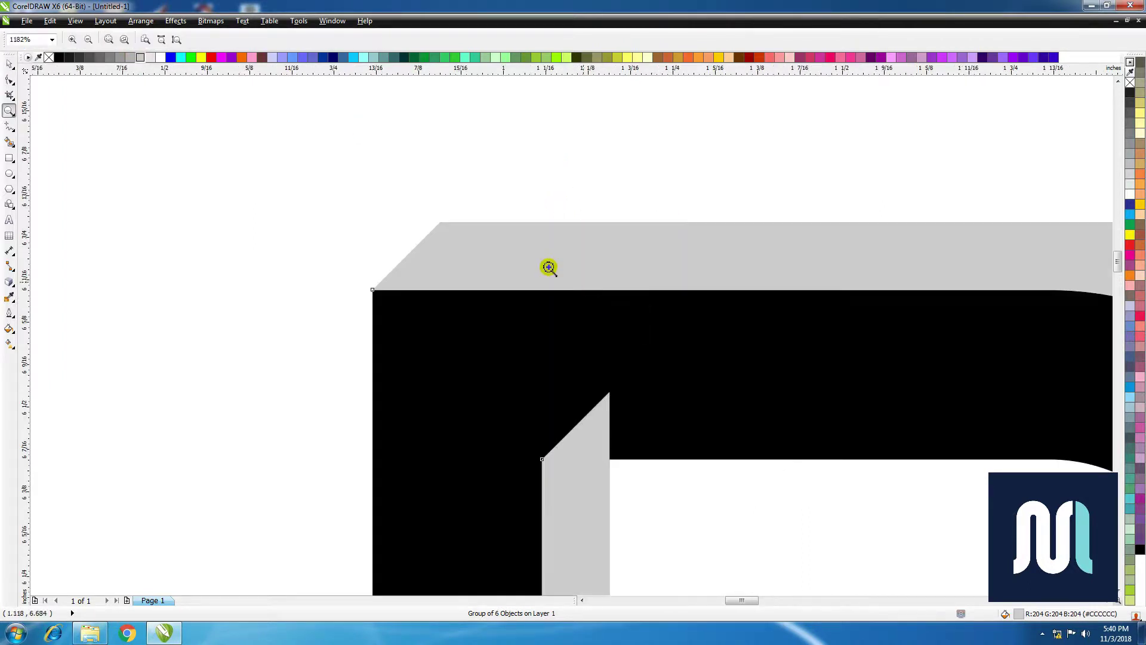
{"action": "key", "text": "space"}
{"action": "left_click_drag", "start_coordinate": [373, 290], "coordinate": [440, 222]}
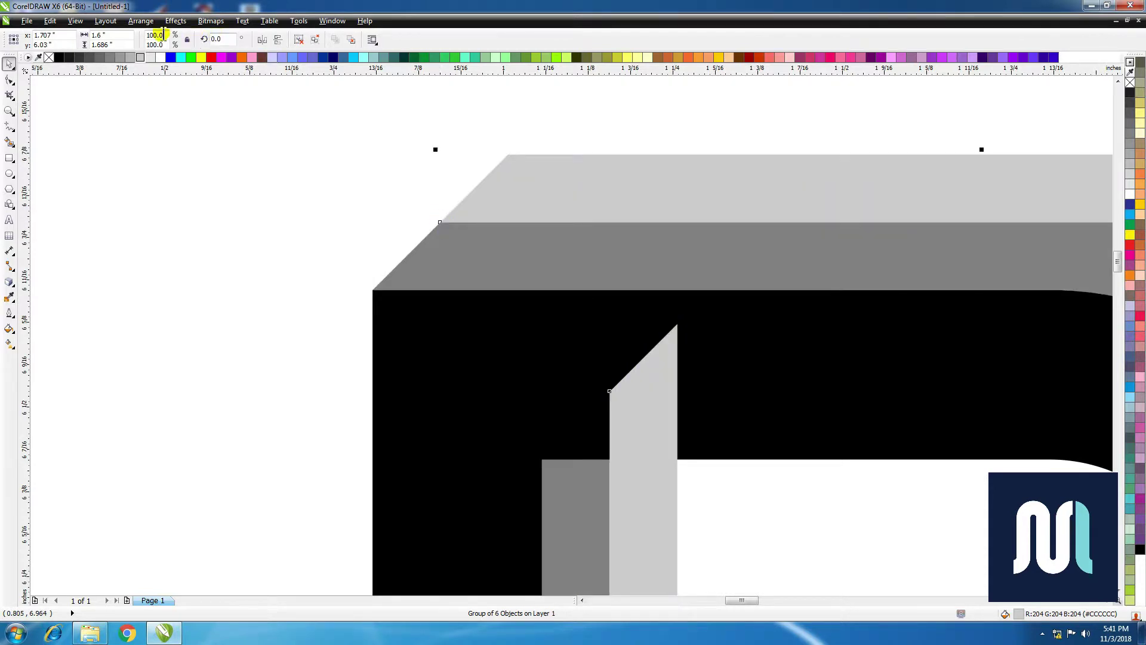
- Send the light gray side group to the back of the layer
{"action": "left_click", "coordinate": [141, 21]}
{"action": "mouse_move", "coordinate": [163, 83]}
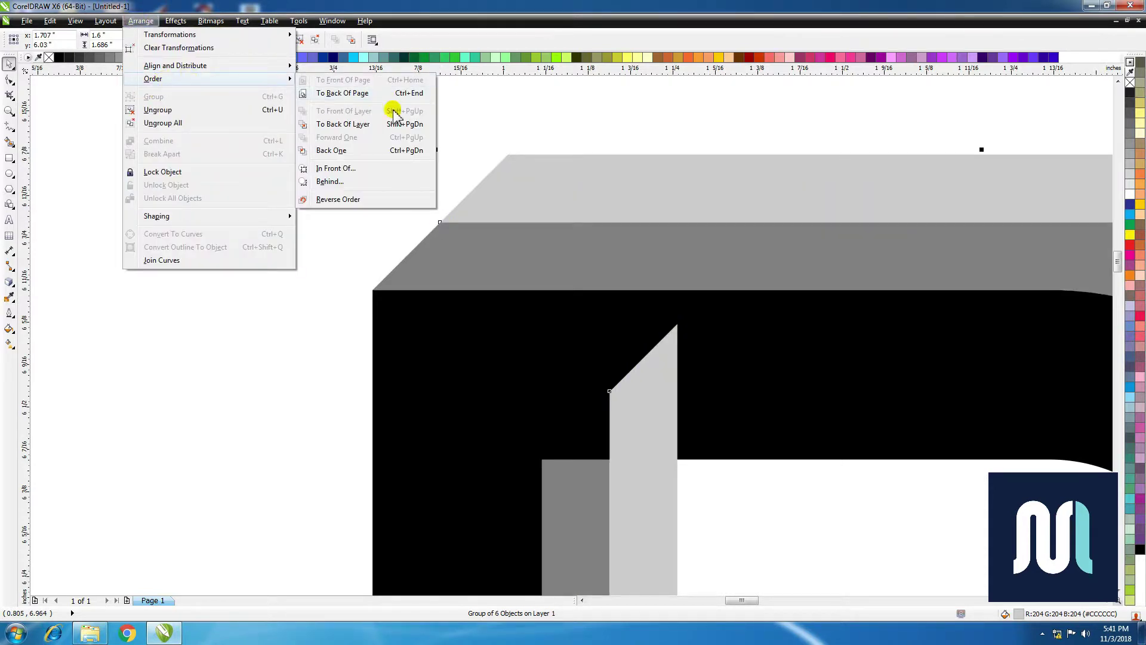
{"action": "left_click", "coordinate": [412, 127]}
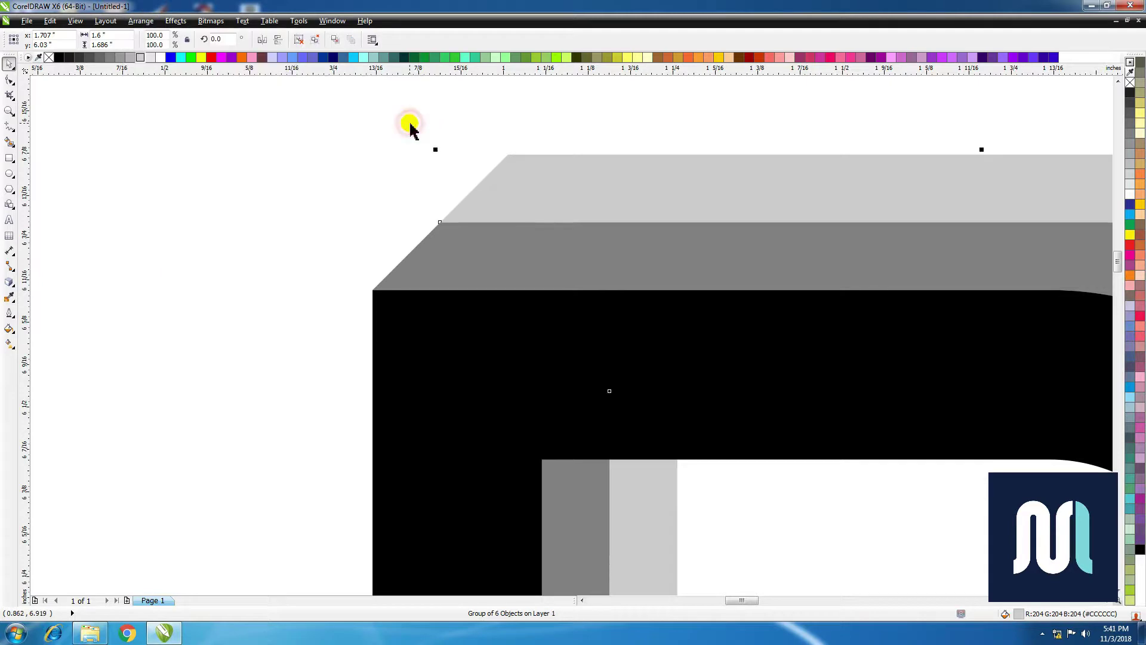
{"action": "left_click", "coordinate": [528, 141]}
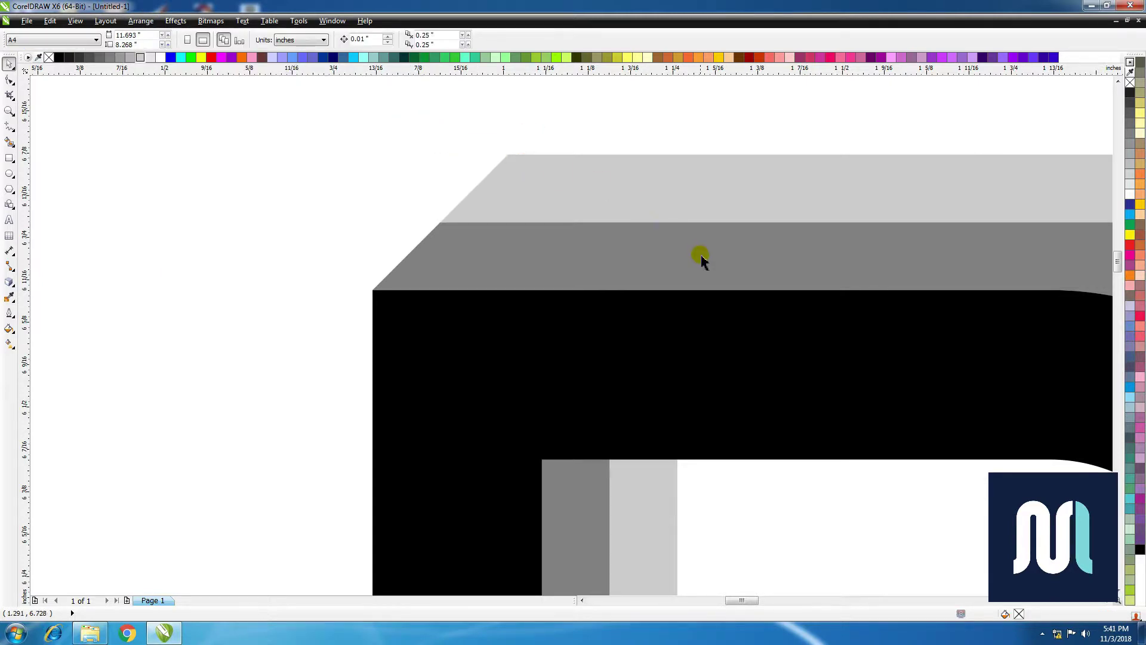
- Give the black B face and both side groups a dark navy outline 0.014 in wide
{"action": "scroll", "coordinate": [699, 257], "scroll_direction": "down", "scroll_amount": 3}
{"action": "key", "text": "F2"}
{"action": "left_click_drag", "start_coordinate": [561, 228], "coordinate": [903, 567]}
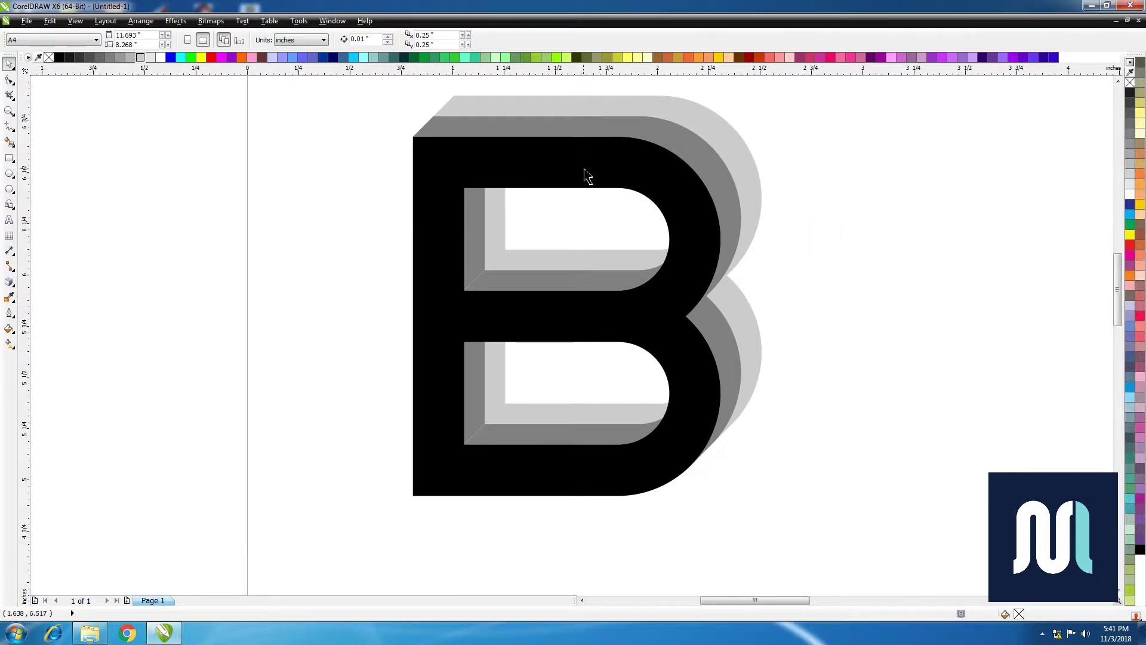
{"action": "left_click", "coordinate": [585, 175]}
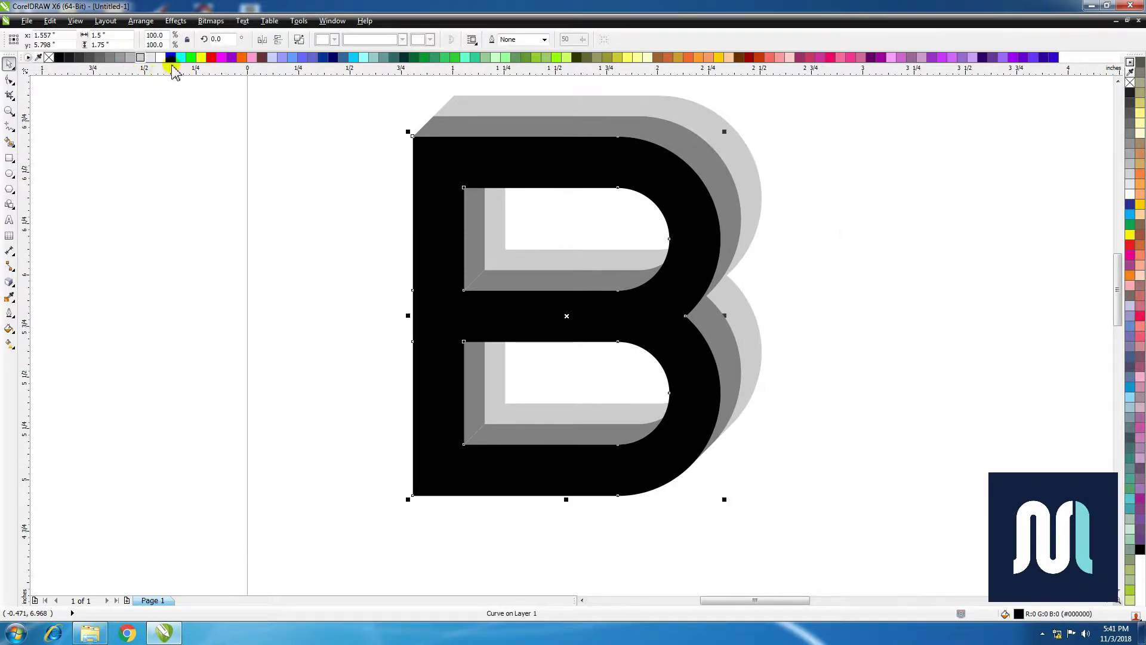
{"action": "left_click_drag", "start_coordinate": [402, 84], "coordinate": [787, 541]}
{"action": "left_click", "coordinate": [61, 59]}
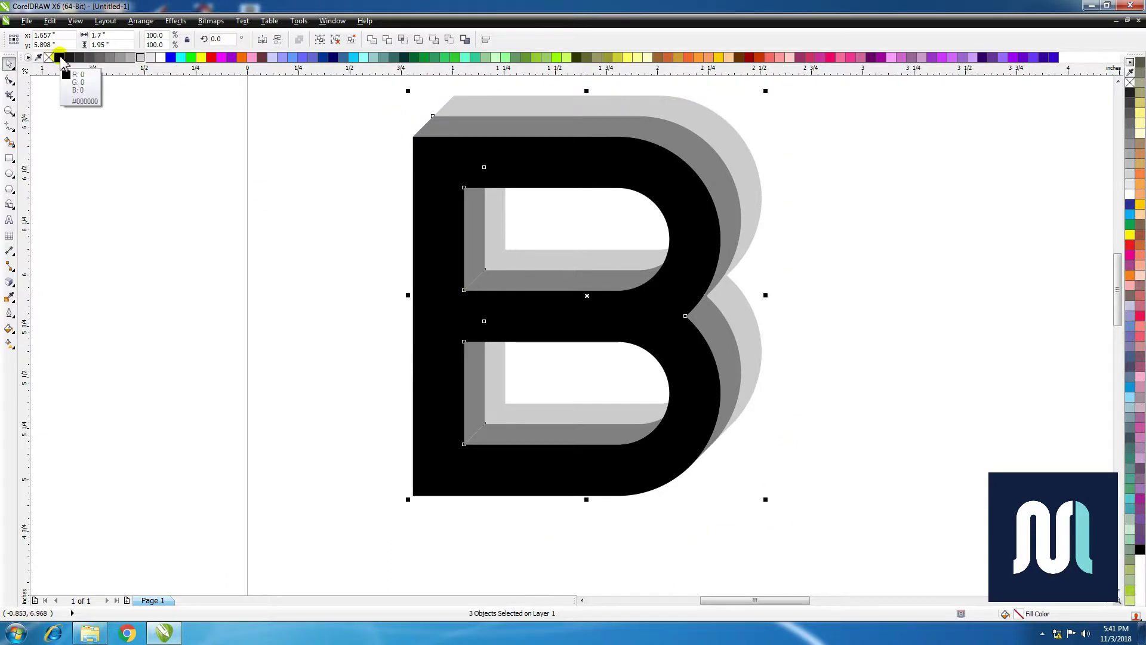
{"action": "right_click", "coordinate": [333, 58]}
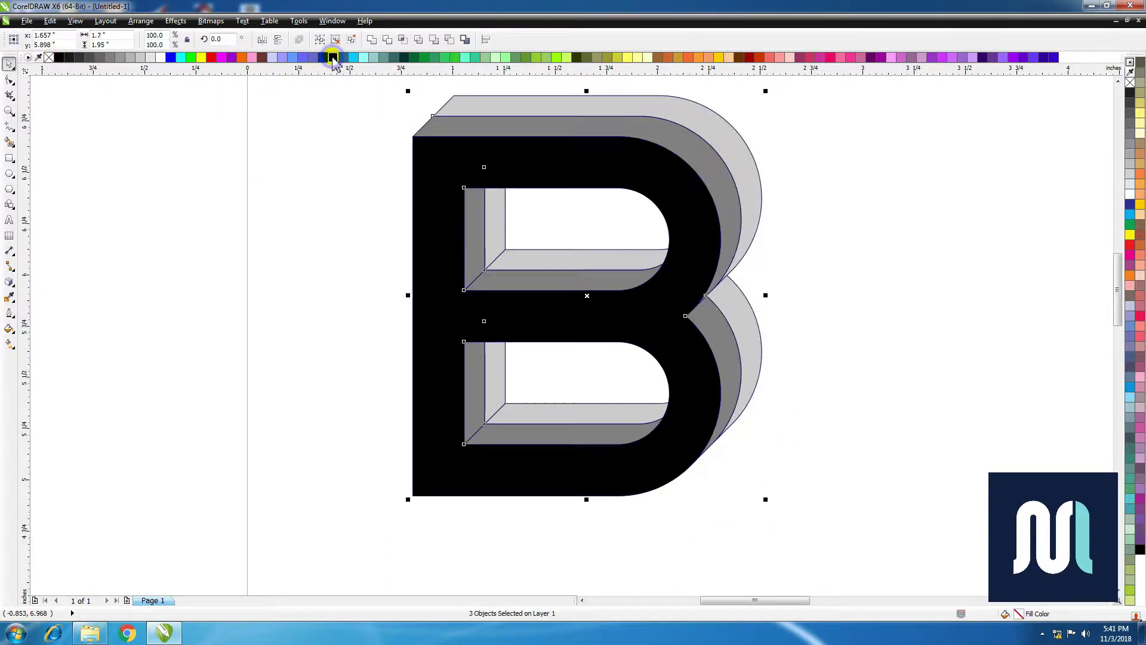
{"action": "left_click", "coordinate": [9, 316]}
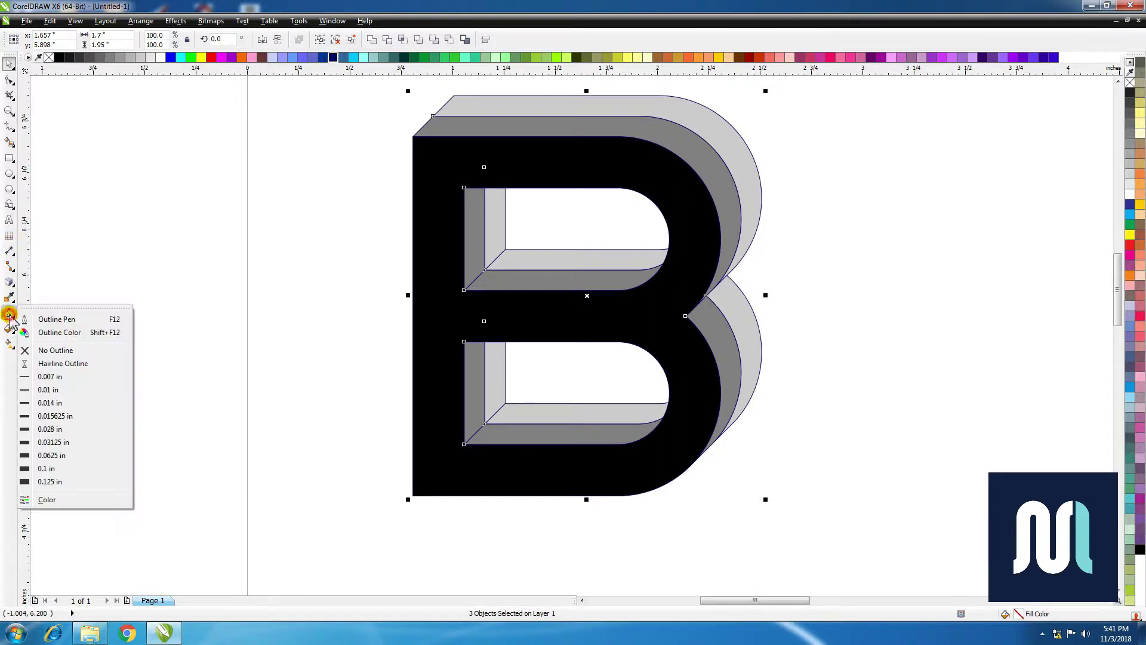
{"action": "left_click", "coordinate": [71, 404]}
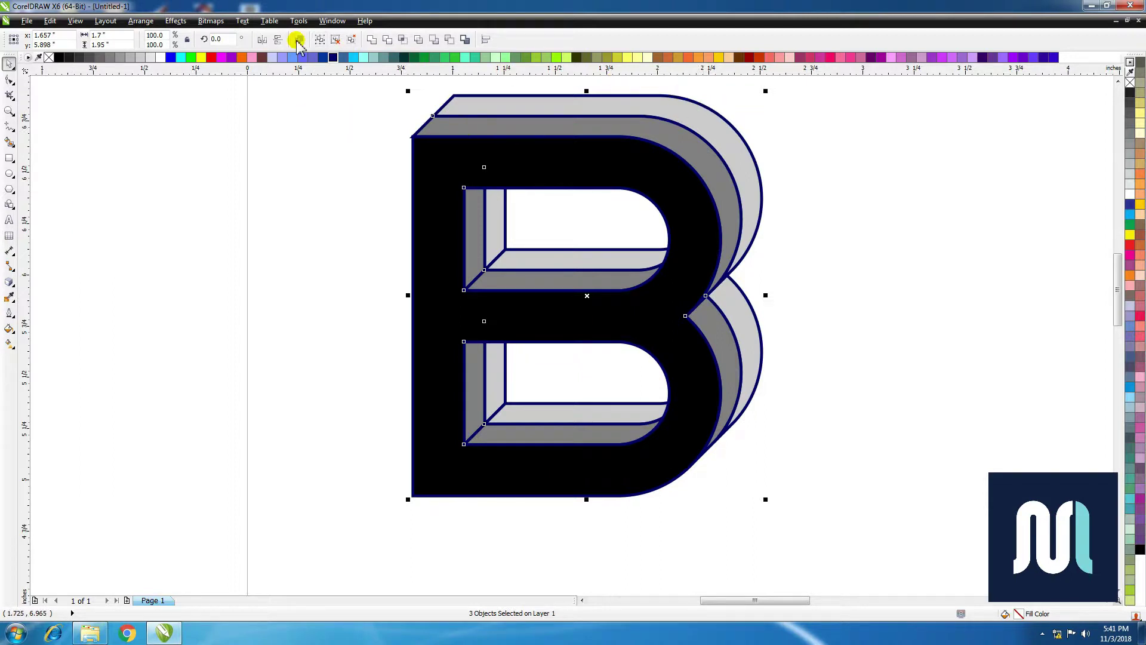
- Ungroup all pieces of both side layers
{"action": "left_click", "coordinate": [135, 24]}
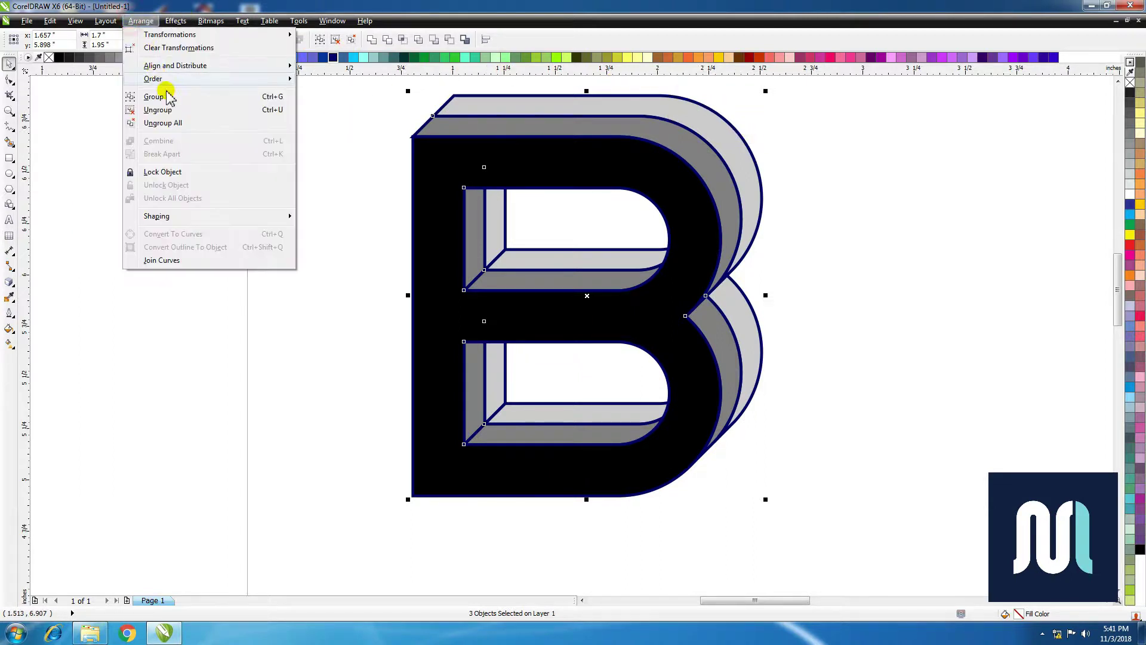
{"action": "left_click", "coordinate": [172, 127]}
{"action": "left_click", "coordinate": [806, 122]}
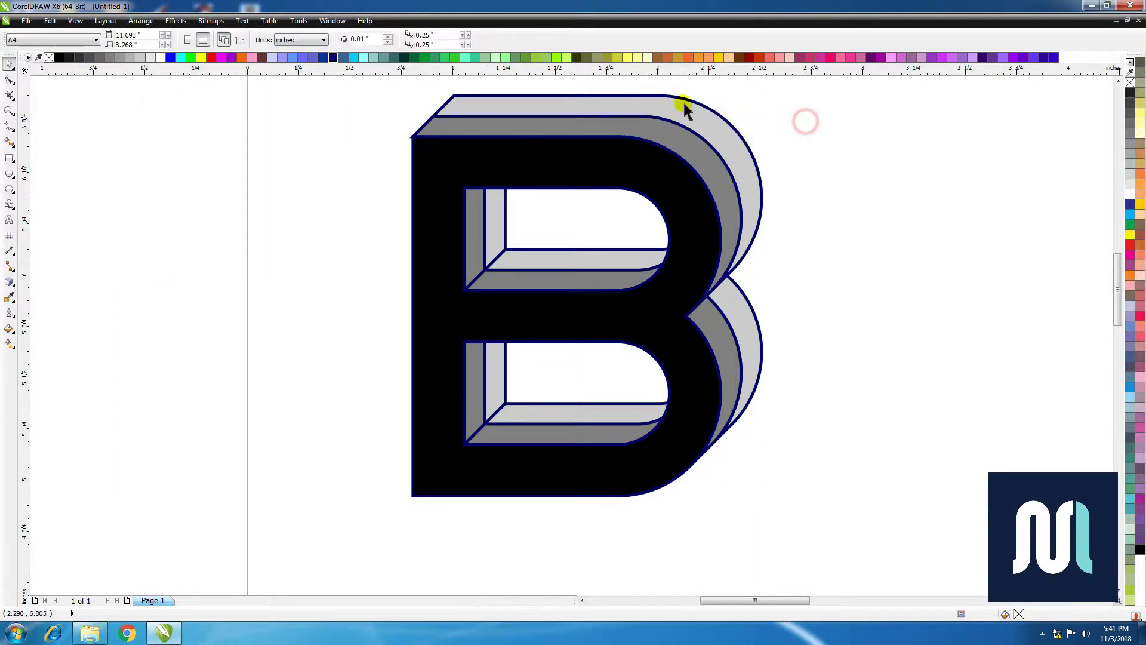
- Fill the front layer's upper outer side with navy #000066 and copy that color to the back layer's lower outer side
{"action": "left_click", "coordinate": [560, 123]}
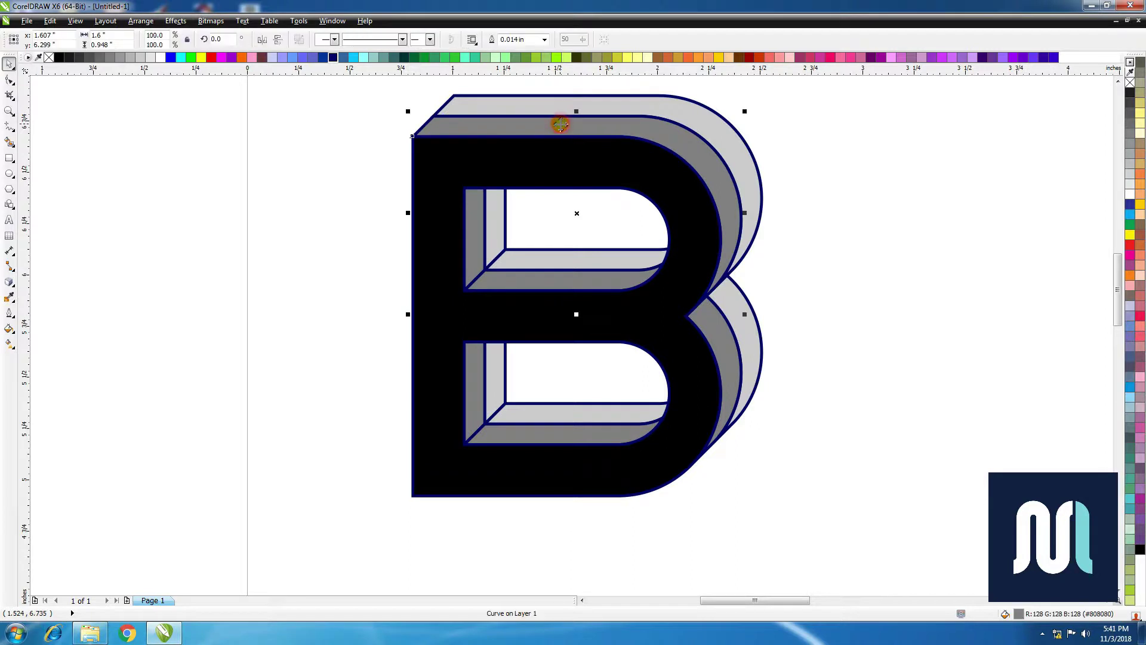
{"action": "left_click", "coordinate": [333, 58]}
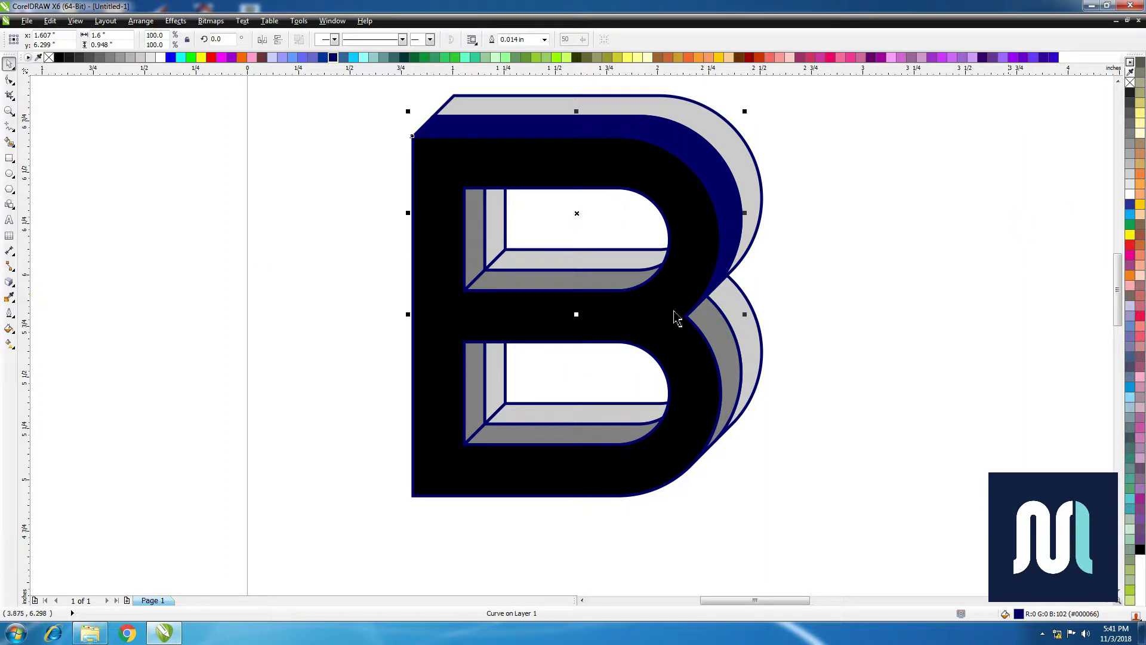
{"action": "left_click", "coordinate": [8, 297]}
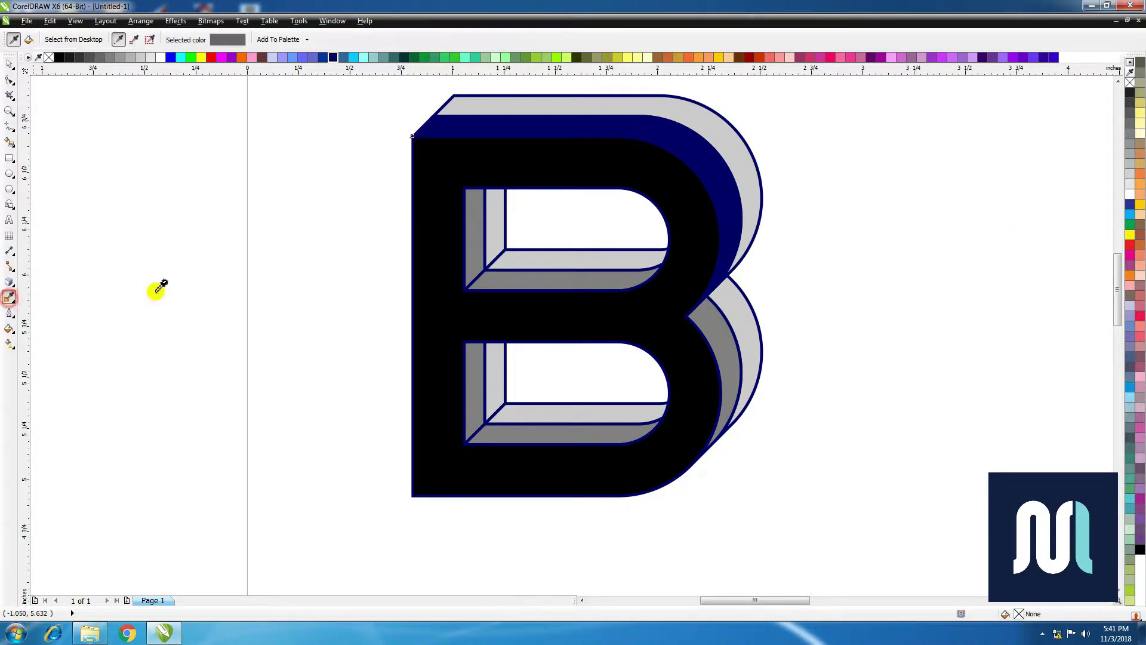
{"action": "left_click", "coordinate": [704, 155]}
{"action": "left_click", "coordinate": [733, 312]}
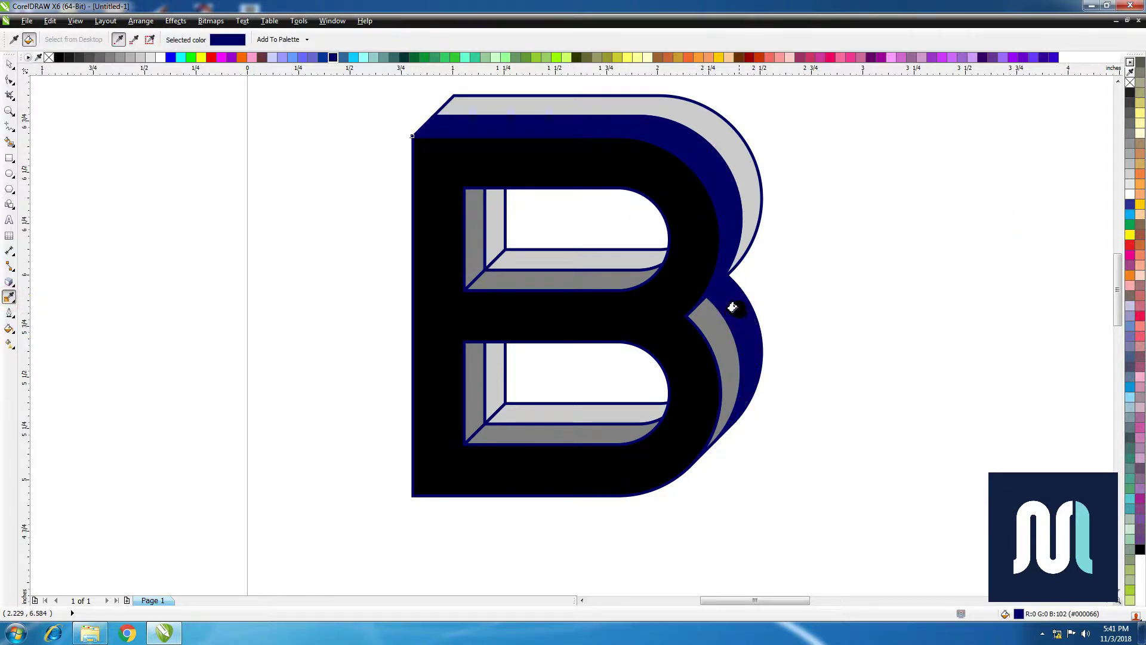
- Apply the sampled navy to alternating inner faces: upper opening's front bottom and back left, lower opening's back bottom and front left
{"action": "left_click", "coordinate": [499, 276]}
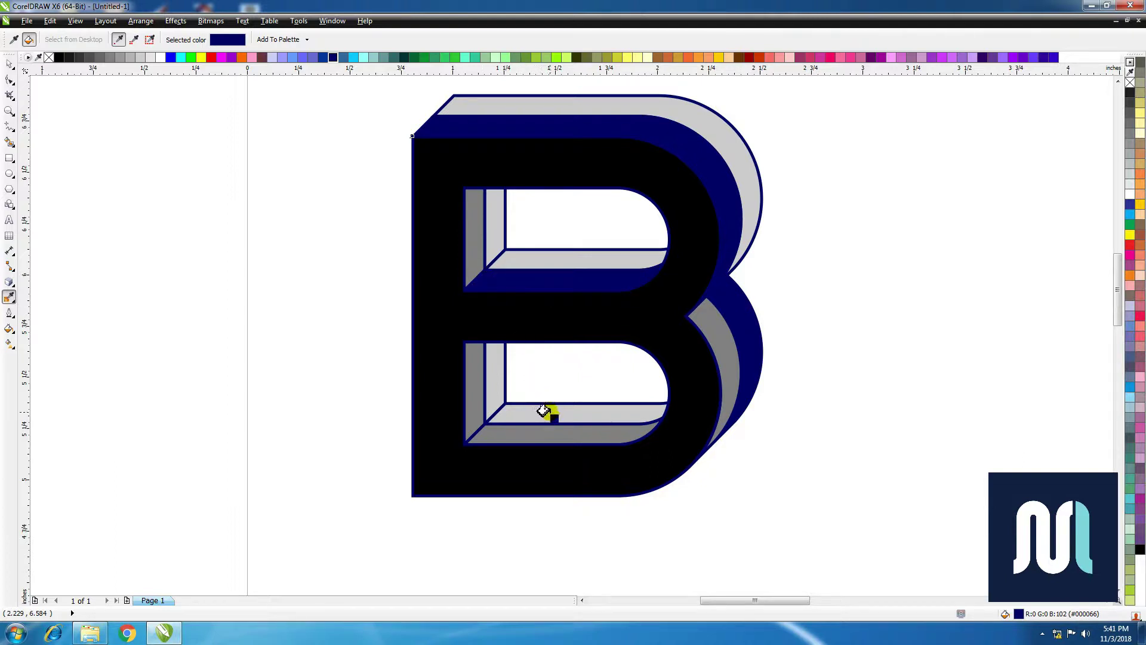
{"action": "left_click", "coordinate": [544, 411]}
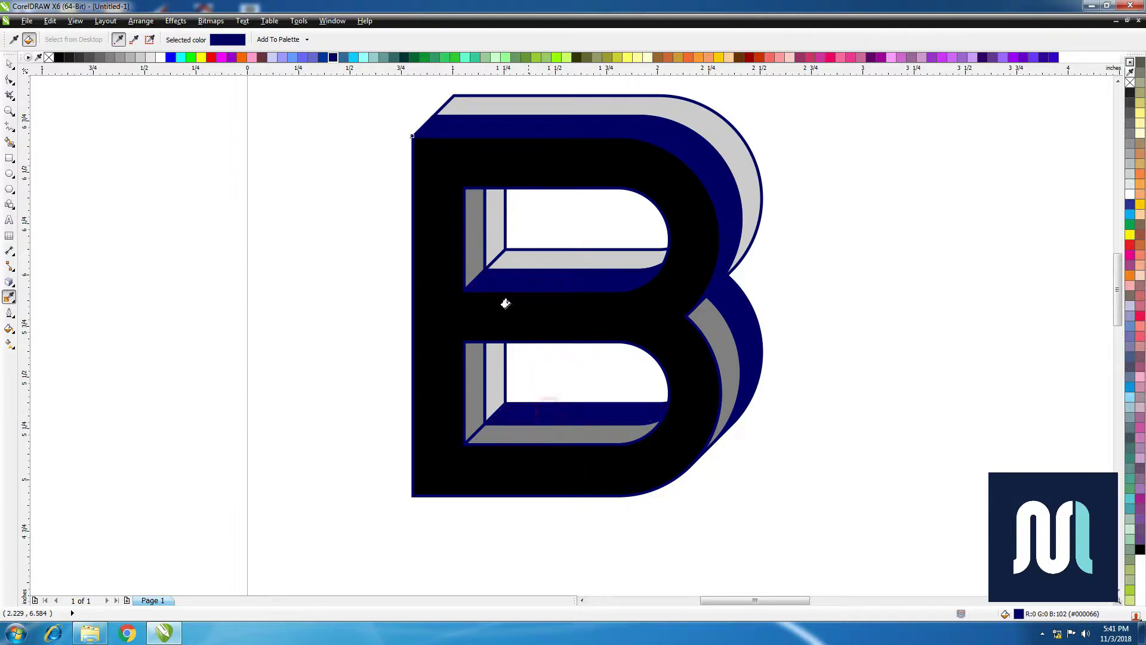
{"action": "left_click", "coordinate": [489, 227]}
{"action": "left_click", "coordinate": [468, 368]}
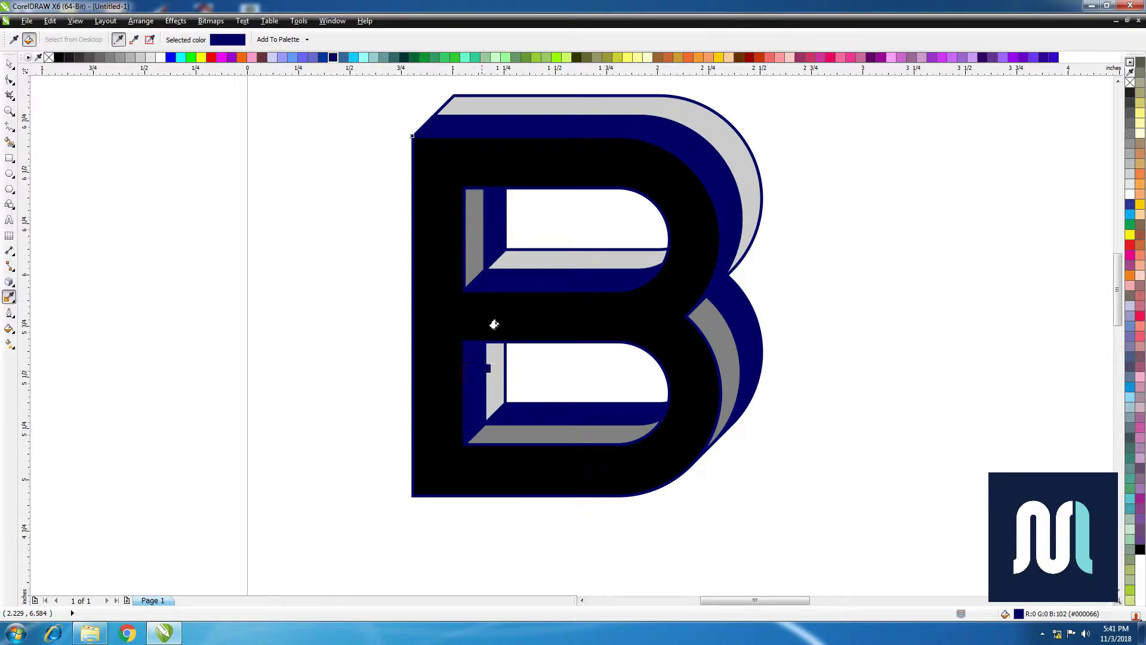
{"action": "key", "text": "space"}
- Fill the back layer's upper outer side with gray #808080 and copy that color to the remaining light gray inner faces
{"action": "left_click", "coordinate": [528, 101]}
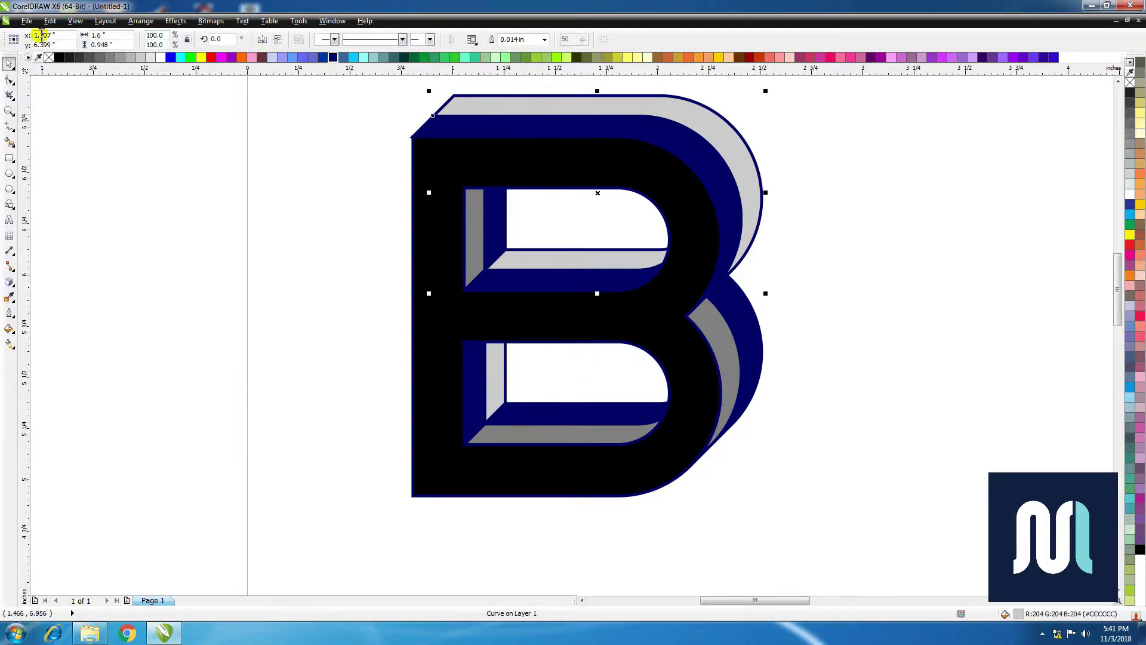
{"action": "left_click", "coordinate": [113, 58]}
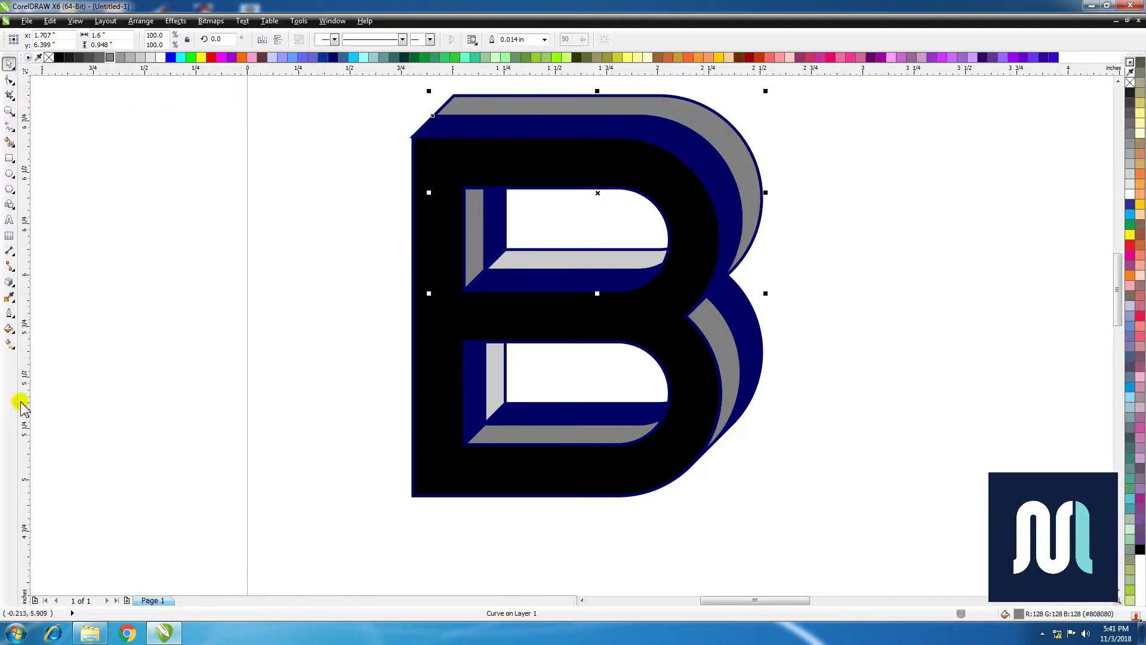
{"action": "left_click", "coordinate": [10, 298]}
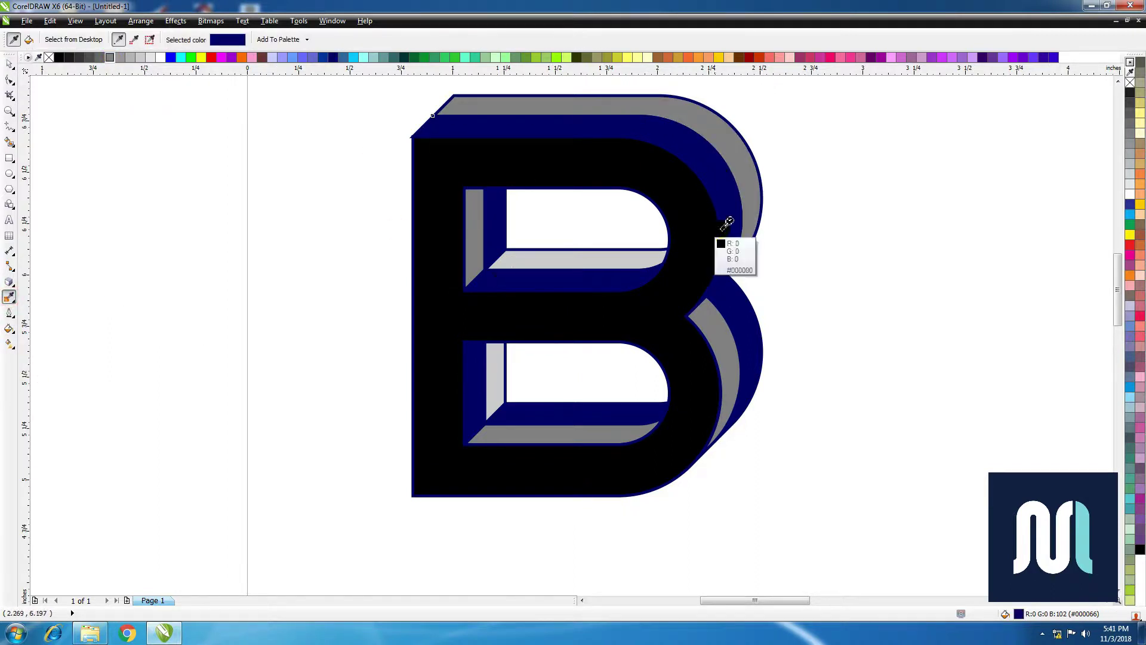
{"action": "left_click", "coordinate": [746, 164]}
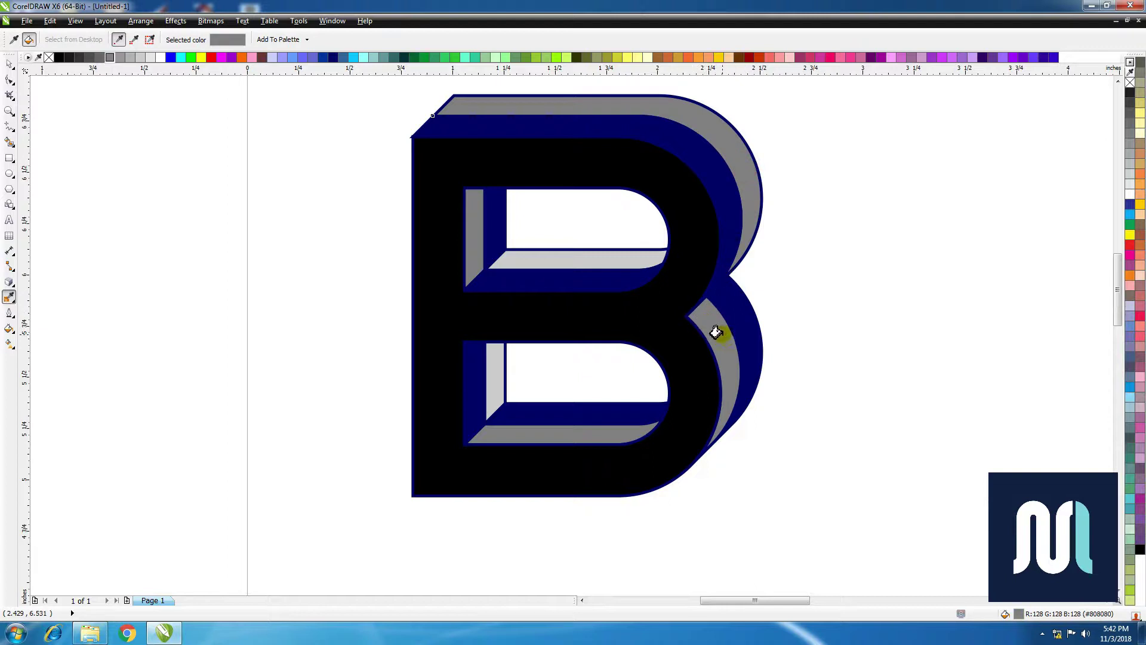
{"action": "left_click", "coordinate": [594, 251]}
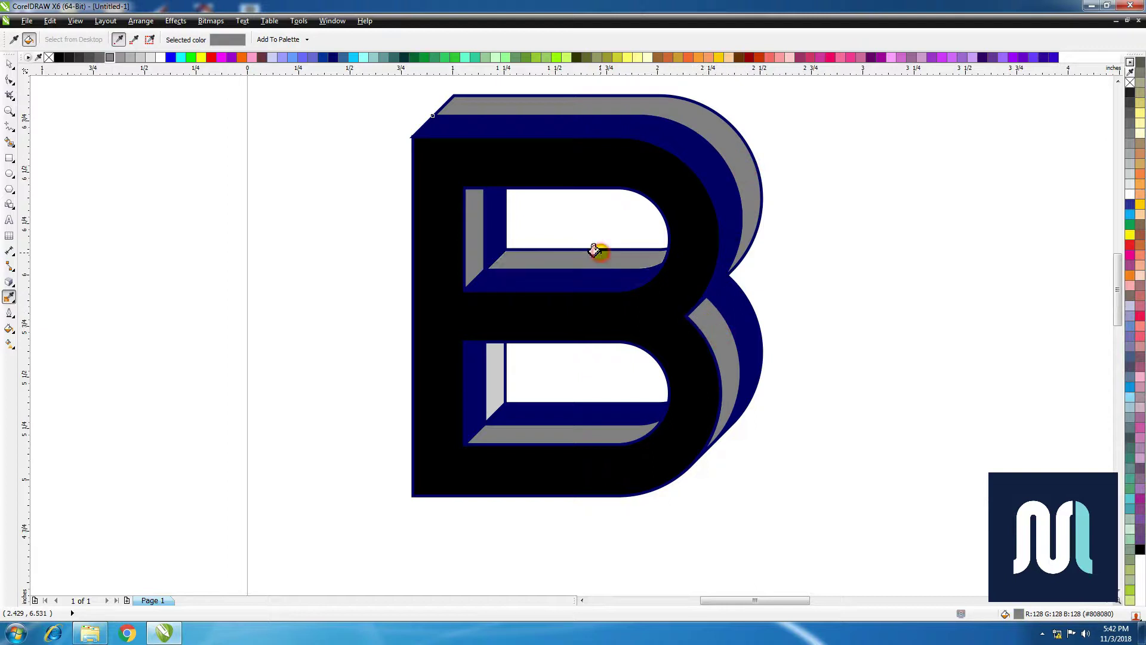
{"action": "left_click", "coordinate": [488, 375]}
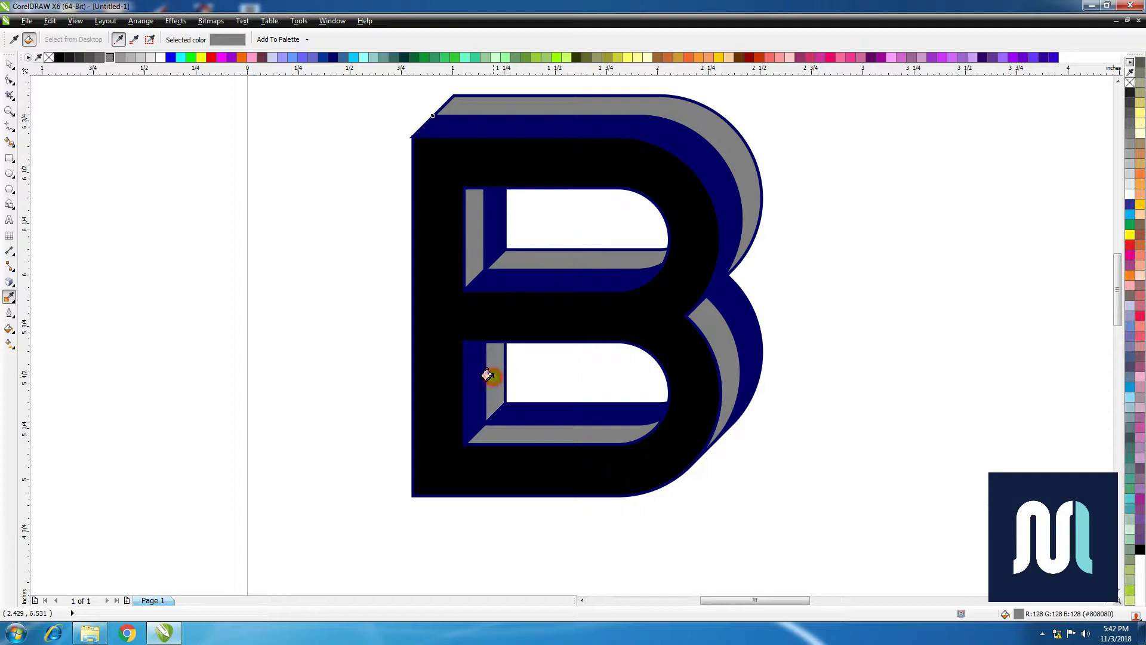
{"action": "key", "text": "space"}
- Fill the black front face of the B with white
{"action": "left_click", "coordinate": [826, 192]}
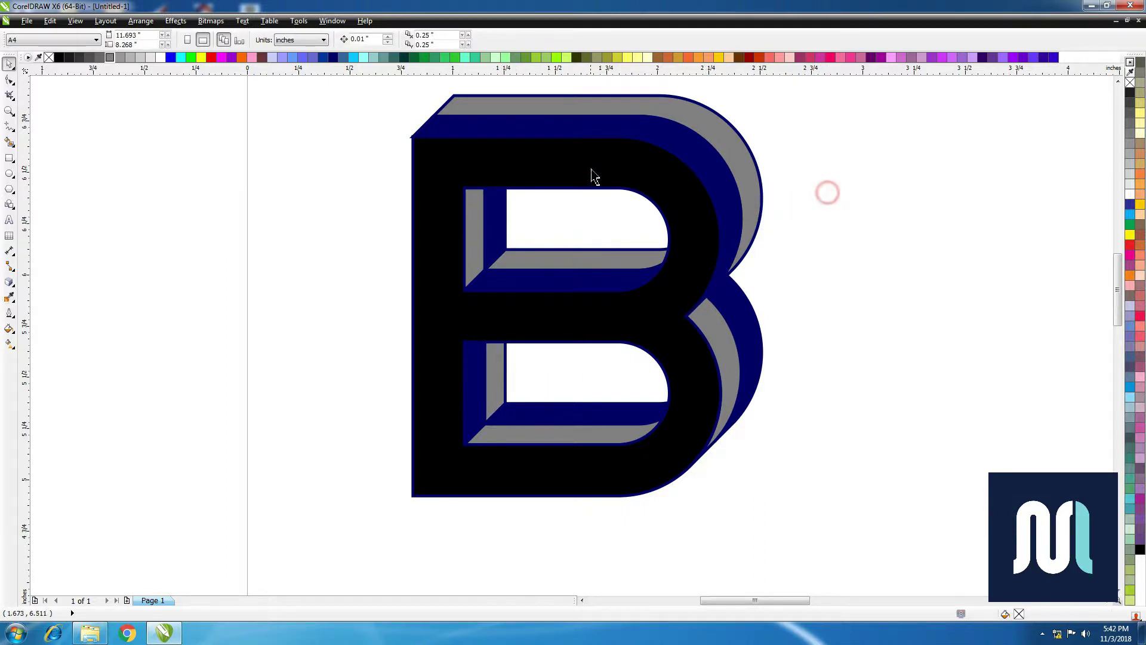
{"action": "left_click", "coordinate": [591, 167]}
{"action": "left_click", "coordinate": [161, 56]}
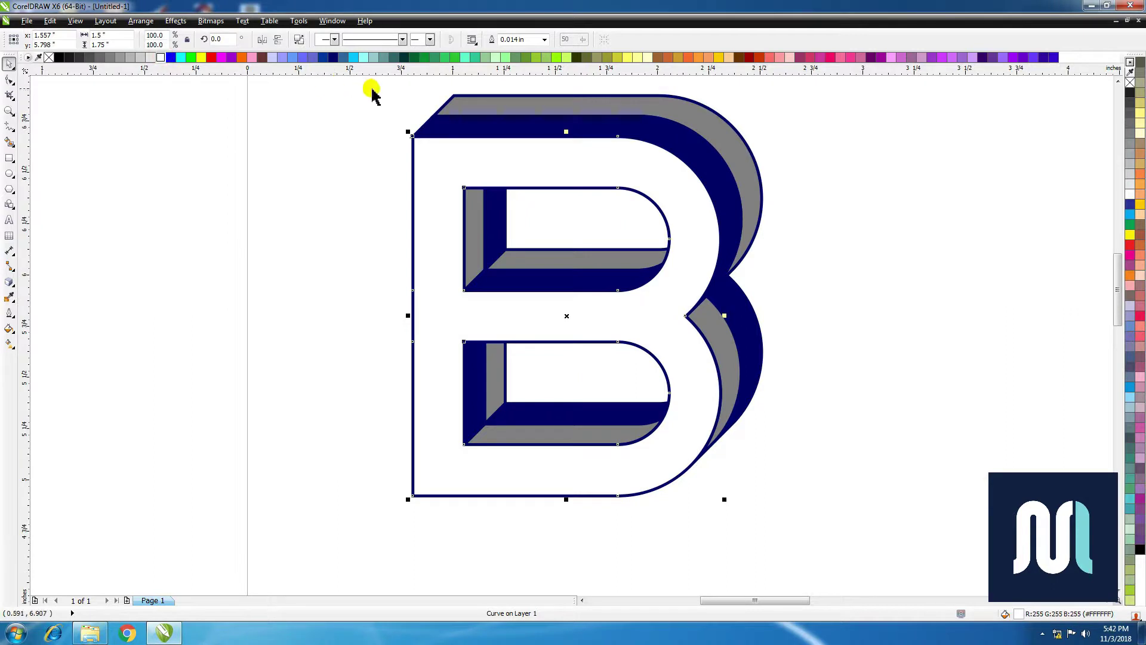
- Give all parts of the B logo a 0.025 in outline with rounded corners and rounded line caps
{"action": "left_click_drag", "start_coordinate": [378, 79], "coordinate": [803, 546]}
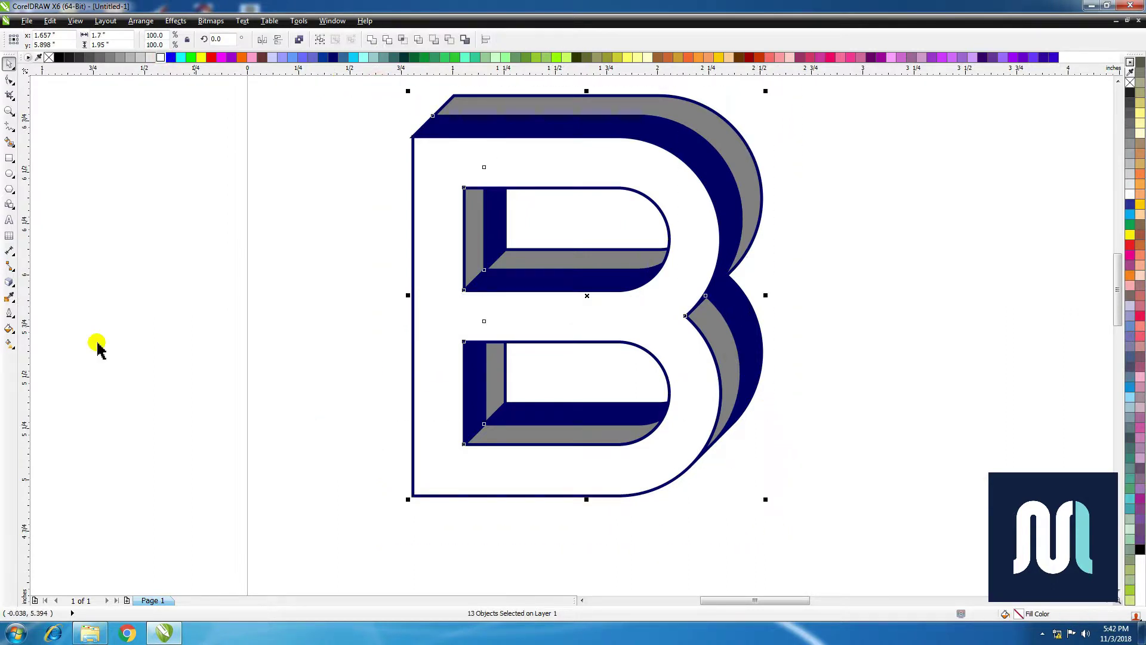
{"action": "left_click", "coordinate": [12, 313]}
{"action": "left_click", "coordinate": [51, 317]}
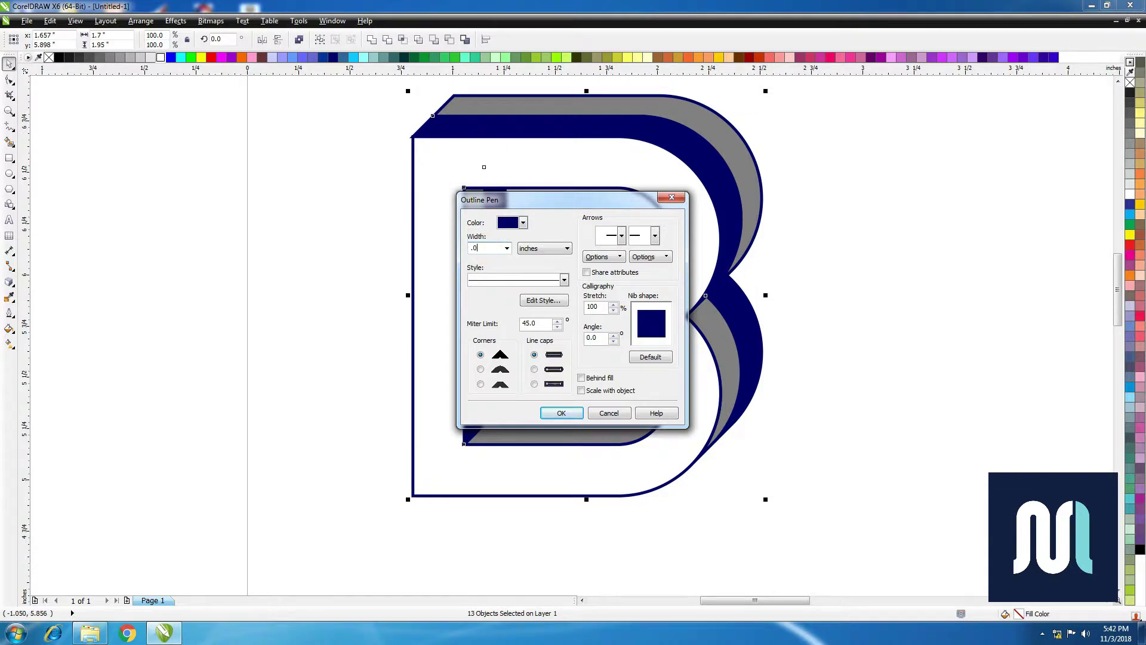
{"action": "left_click", "coordinate": [480, 370]}
{"action": "left_click", "coordinate": [534, 370]}
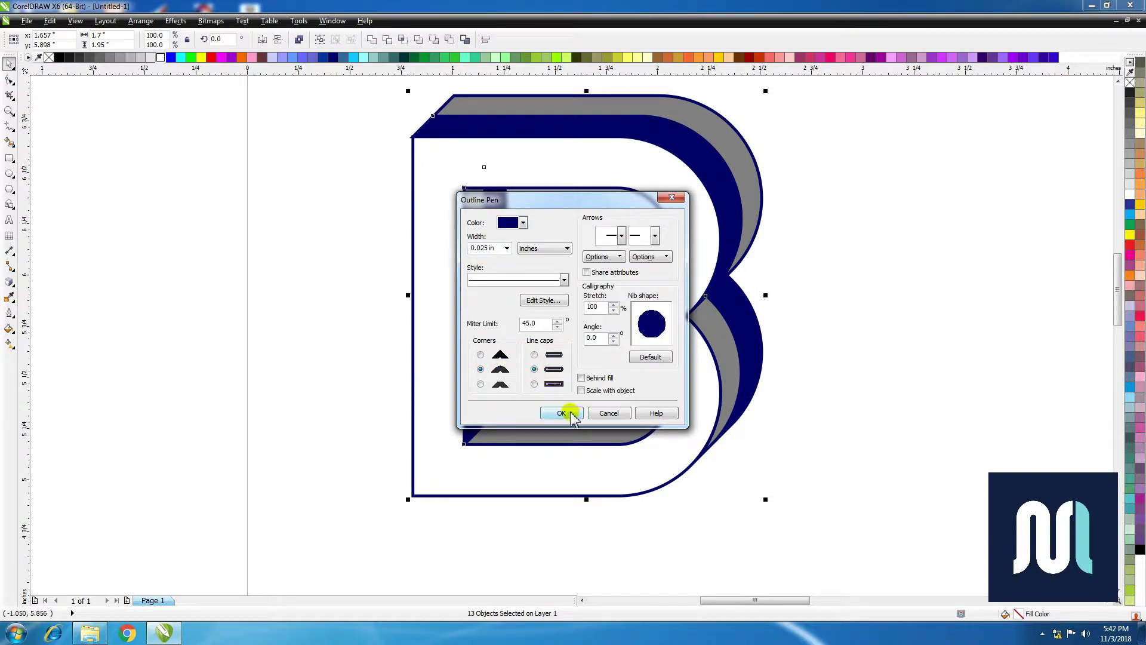
{"action": "left_click", "coordinate": [561, 413]}
{"action": "left_click", "coordinate": [838, 256]}
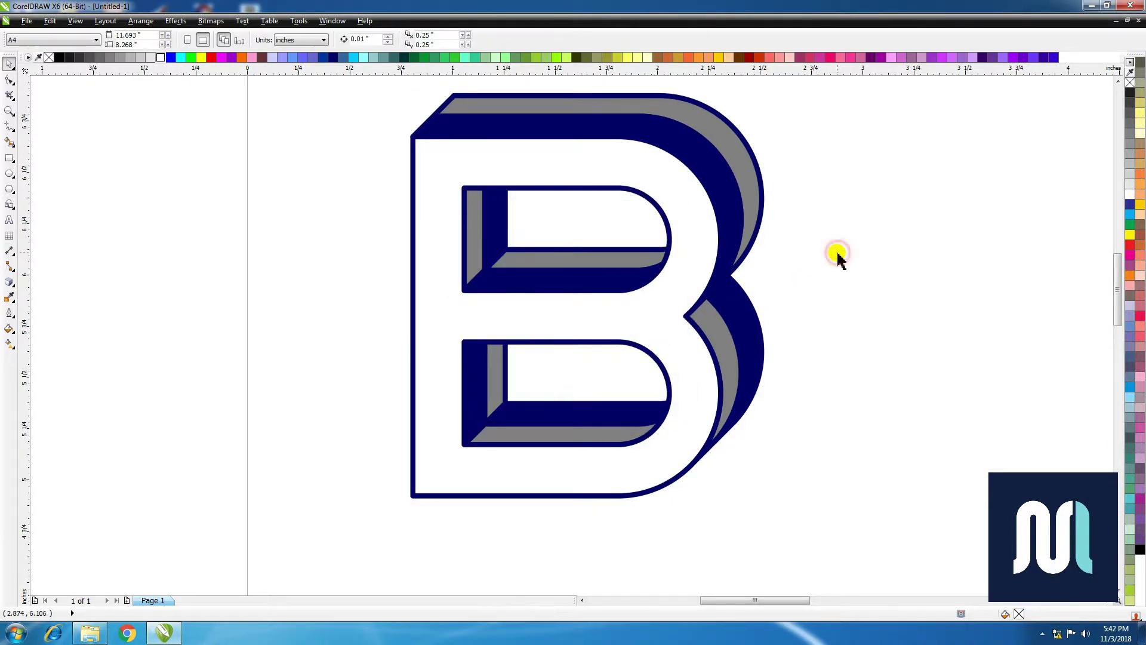
- Place a copy of the B's white front face in the empty area to the right of the logo
{"action": "scroll", "coordinate": [763, 225], "scroll_direction": "down", "scroll_amount": 2}
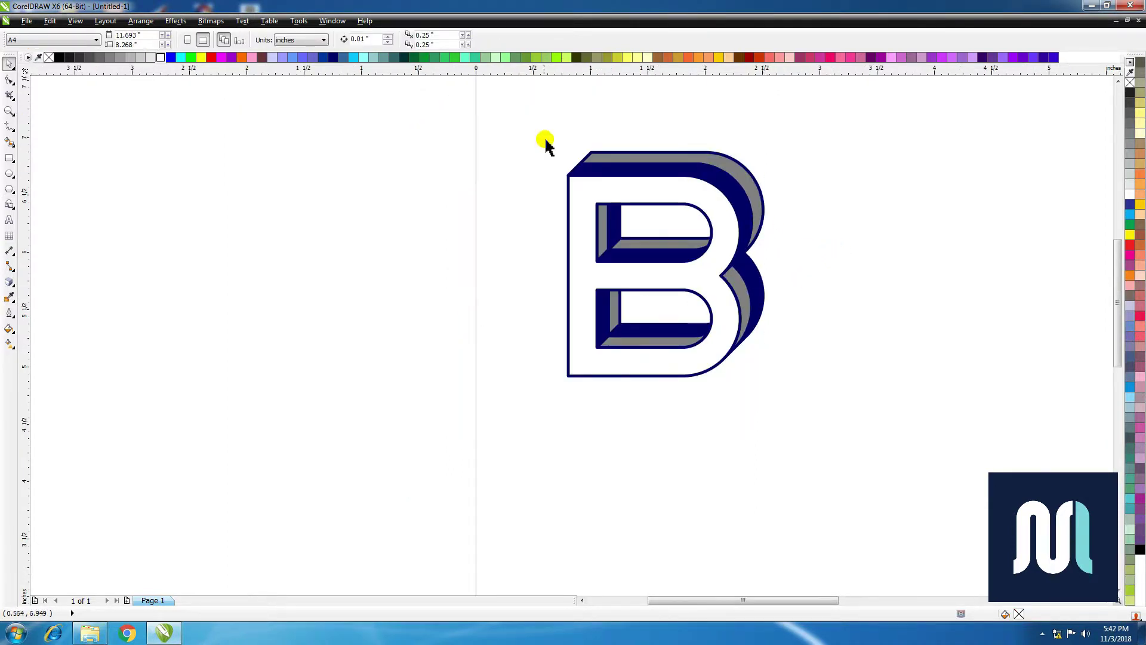
{"action": "key", "text": "z"}
{"action": "left_click_drag", "start_coordinate": [609, 184], "coordinate": [824, 411]}
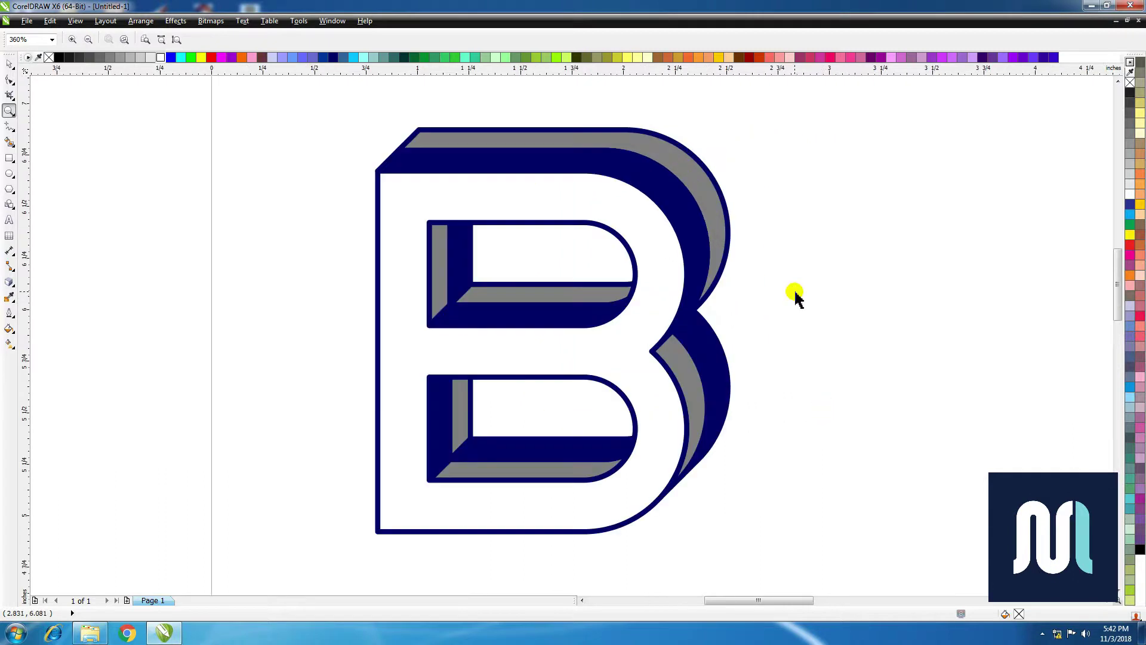
{"action": "scroll", "coordinate": [795, 296], "scroll_direction": "down", "scroll_amount": 1}
{"action": "left_click", "coordinate": [808, 259]}
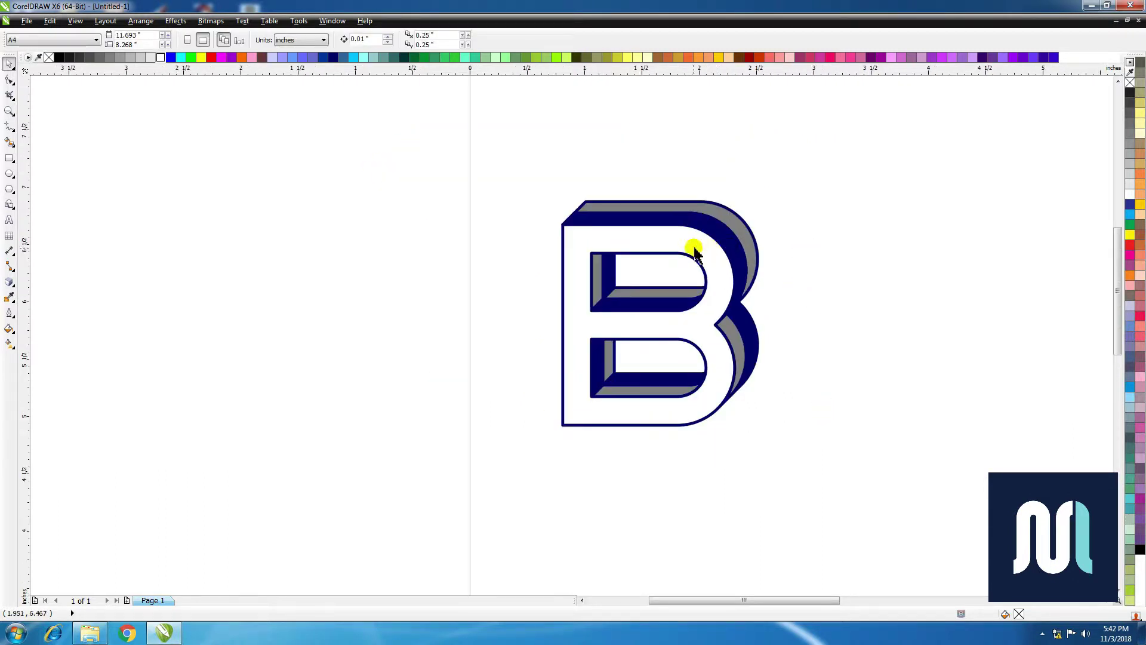
{"action": "left_click_drag", "start_coordinate": [698, 247], "coordinate": [1046, 257]}
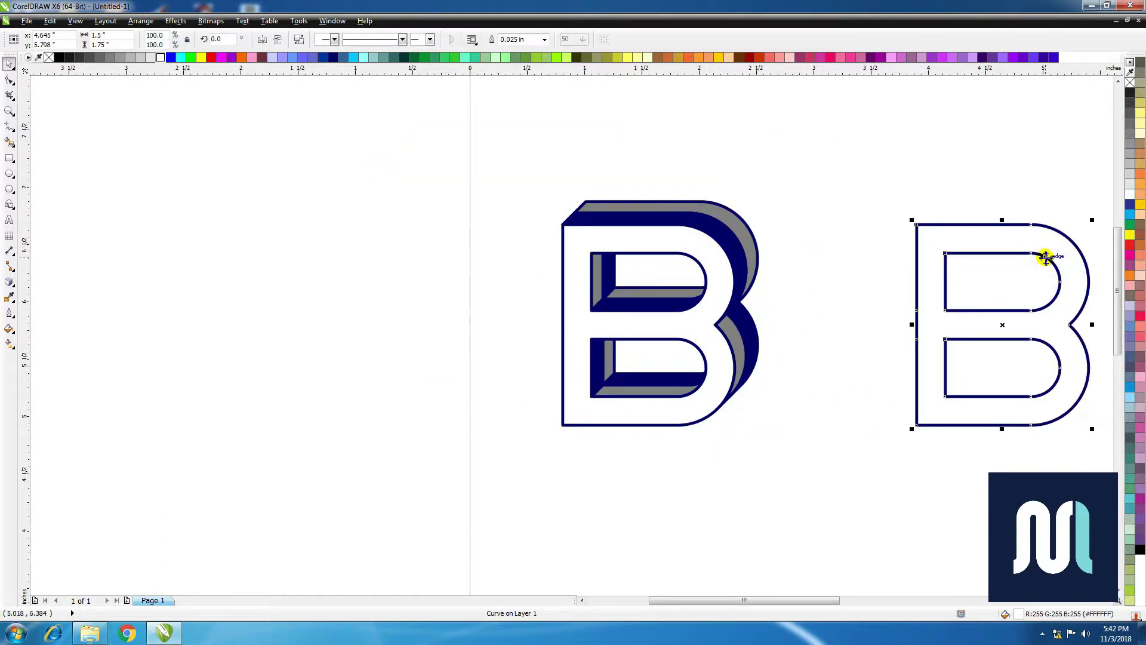
- Remove the copied B's fill and set its outline to hairline width
{"action": "left_click", "coordinate": [50, 58]}
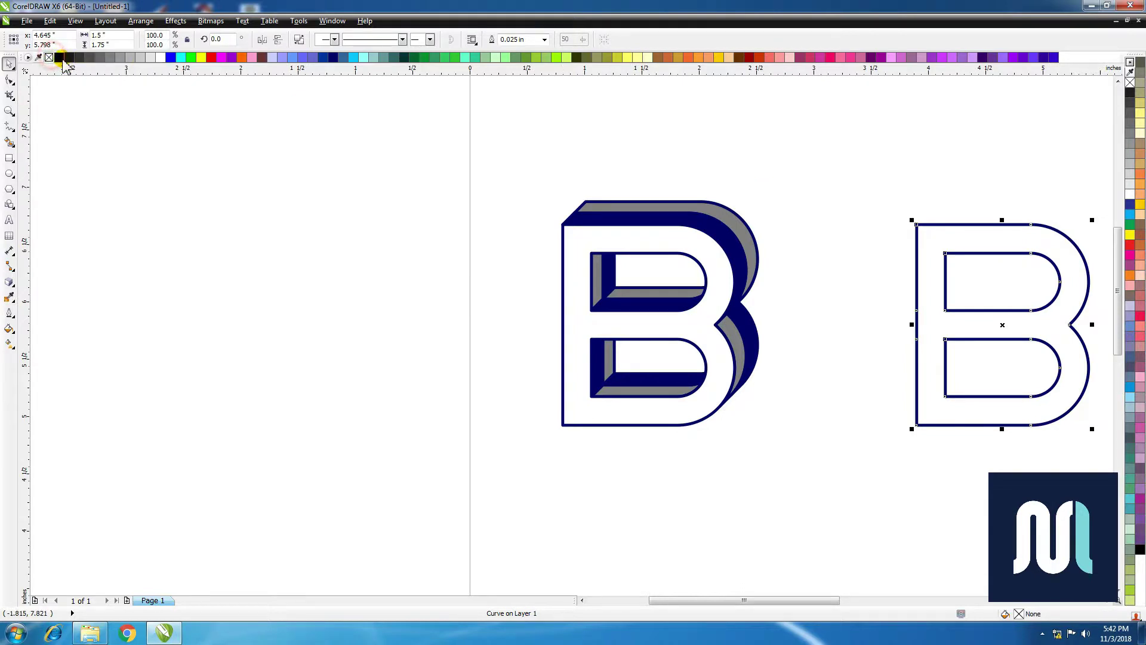
{"action": "left_click", "coordinate": [9, 313]}
{"action": "left_click", "coordinate": [76, 364]}
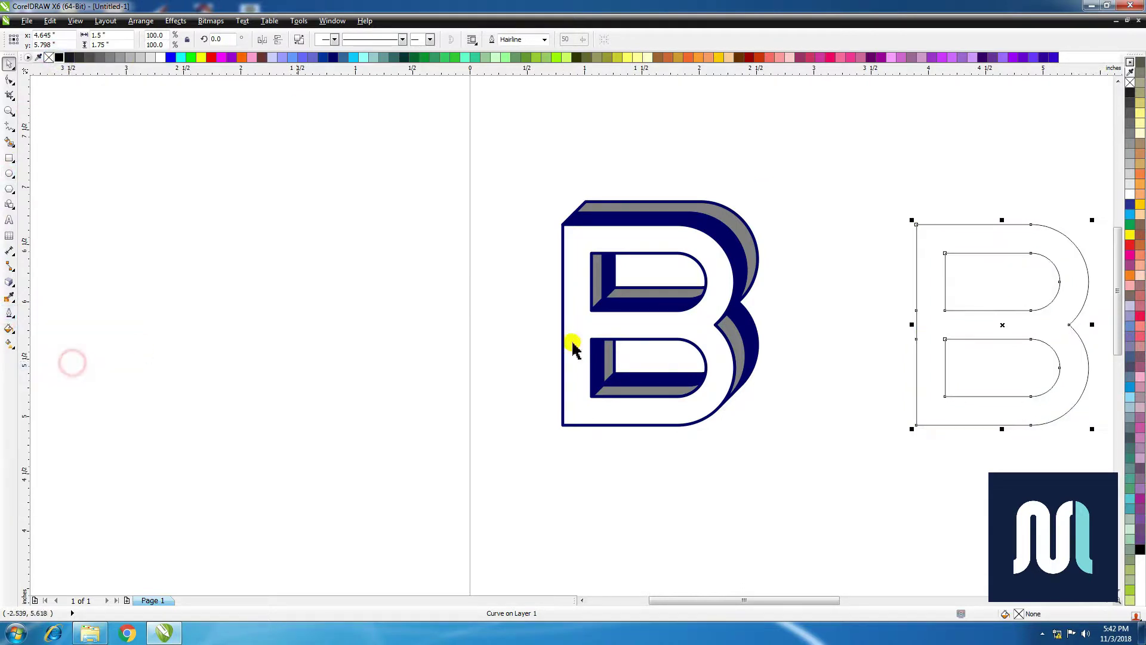
- Delete the copied B's two extra nodes on the stem's outer edge and the rightmost nodes of both bowls and openings
{"action": "key", "text": "z"}
{"action": "left_click_drag", "start_coordinate": [796, 186], "coordinate": [1054, 515]}
{"action": "left_click", "coordinate": [1130, 230]}
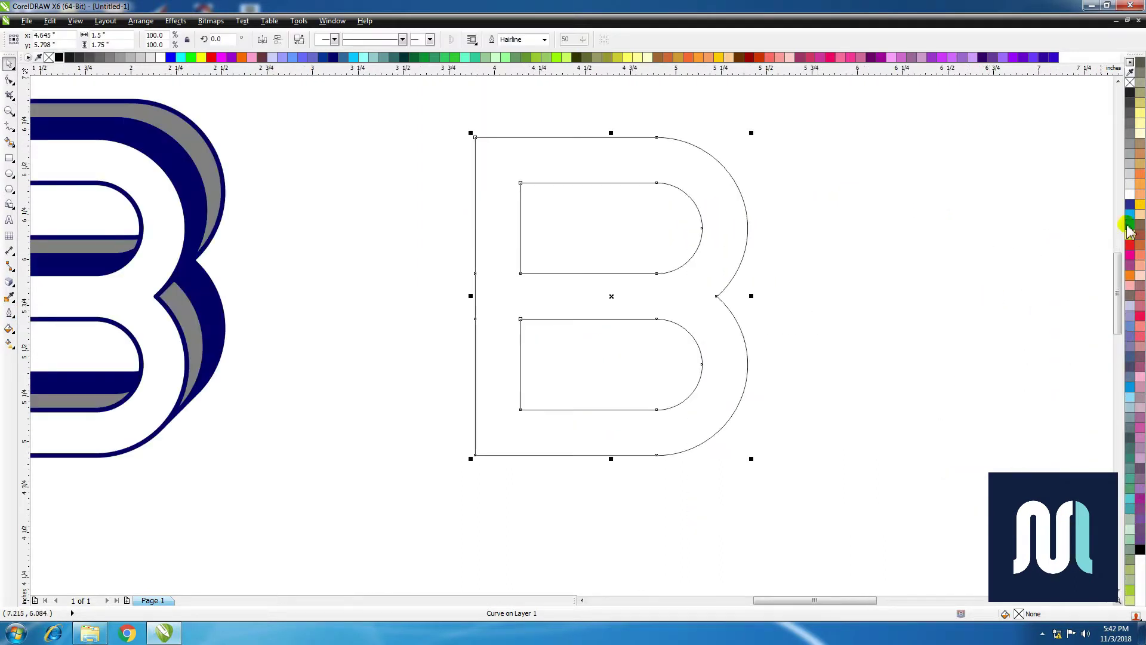
{"action": "left_click", "coordinate": [10, 78]}
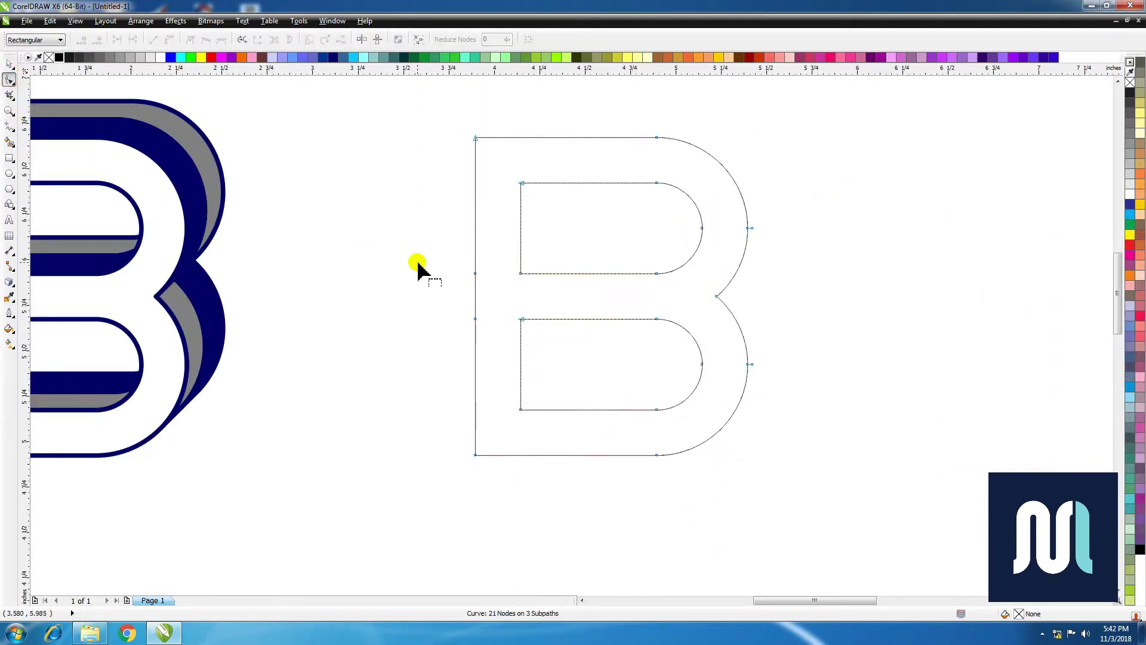
{"action": "left_click_drag", "start_coordinate": [435, 256], "coordinate": [486, 333]}
{"action": "key", "text": "Delete"}
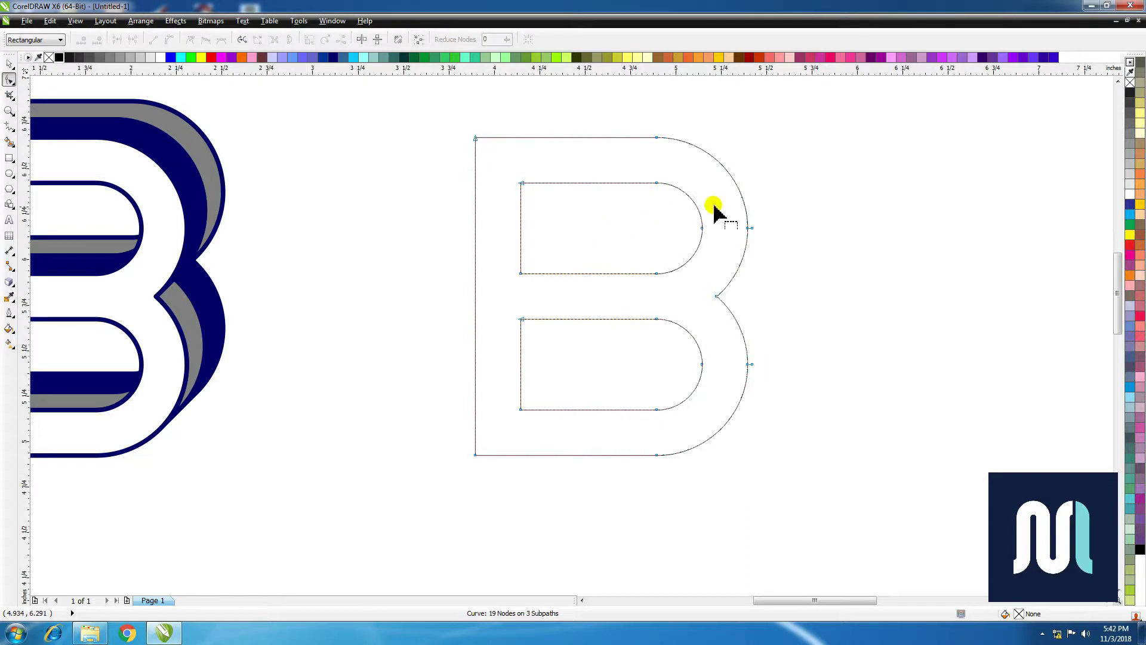
{"action": "left_click_drag", "start_coordinate": [686, 219], "coordinate": [801, 243]}
{"action": "key", "text": "Delete"}
{"action": "left_click_drag", "start_coordinate": [691, 350], "coordinate": [783, 384]}
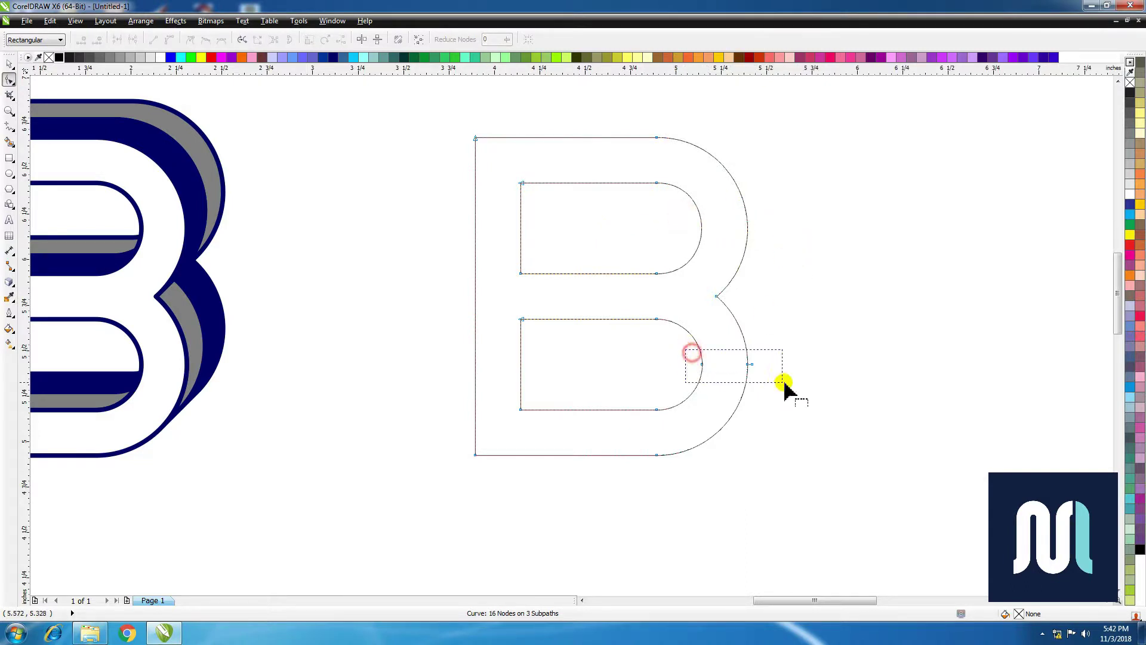
{"action": "key", "text": "Delete"}
{"action": "key", "text": "space"}
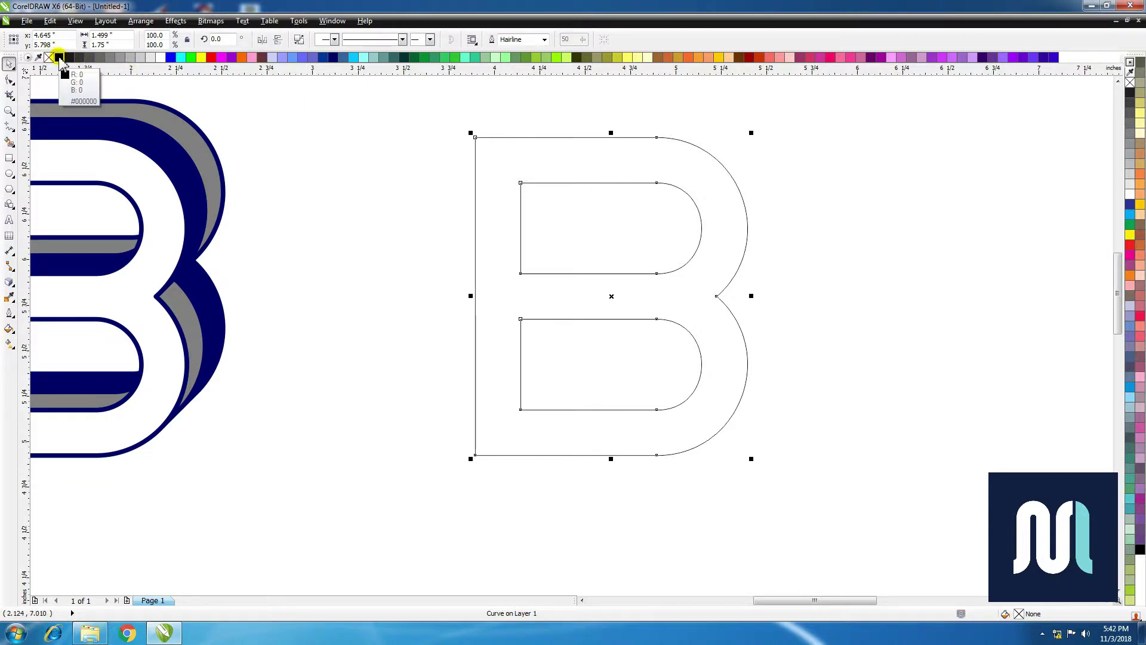
- Draw a vertical line about 1.58 in tall along the openings' left edges, extending from the lower opening's base past the B's top
{"action": "left_click", "coordinate": [10, 126]}
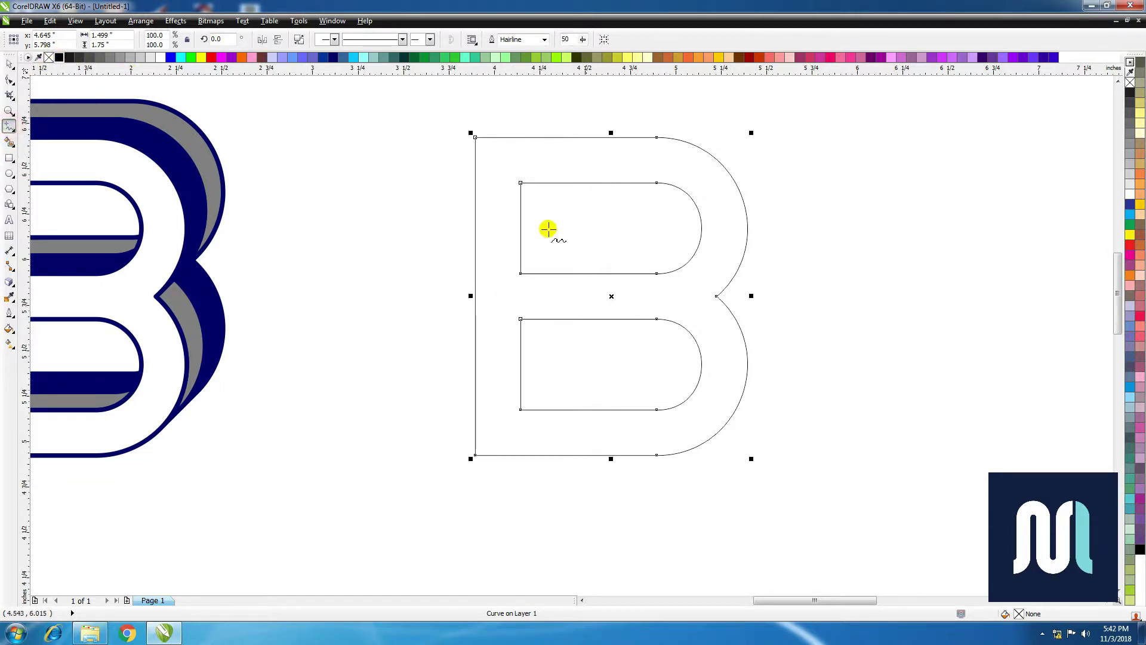
{"action": "left_click_drag", "start_coordinate": [521, 183], "coordinate": [521, 410]}
{"action": "left_click_drag", "start_coordinate": [520, 183], "coordinate": [520, 122]}
{"action": "key", "text": "space"}
- Set the nudge distance to 0.05 in and place a copy of the vertical line 0.1 in to its right
{"action": "left_click", "coordinate": [307, 113]}
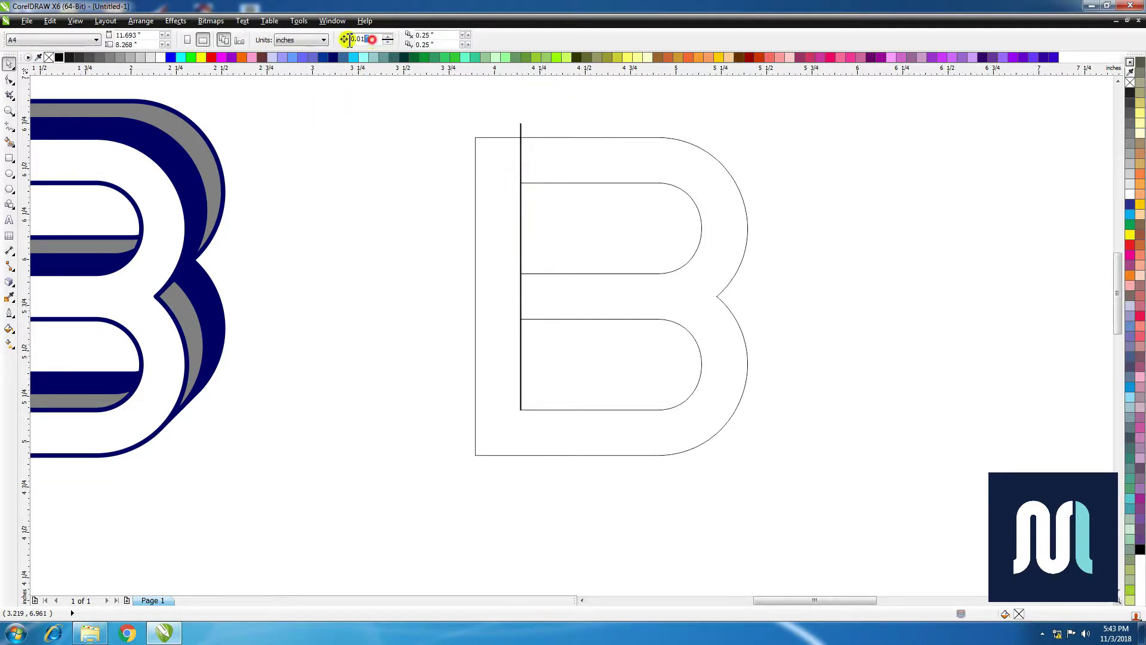
{"action": "type", "text": "."}
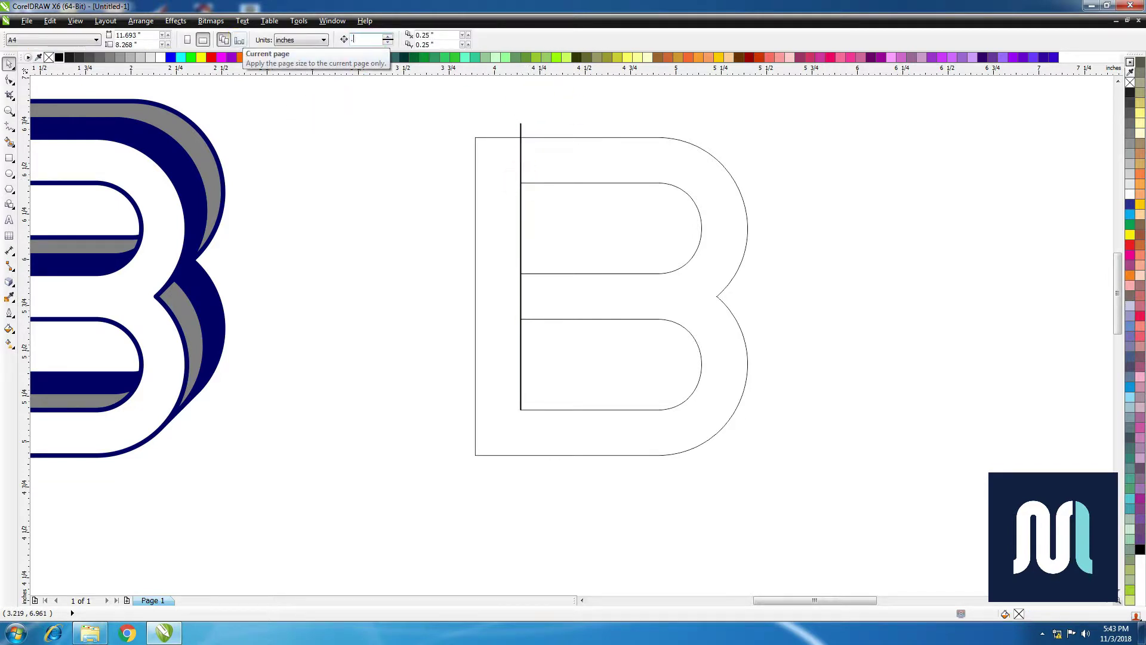
{"action": "left_click", "coordinate": [521, 126]}
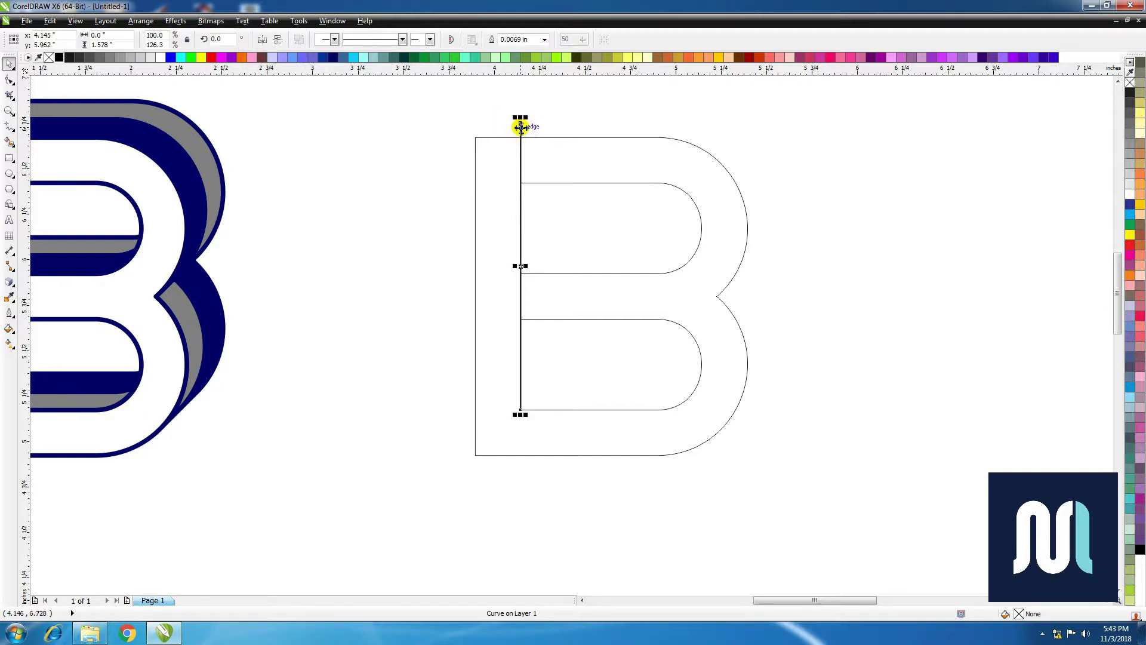
{"action": "left_click", "coordinate": [49, 21]}
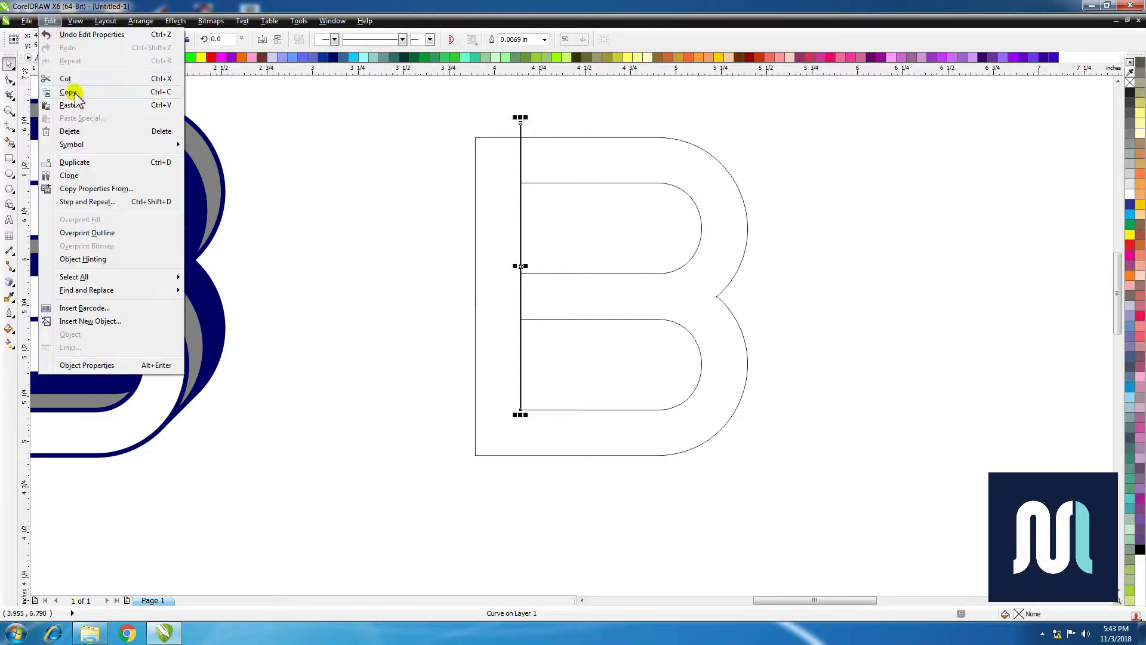
{"action": "left_click", "coordinate": [72, 90]}
{"action": "left_click", "coordinate": [50, 22]}
{"action": "left_click", "coordinate": [79, 102]}
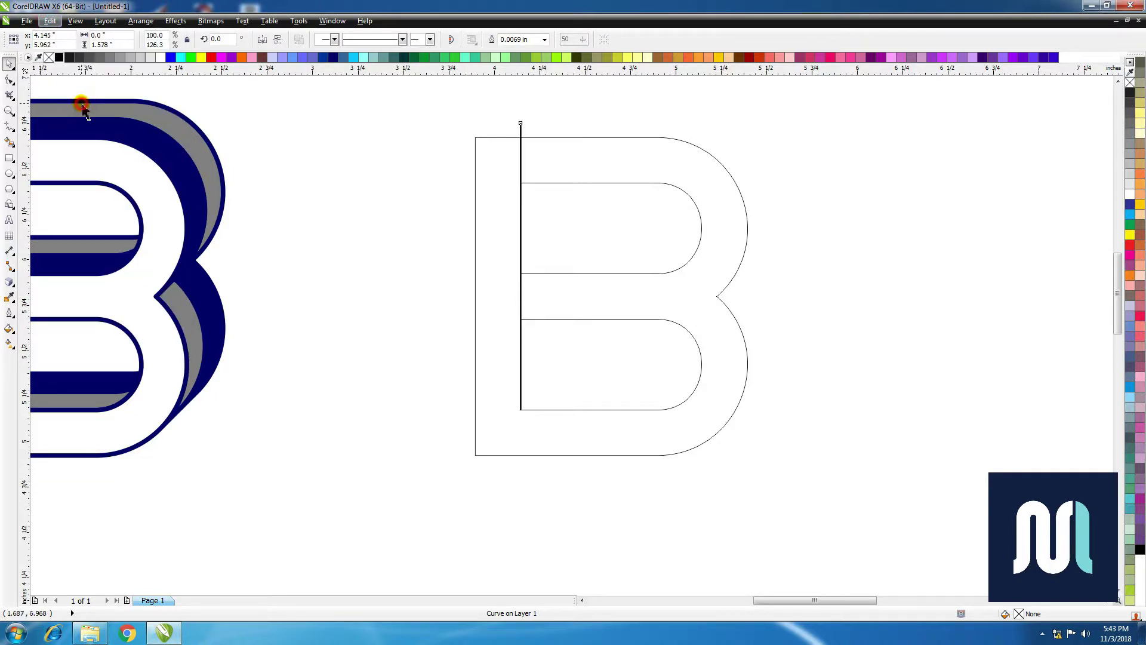
{"action": "key", "text": "Right"}
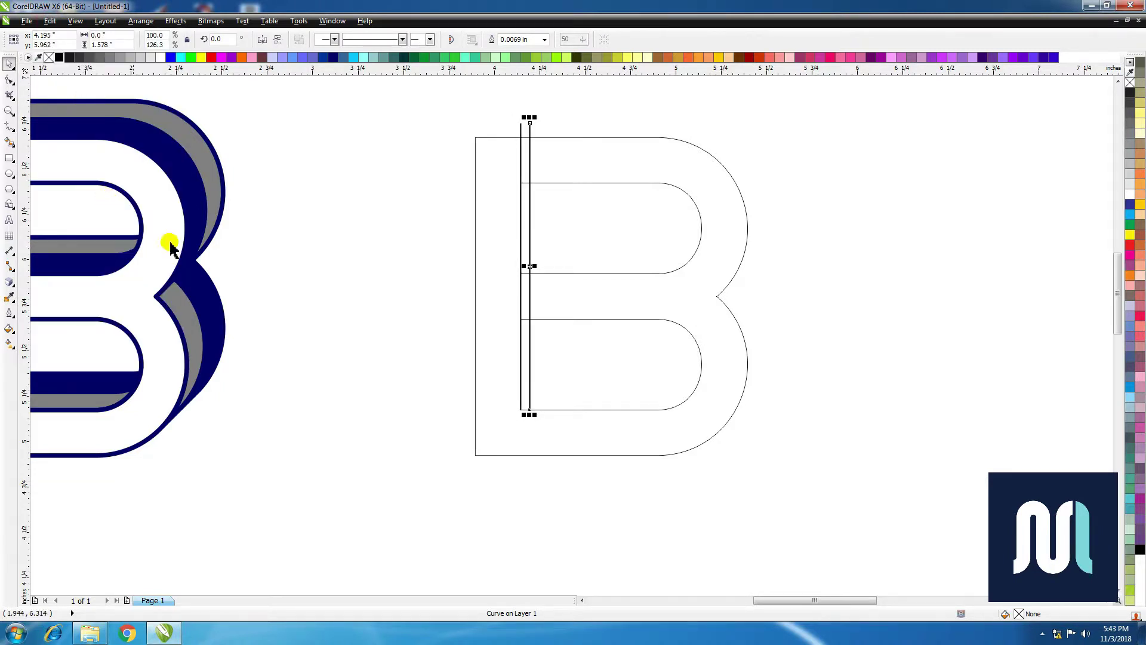
{"action": "left_click", "coordinate": [545, 118]}
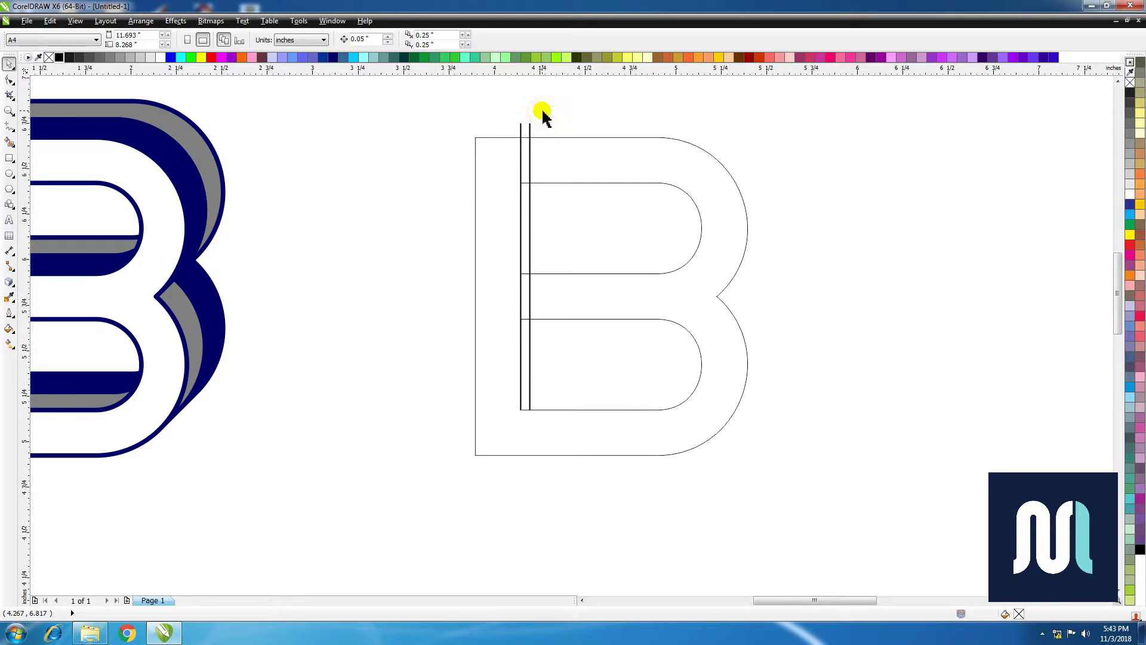
{"action": "left_click", "coordinate": [530, 128]}
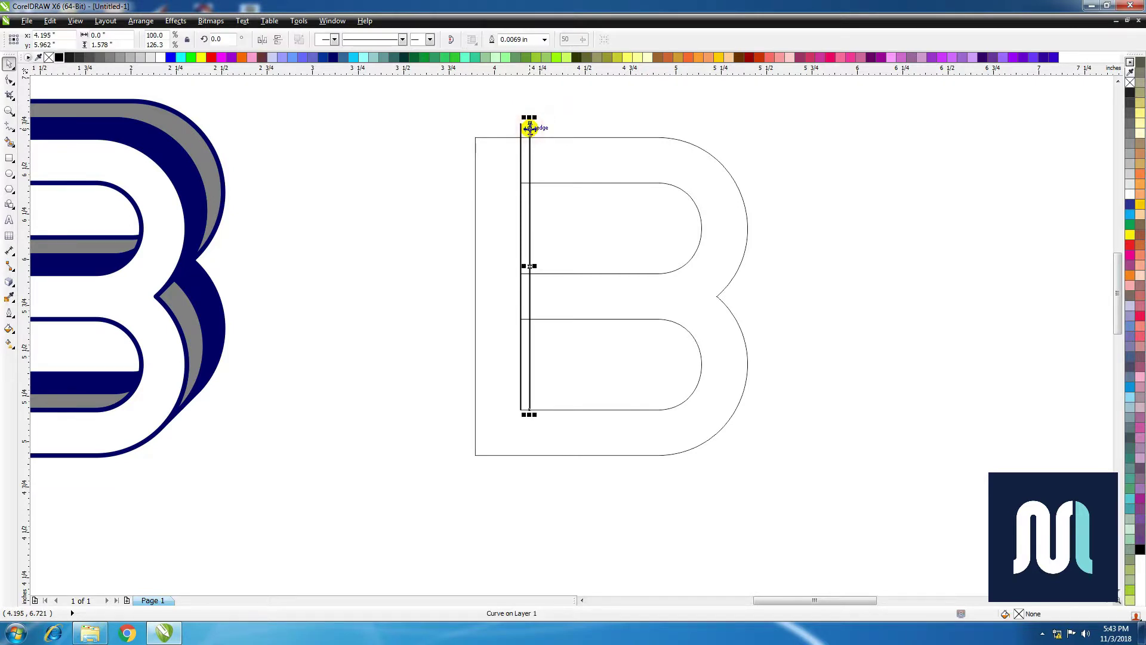
{"action": "key", "text": "Right"}
{"action": "left_click", "coordinate": [584, 116]}
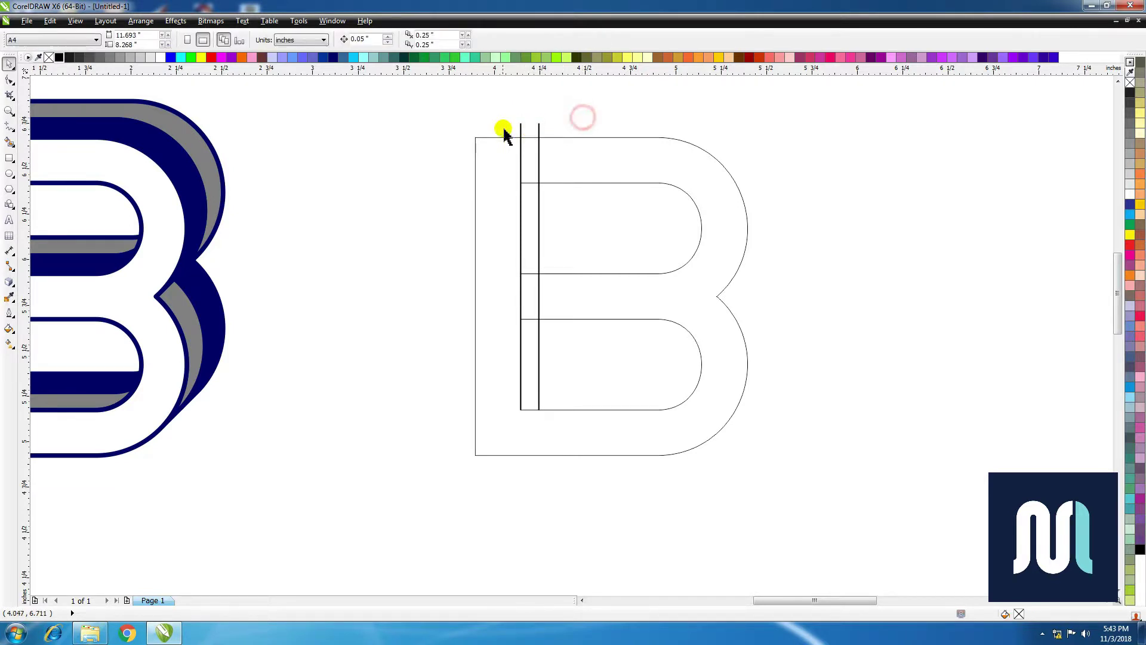
- Draw a horizontal line about 1.03 in long across the stem at the lower opening's base and place a copy 0.1 in above it
{"action": "left_click", "coordinate": [9, 126]}
{"action": "left_click", "coordinate": [569, 409]}
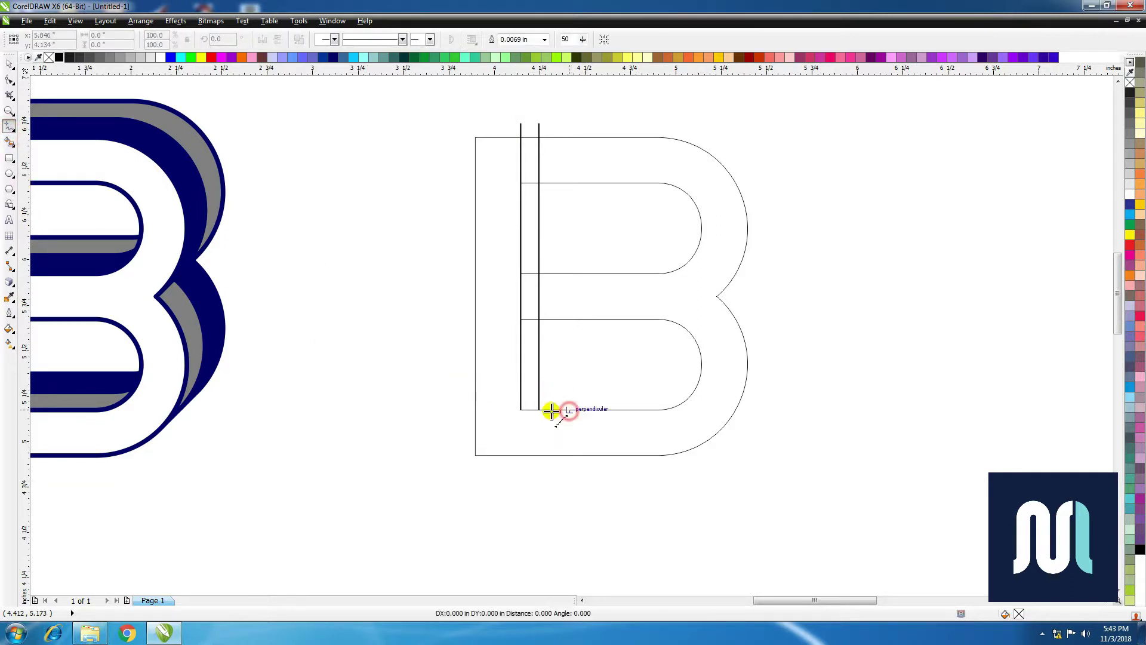
{"action": "left_click", "coordinate": [382, 409]}
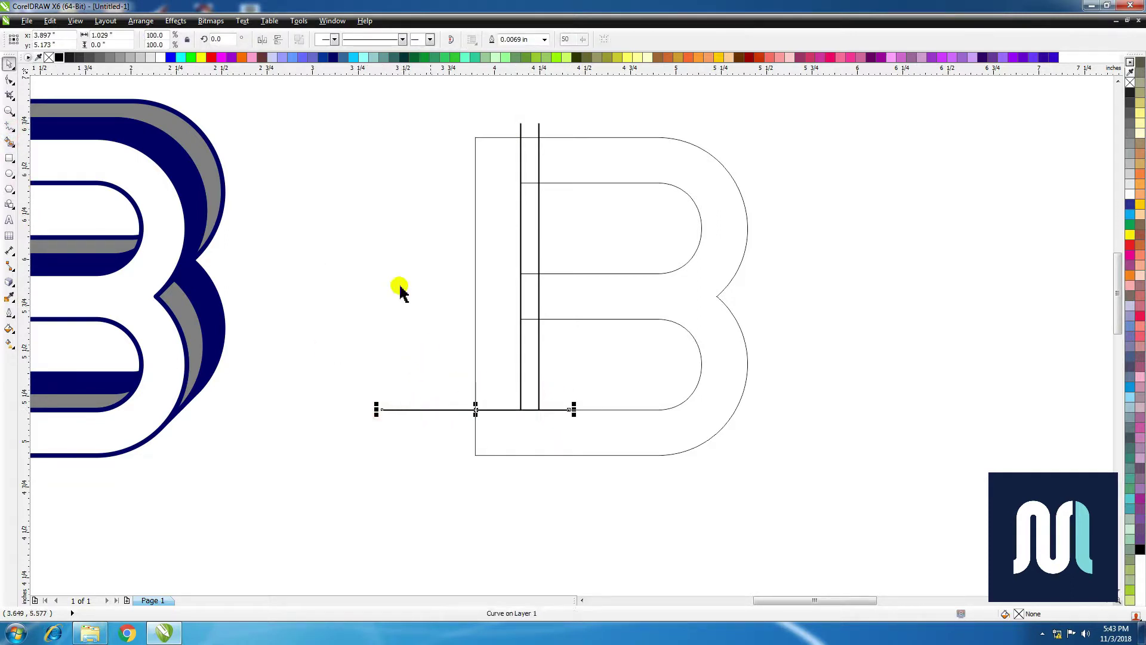
{"action": "left_click", "coordinate": [50, 21]}
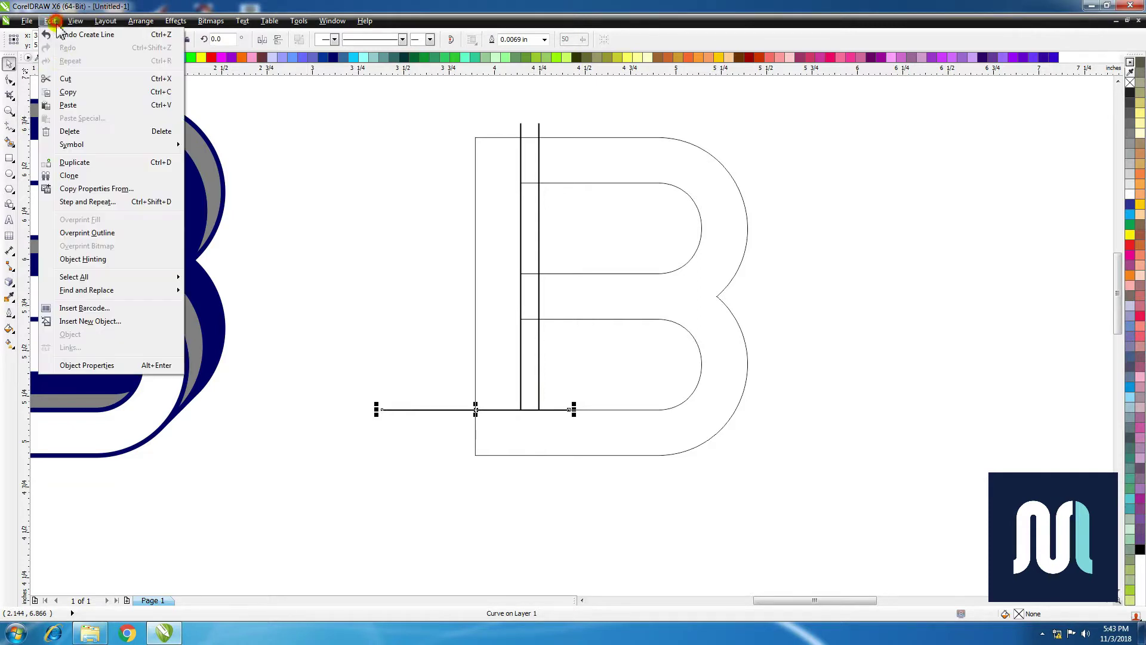
{"action": "left_click", "coordinate": [78, 104]}
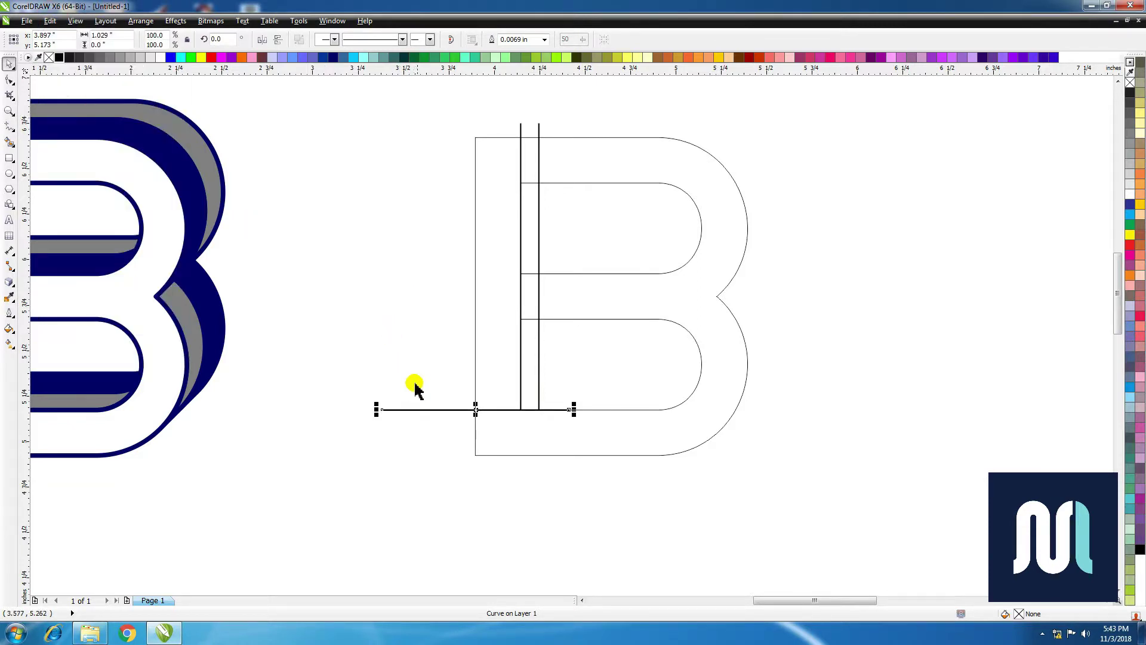
{"action": "key", "text": "Up"}
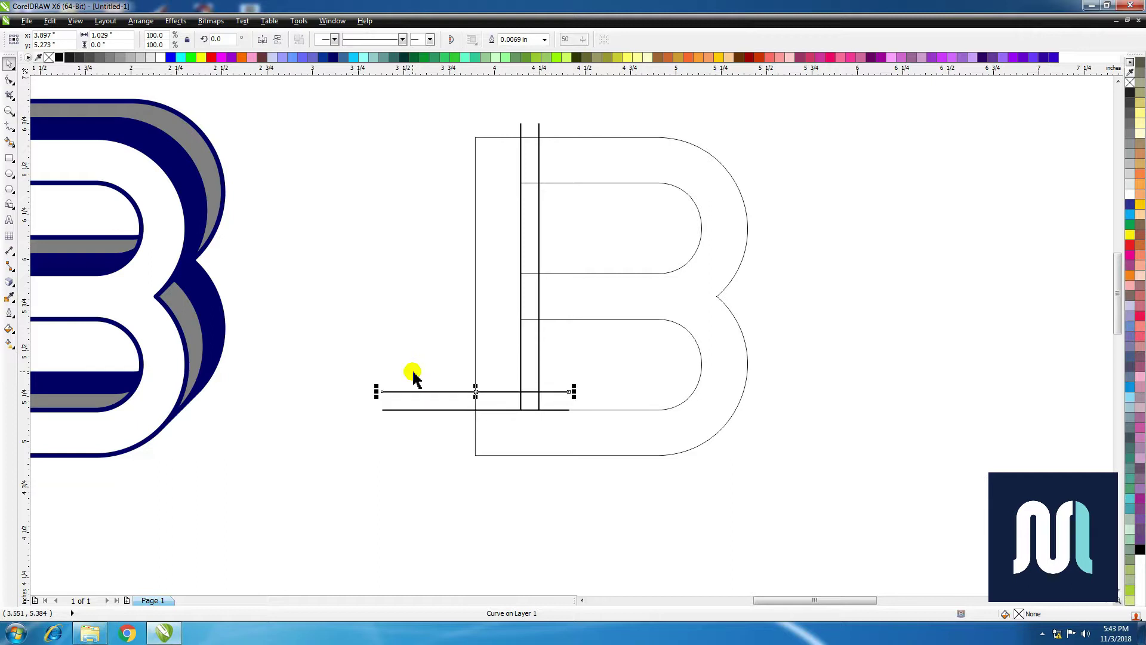
{"action": "left_click", "coordinate": [862, 299]}
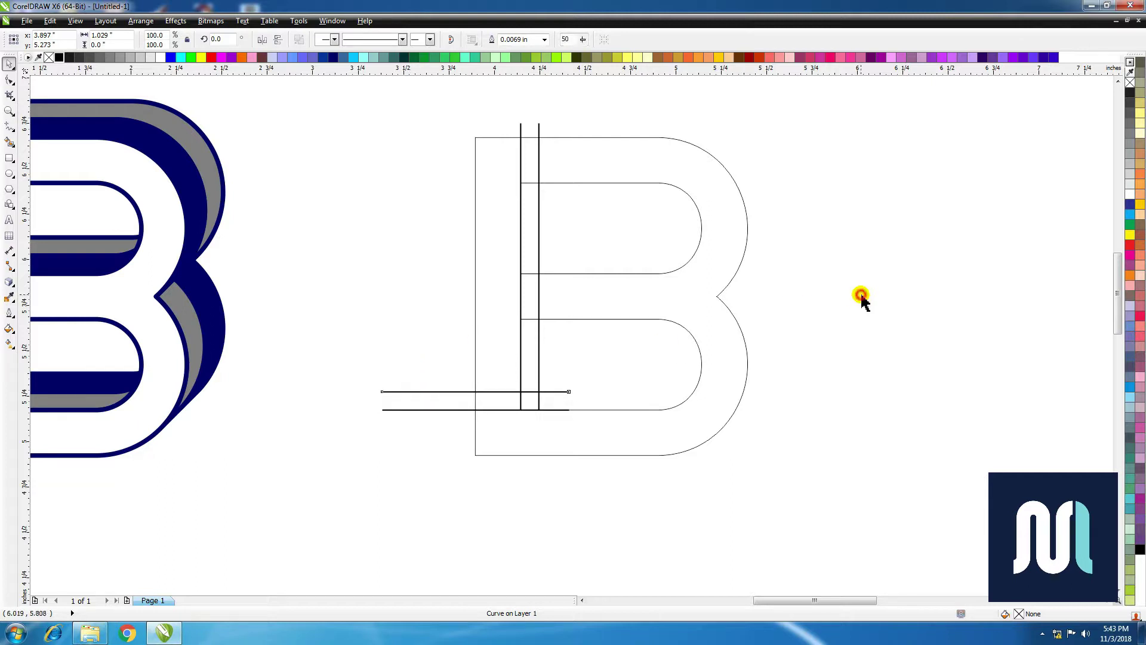
- Smart-fill the stem and the bowl section of the divided B with blue-gray, and move the filled pieces right of the outline
{"action": "left_click", "coordinate": [9, 142]}
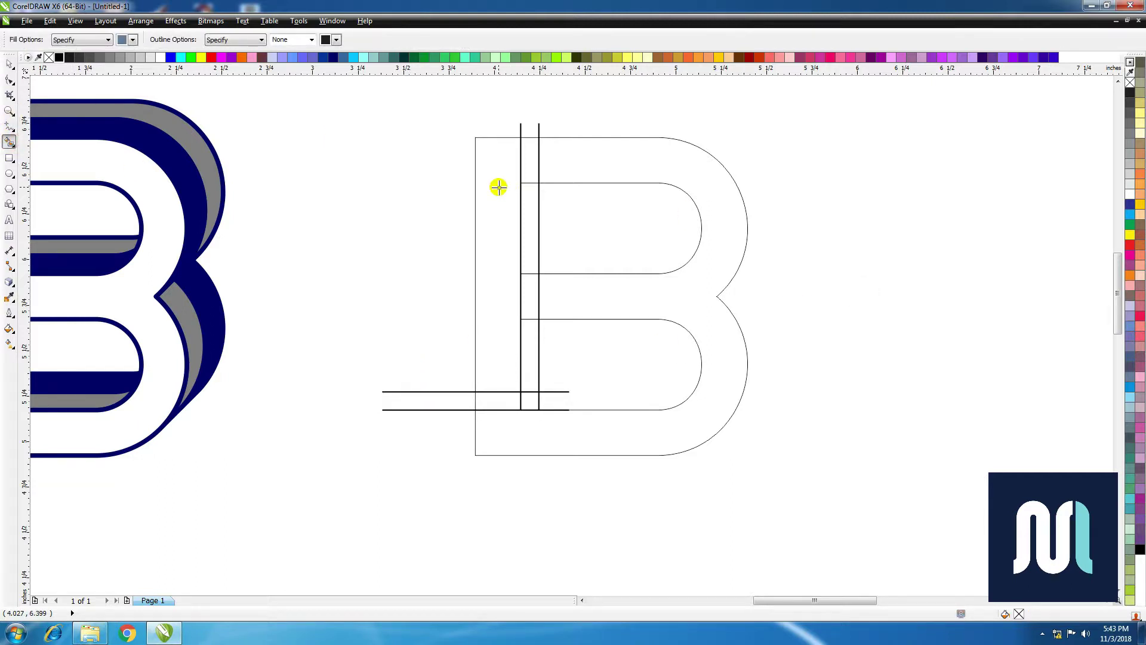
{"action": "left_click", "coordinate": [499, 187]}
{"action": "left_click", "coordinate": [692, 168]}
{"action": "key", "text": "space"}
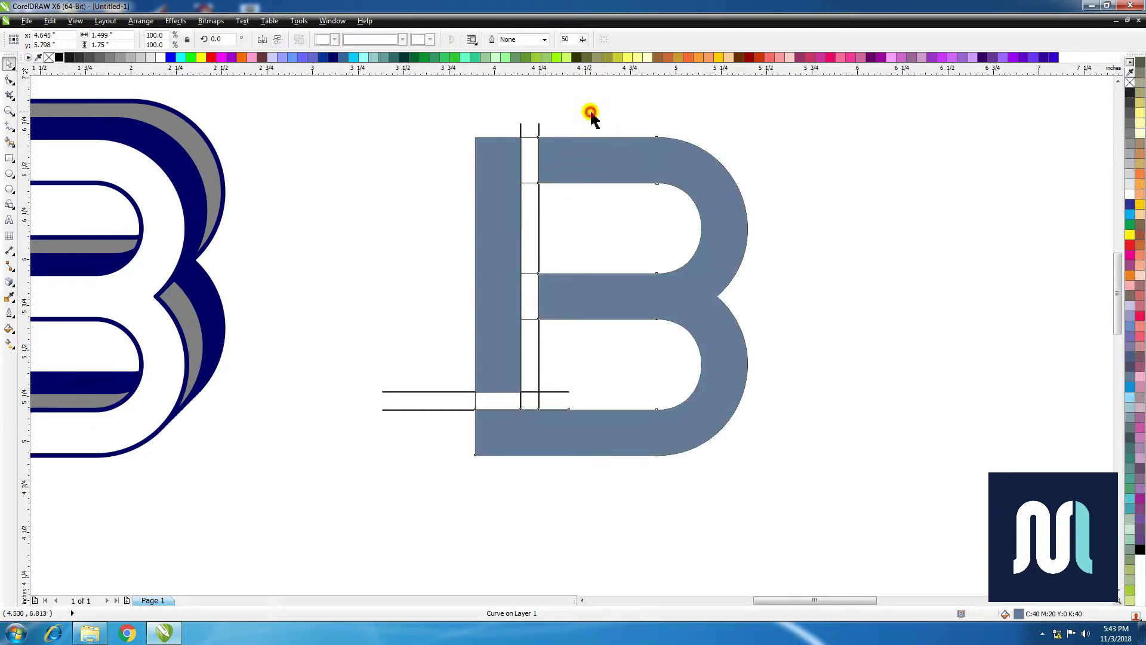
{"action": "left_click", "coordinate": [494, 159]}
{"action": "left_click", "coordinate": [486, 149], "text": "shift"}
{"action": "left_click_drag", "start_coordinate": [486, 149], "coordinate": [868, 180]}
- Delete the thin B outline together with the four dividing lines
{"action": "left_click_drag", "start_coordinate": [312, 107], "coordinate": [772, 478]}
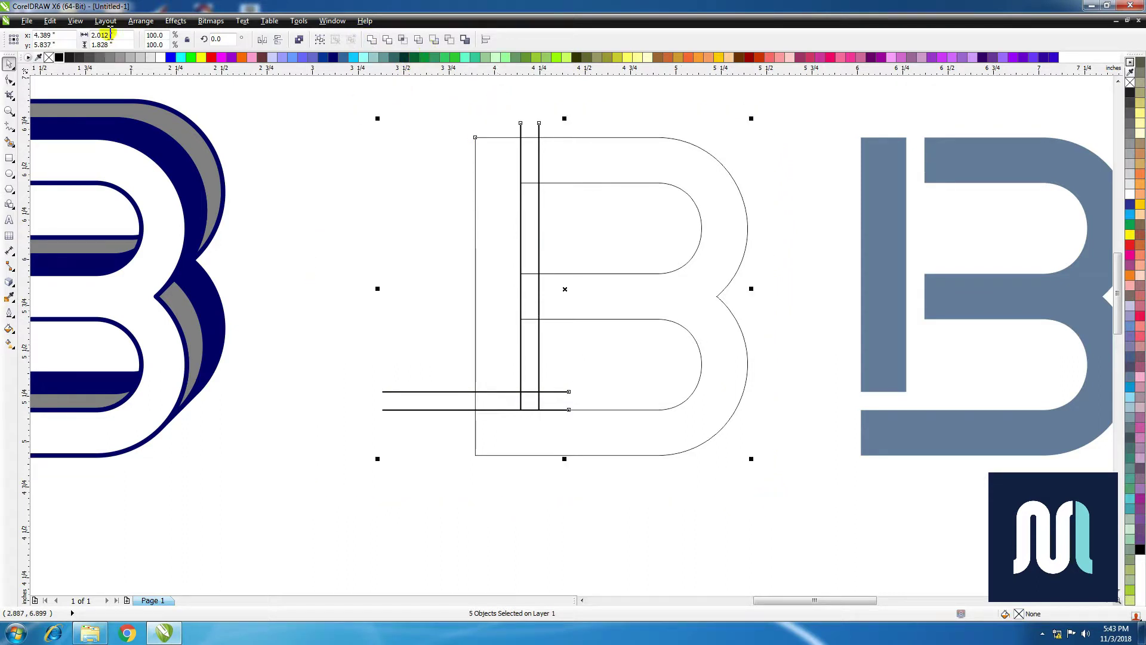
{"action": "left_click", "coordinate": [50, 22]}
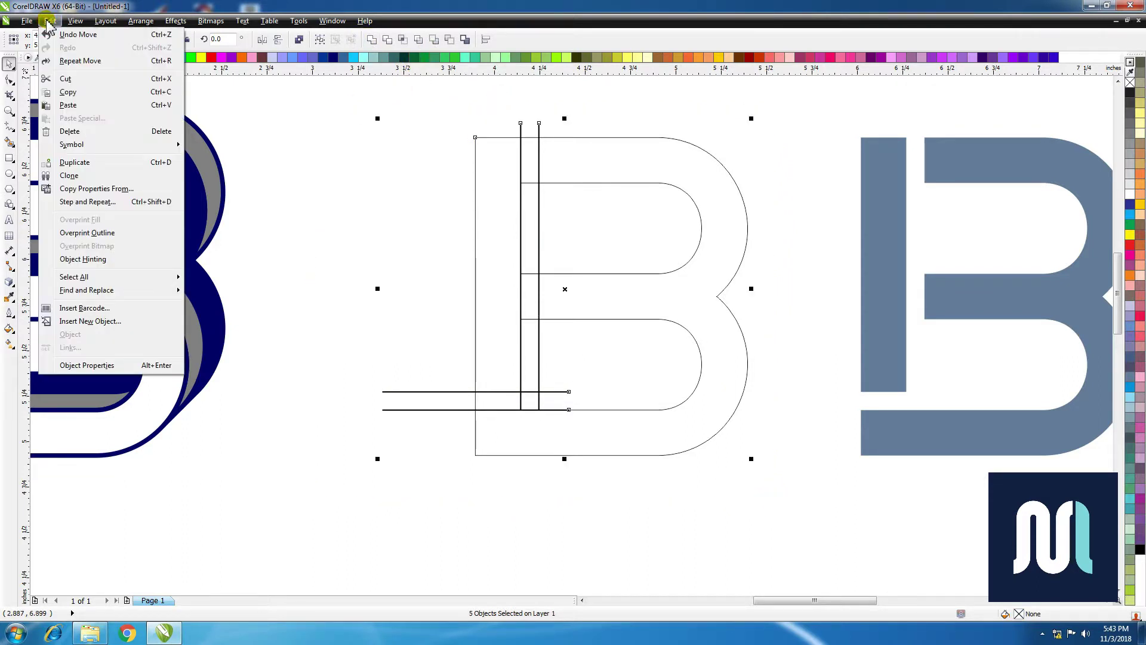
{"action": "left_click", "coordinate": [126, 132]}
- Combine the stem and bowl pieces into one curve and move it left into the cleared area beside the 3D B
{"action": "left_click", "coordinate": [957, 166]}
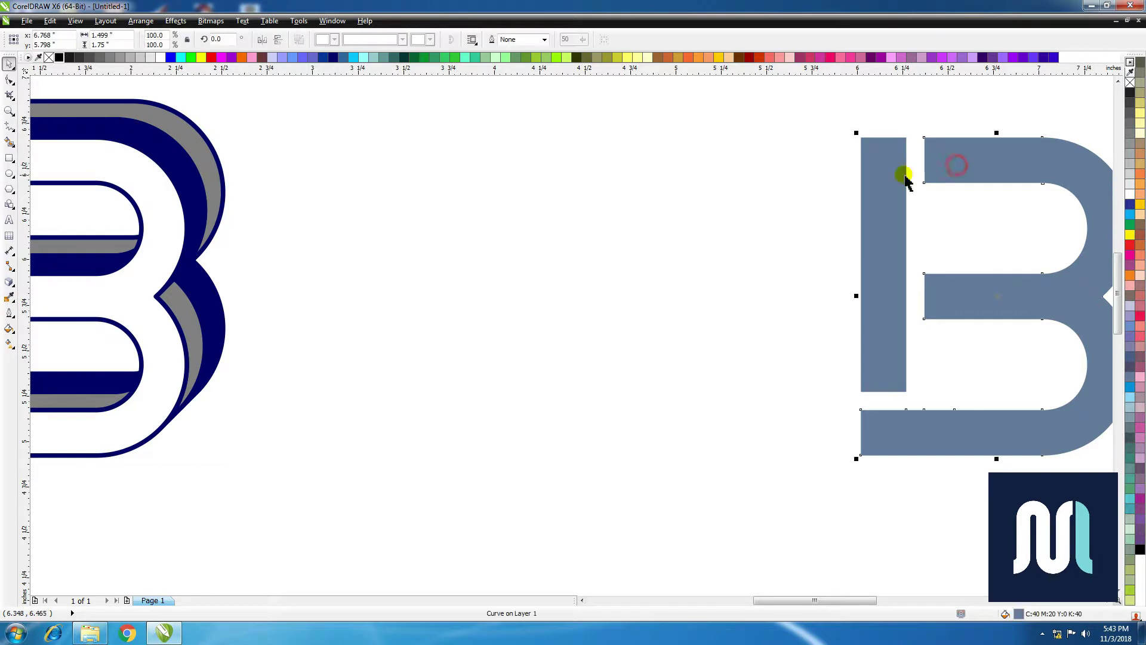
{"action": "left_click_drag", "start_coordinate": [952, 153], "coordinate": [796, 164]}
{"action": "key", "text": "ctrl+z"}
{"action": "left_click", "coordinate": [870, 154], "text": "shift"}
{"action": "left_click", "coordinate": [135, 22]}
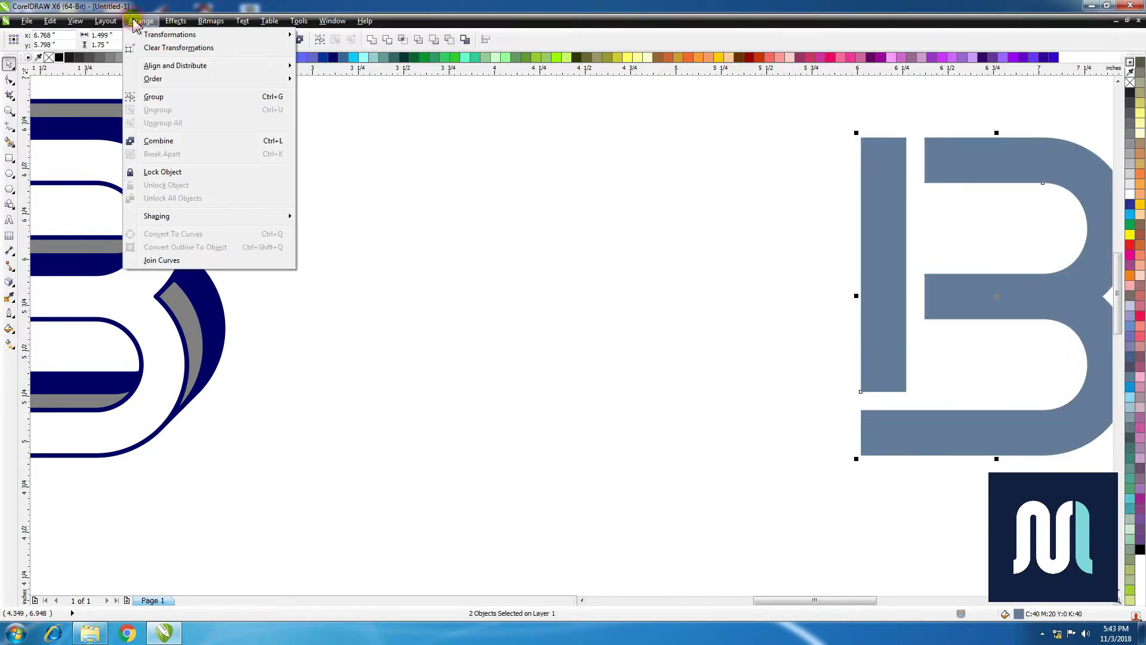
{"action": "left_click", "coordinate": [189, 140]}
{"action": "left_click_drag", "start_coordinate": [892, 162], "coordinate": [536, 158]}
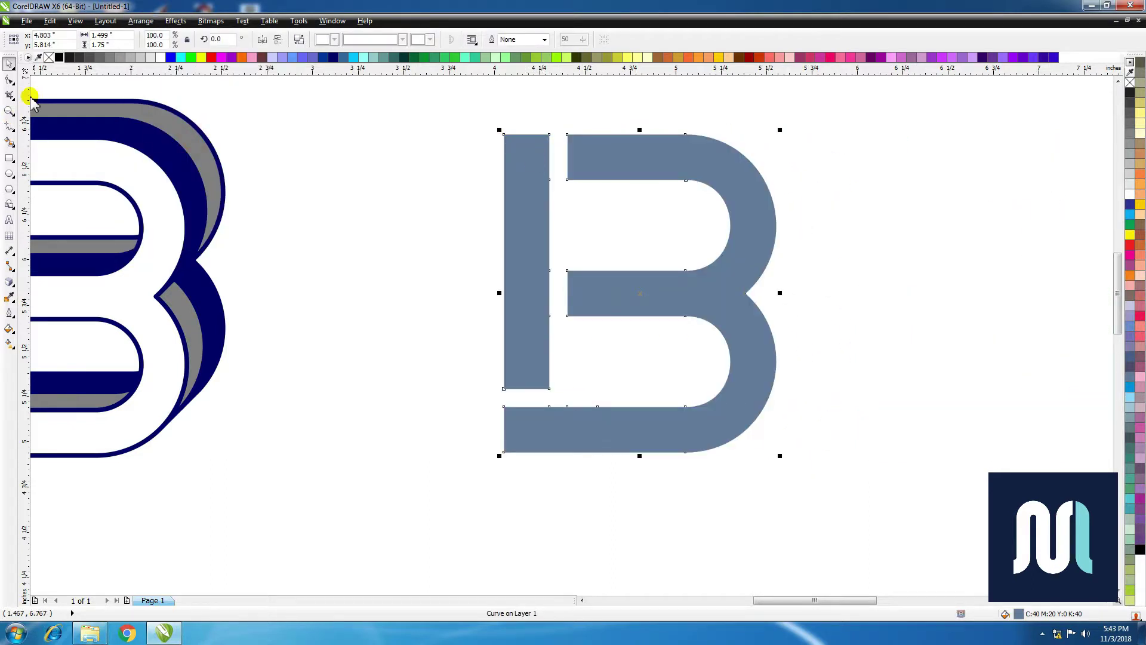
- Fill the combined B with black and change its interactive fill to a linear fountain fill
{"action": "left_click", "coordinate": [59, 60]}
{"action": "left_click", "coordinate": [10, 343]}
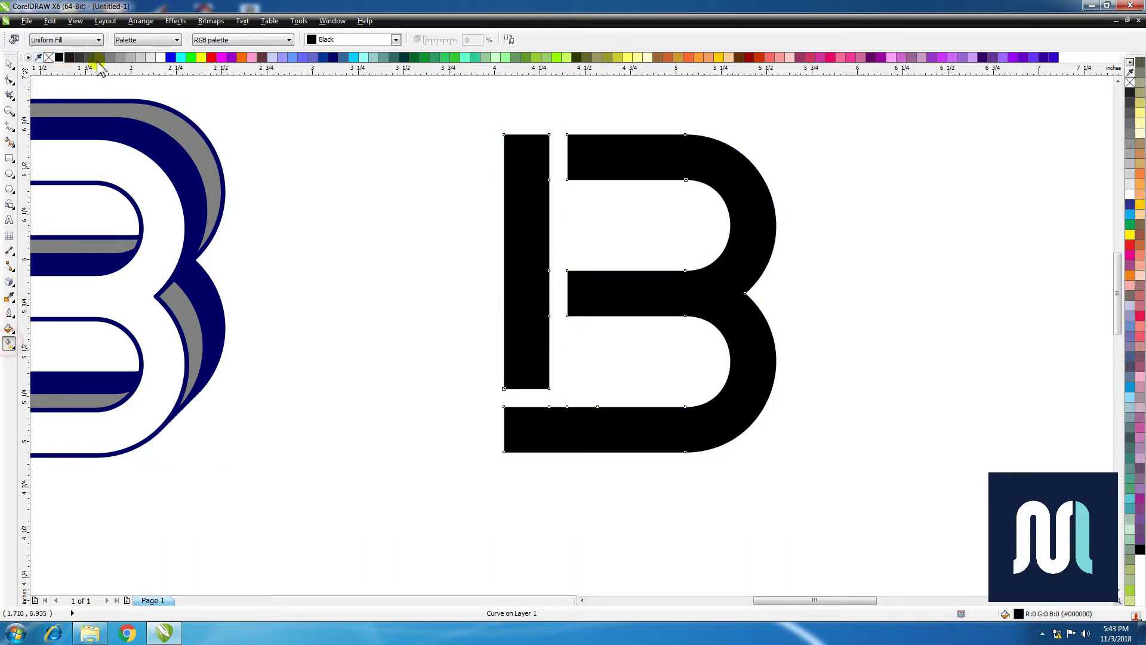
{"action": "left_click", "coordinate": [82, 39]}
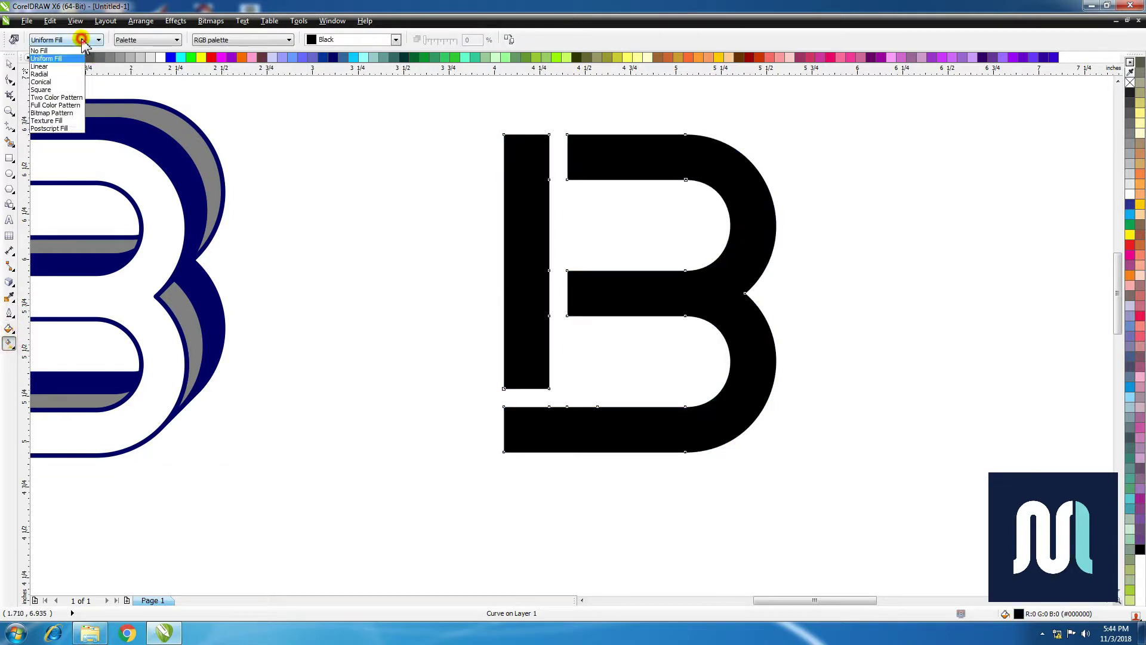
{"action": "left_click", "coordinate": [54, 67]}
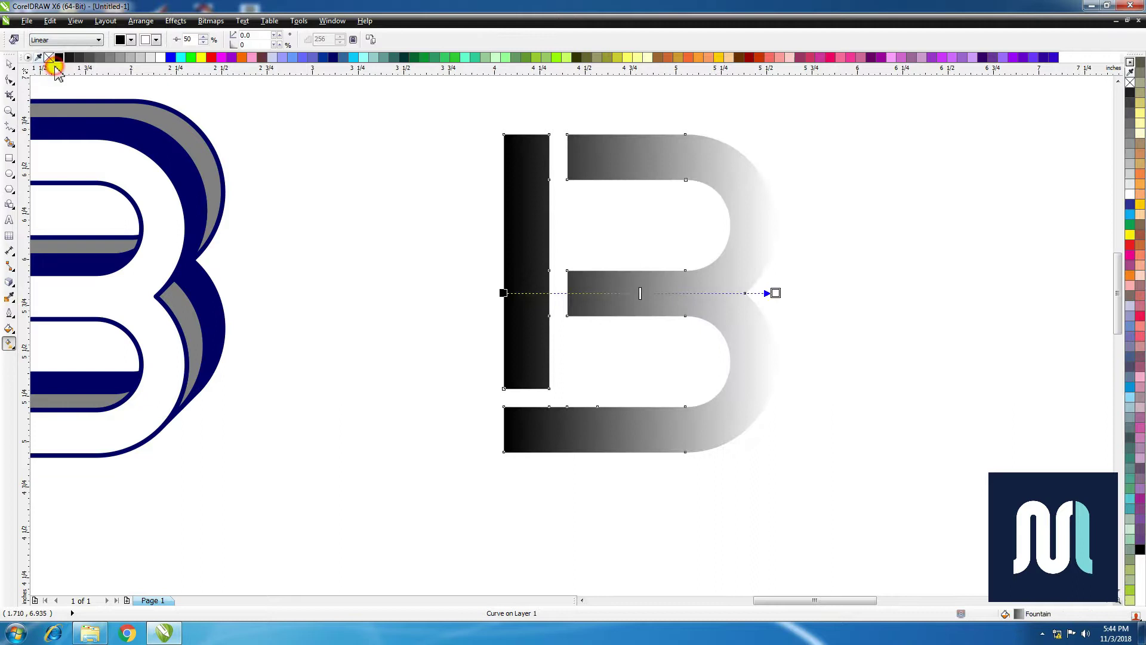
- Set the gradient's end color to gray #808080 and run it vertically from the B's top edge down to its bottom edge
{"action": "left_click", "coordinate": [157, 40]}
{"action": "left_click", "coordinate": [146, 130]}
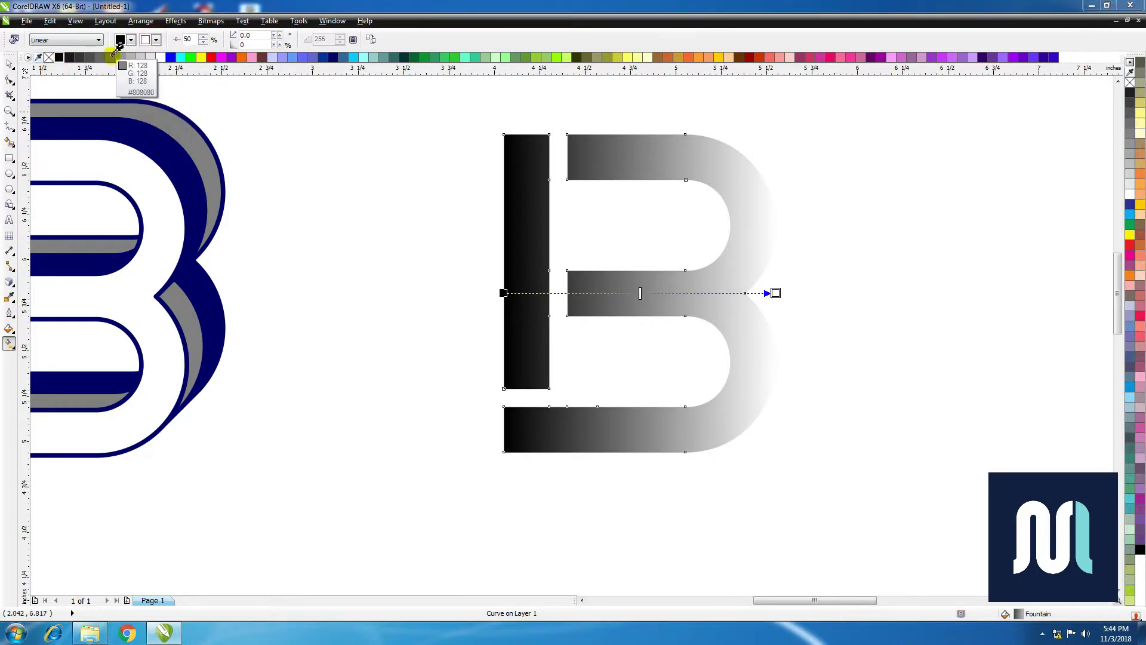
{"action": "left_click", "coordinate": [109, 56]}
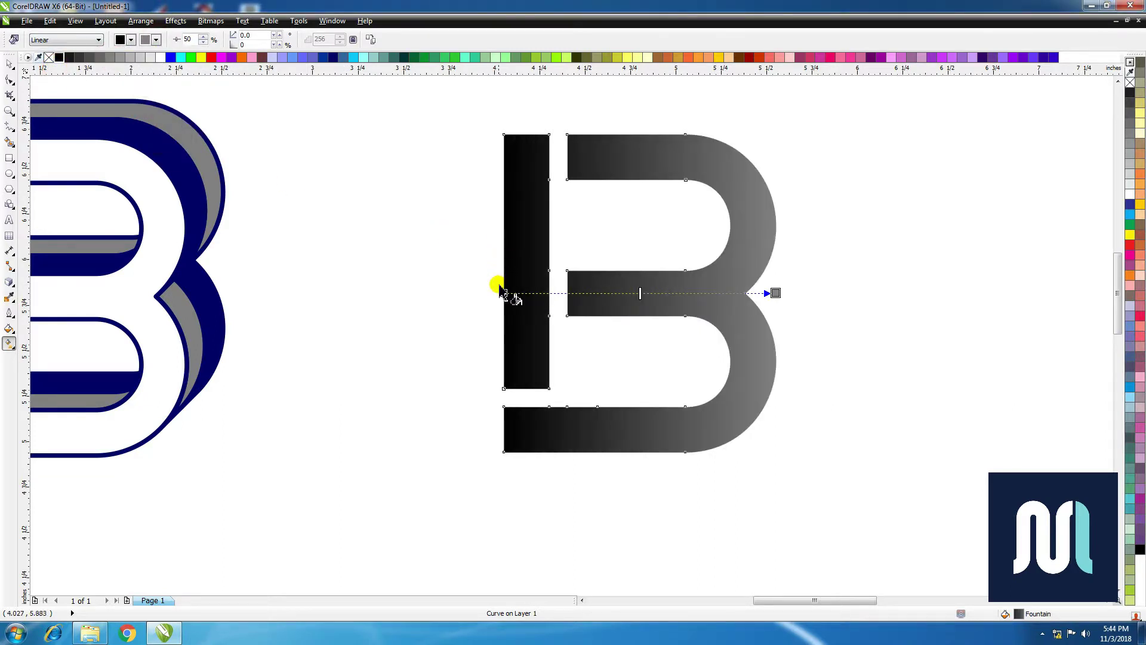
{"action": "left_click_drag", "start_coordinate": [503, 293], "coordinate": [634, 134]}
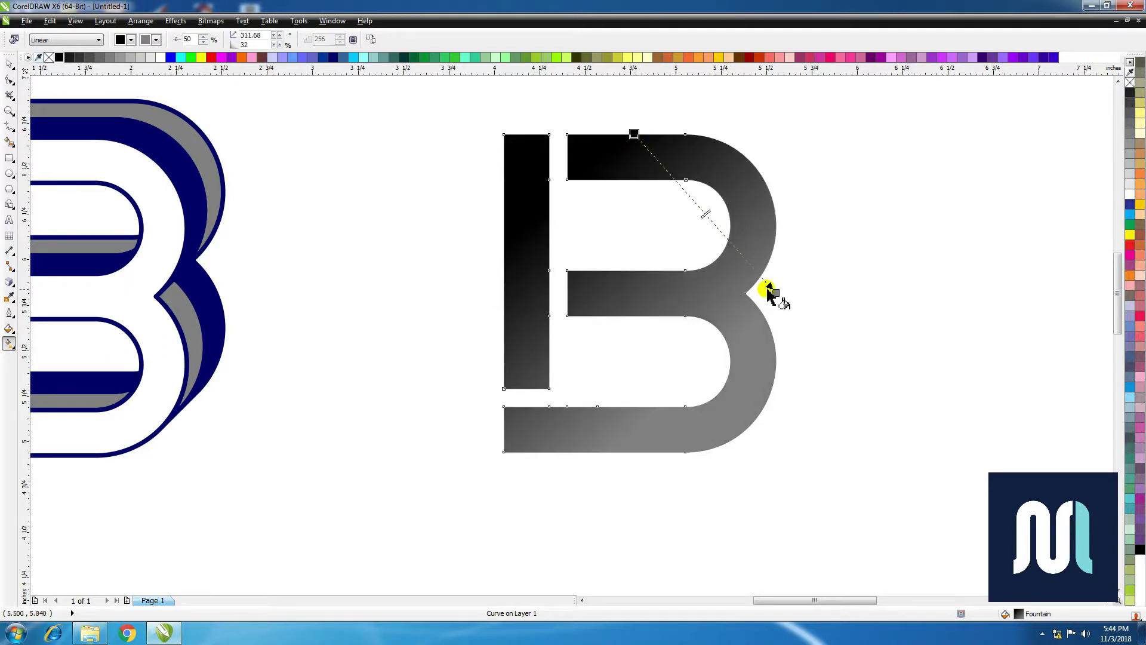
{"action": "left_click_drag", "start_coordinate": [774, 290], "coordinate": [634, 453]}
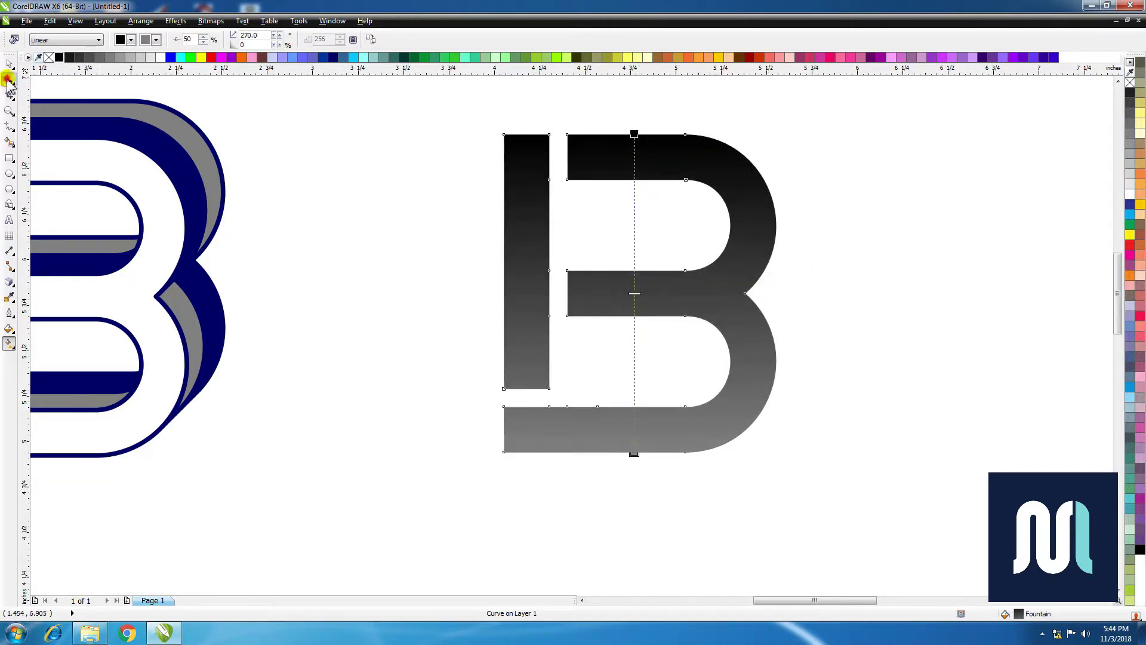
- Delete the three redundant nodes along the upper edge of the B's bottom bar
{"action": "left_click", "coordinate": [9, 79]}
{"action": "left_click_drag", "start_coordinate": [530, 392], "coordinate": [621, 411]}
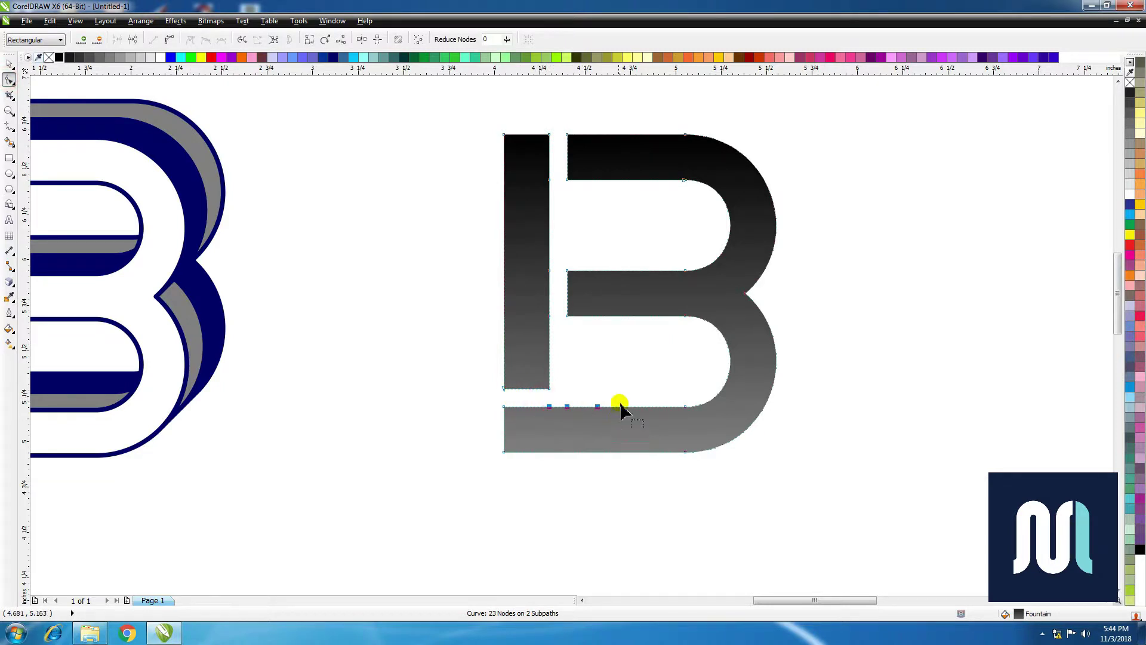
{"action": "key", "text": "Delete"}
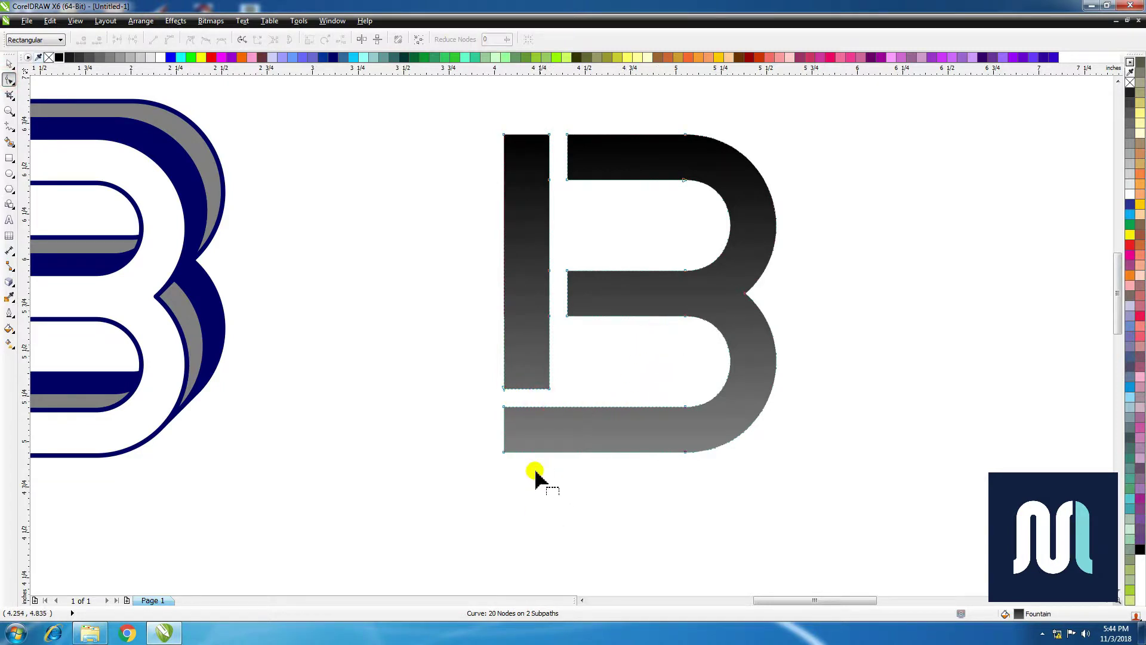
{"action": "left_click_drag", "start_coordinate": [535, 477], "coordinate": [630, 412]}
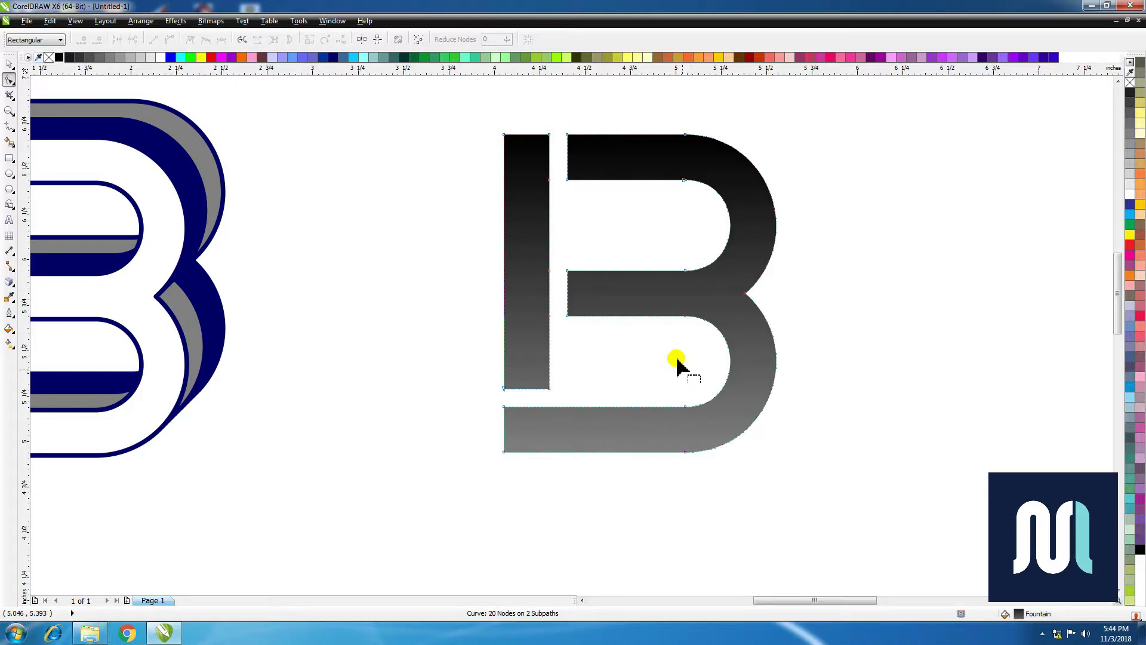
- Delete the redundant nodes along the right edge of the B's stem and deselect the shape
{"action": "left_click_drag", "start_coordinate": [534, 248], "coordinate": [555, 342]}
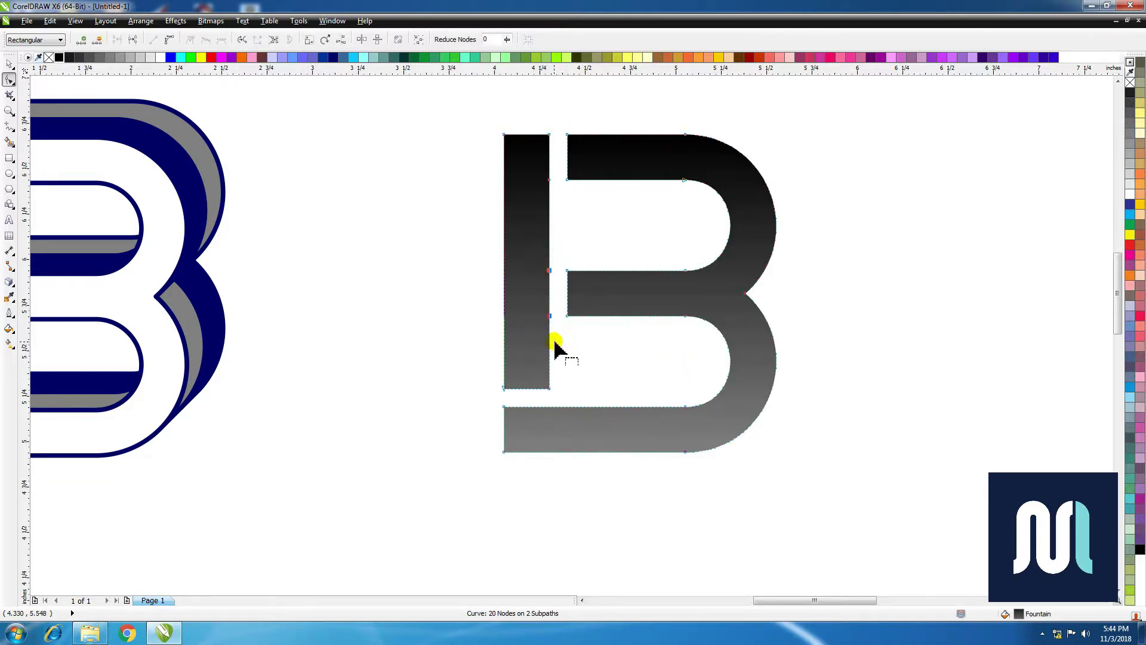
{"action": "key", "text": "Delete"}
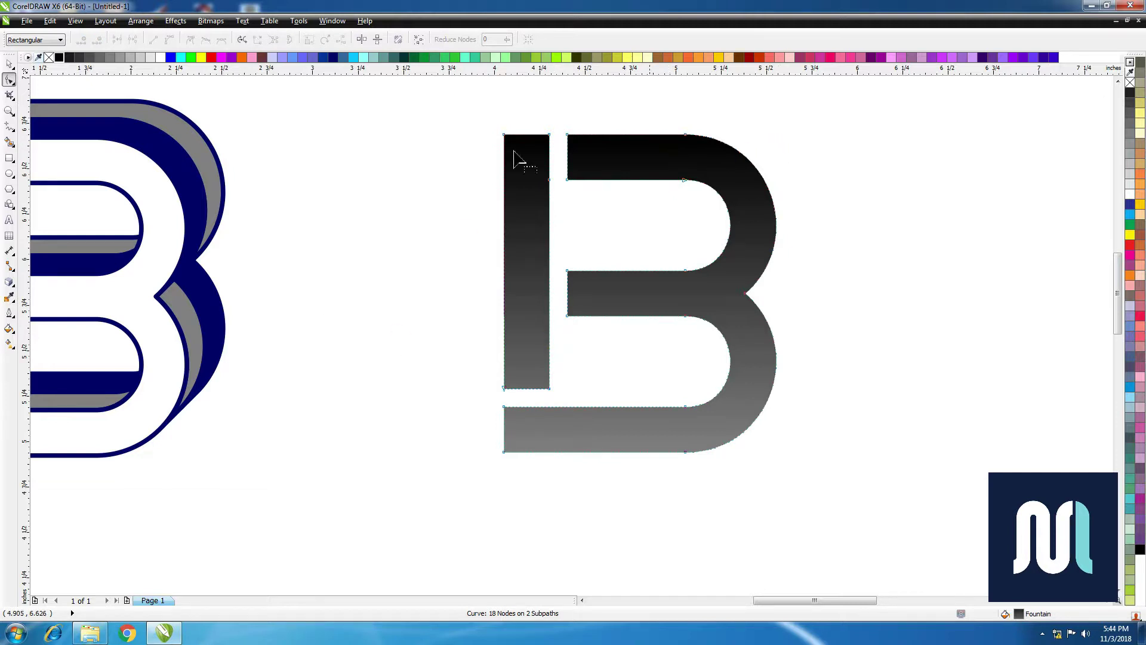
{"action": "left_click_drag", "start_coordinate": [528, 162], "coordinate": [563, 197]}
{"action": "key", "text": "Delete"}
{"action": "left_click_drag", "start_coordinate": [536, 151], "coordinate": [559, 364]}
{"action": "key", "text": "space"}
{"action": "left_click", "coordinate": [819, 188]}
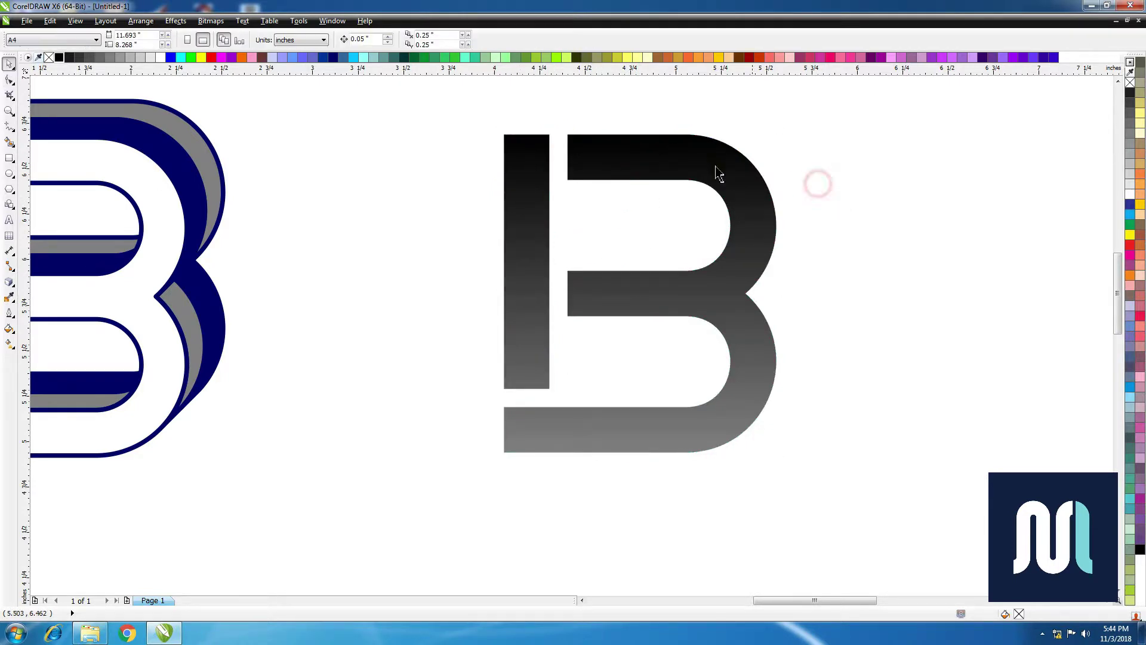
- Rotate the gradient B by 35 degrees and squash it vertically to a height of about 1.55 in
{"action": "left_click", "coordinate": [703, 163]}
{"action": "left_click", "coordinate": [219, 40]}
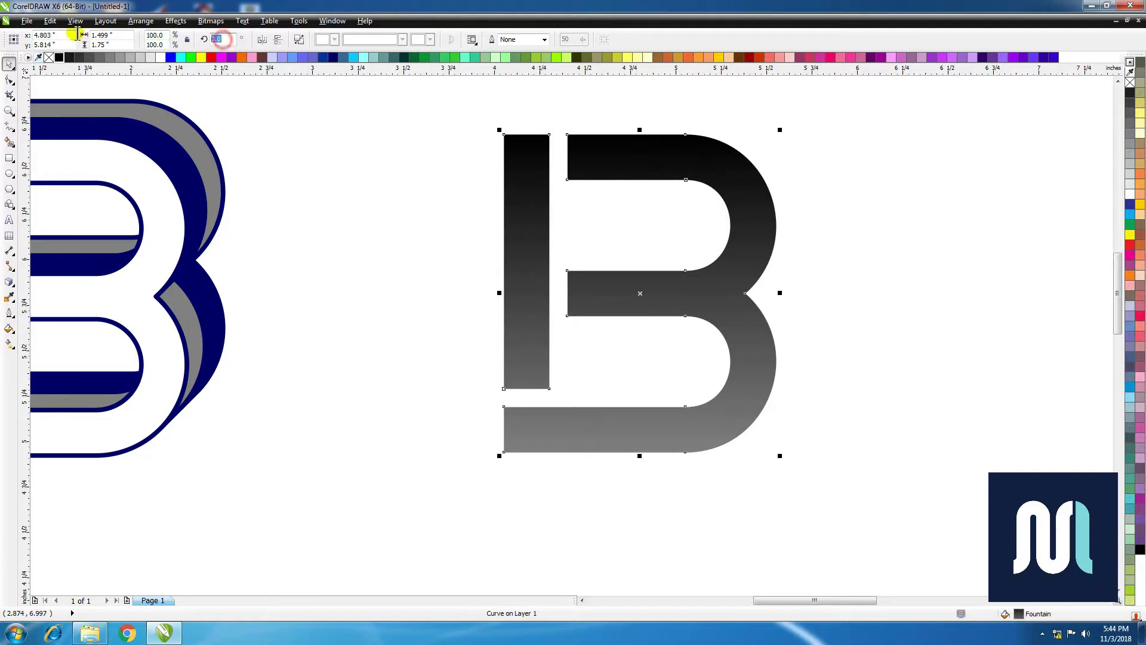
{"action": "type", "text": "35"}
{"action": "key", "text": "Return"}
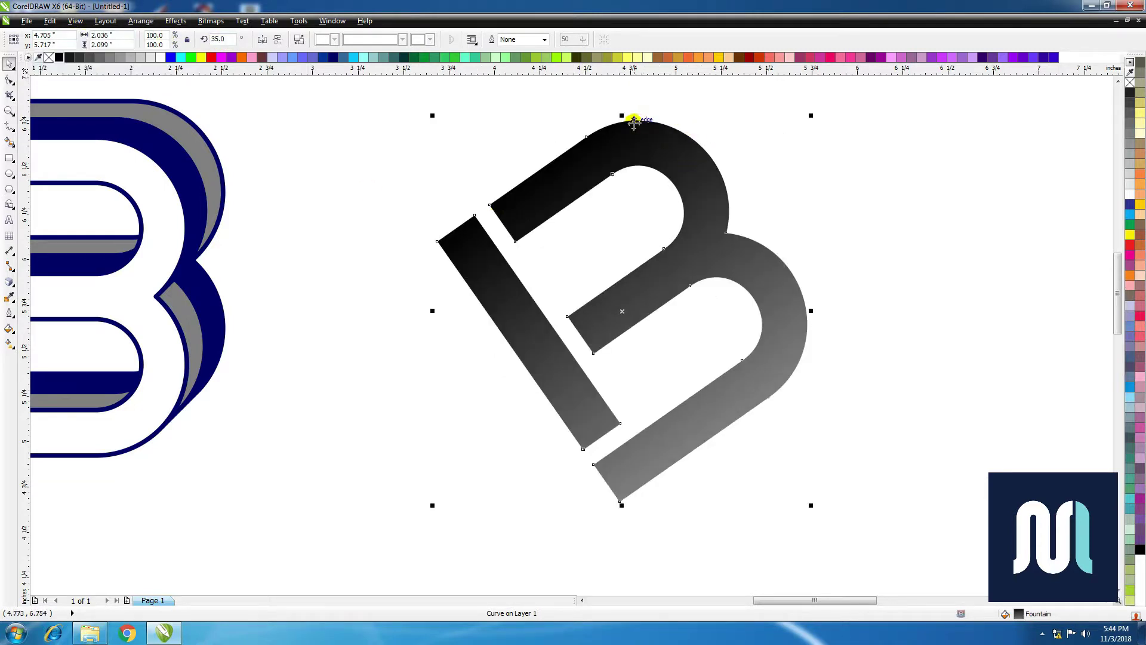
{"action": "left_click_drag", "start_coordinate": [622, 115], "coordinate": [628, 167]}
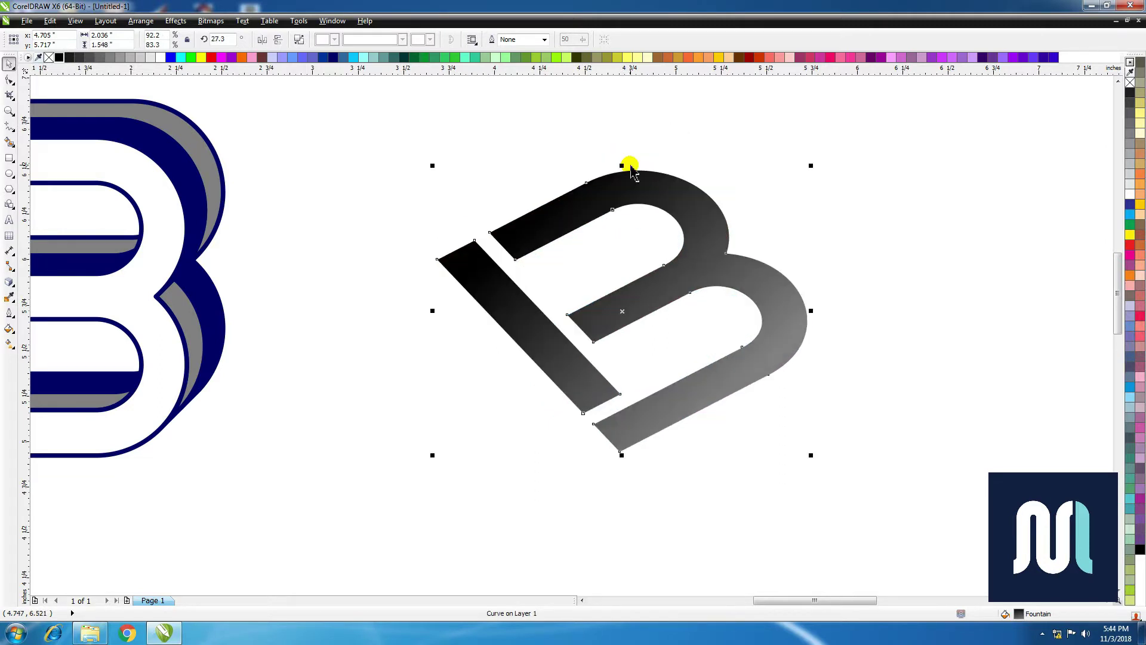
- Copy the tilted B to the clipboard and deselect it
{"action": "left_click", "coordinate": [50, 22]}
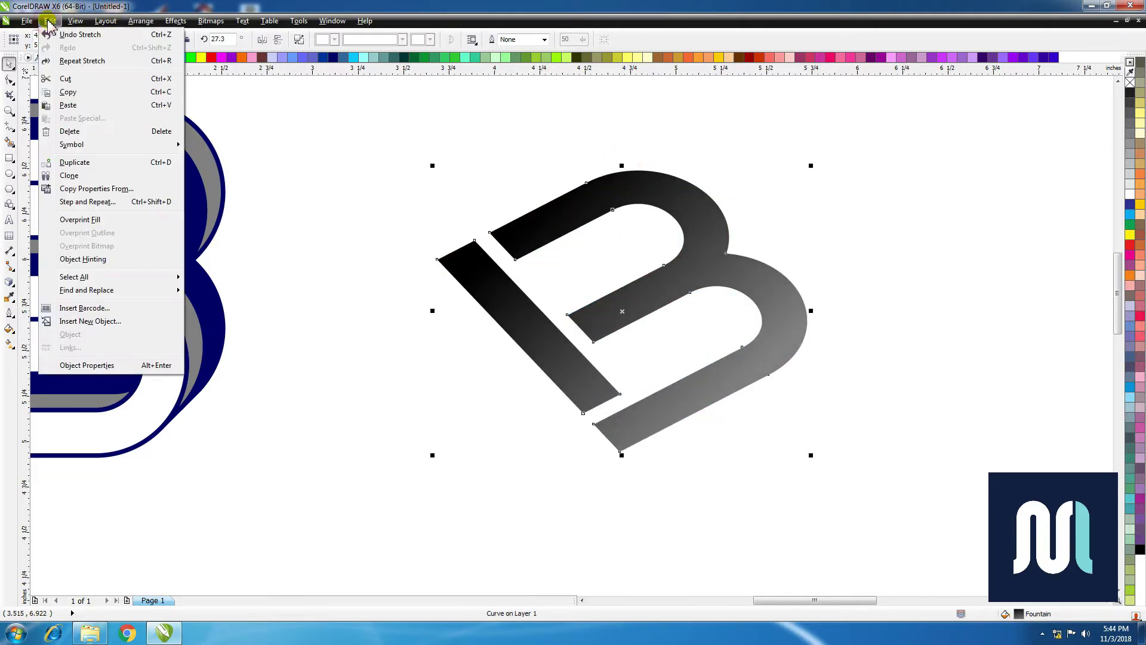
{"action": "left_click", "coordinate": [84, 93]}
{"action": "left_click", "coordinate": [394, 171]}
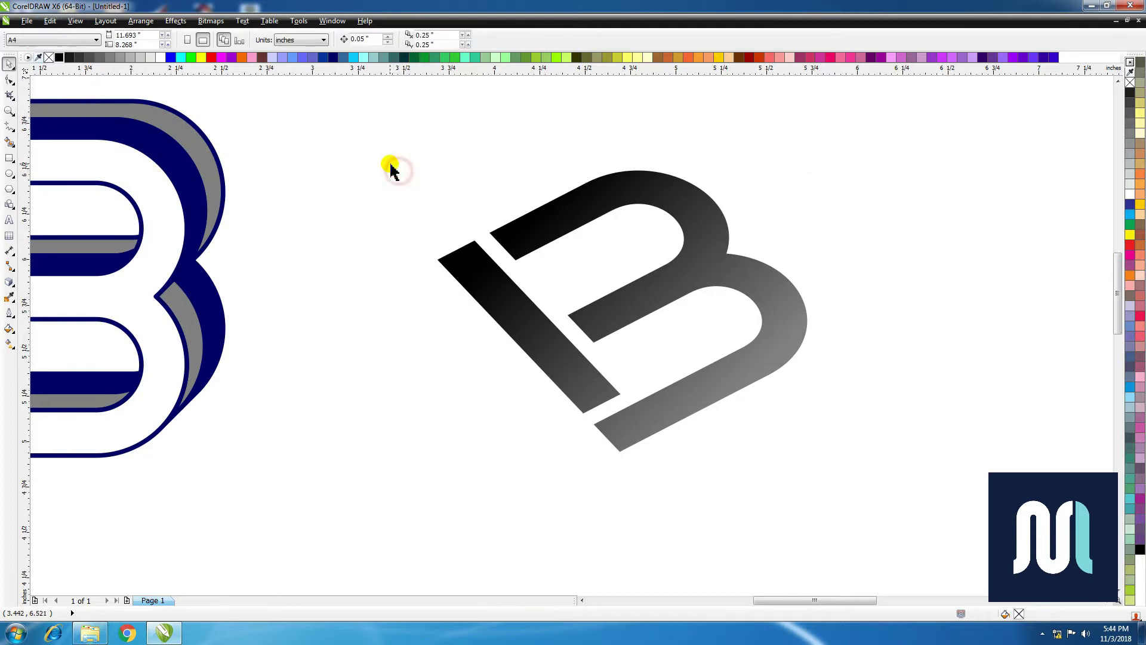
- Extrude the tilted B straight downward by about 0.176 in and choose a parallel extrusion type
{"action": "left_click", "coordinate": [607, 326]}
{"action": "left_click", "coordinate": [9, 283]}
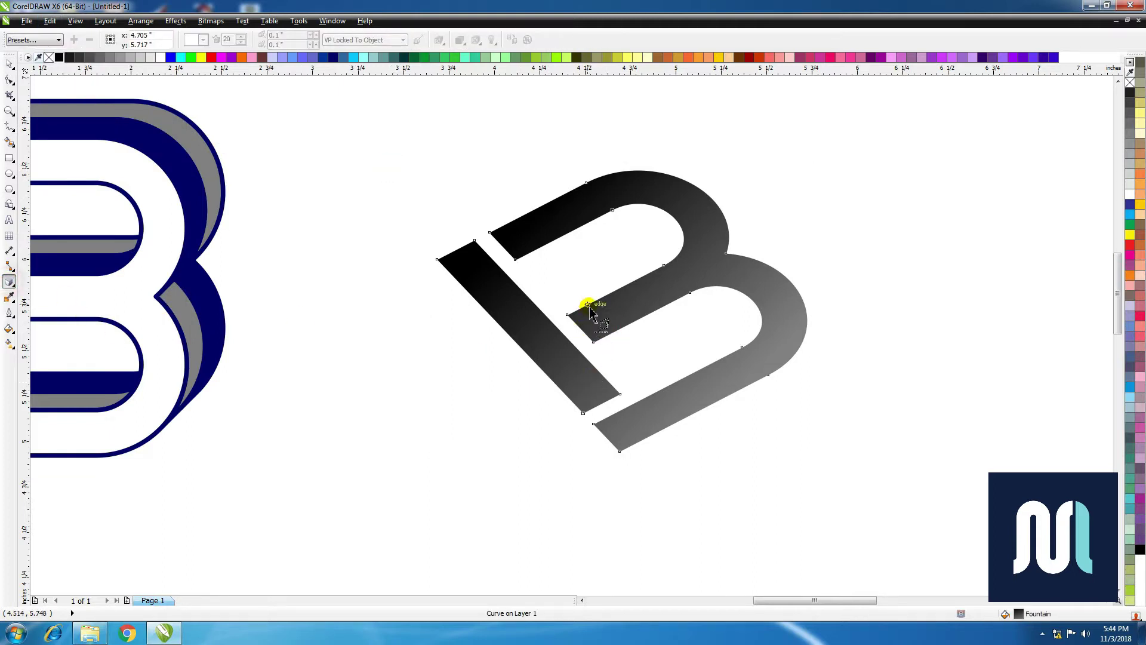
{"action": "left_click_drag", "start_coordinate": [600, 321], "coordinate": [621, 342]}
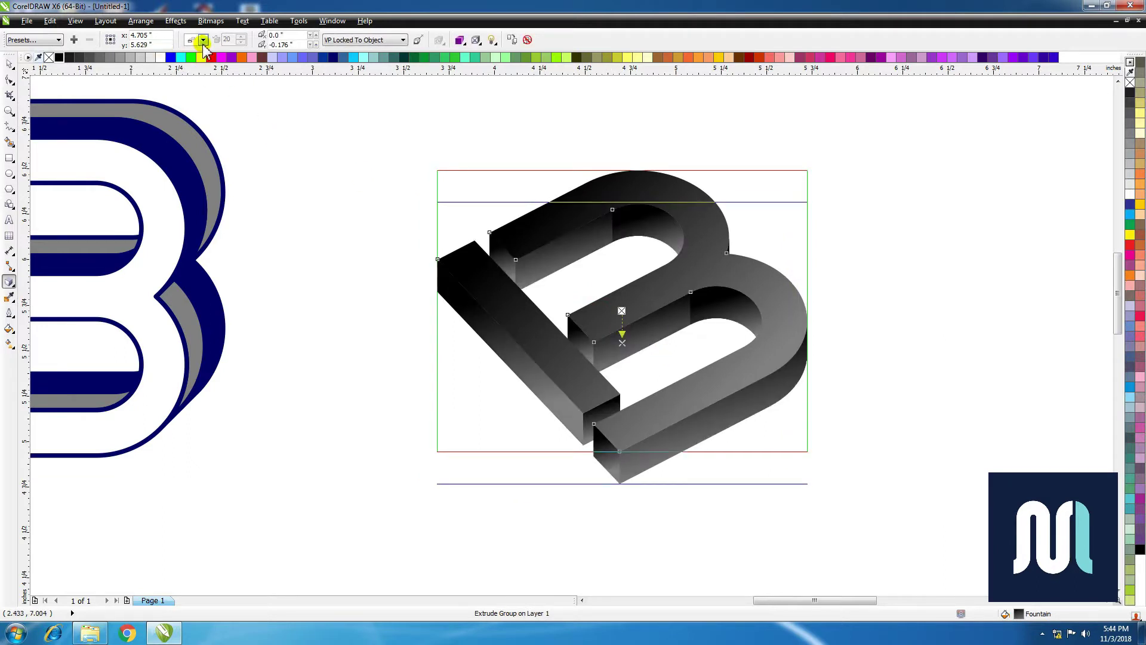
{"action": "left_click", "coordinate": [203, 40]}
{"action": "left_click", "coordinate": [214, 75]}
{"action": "left_click", "coordinate": [627, 382]}
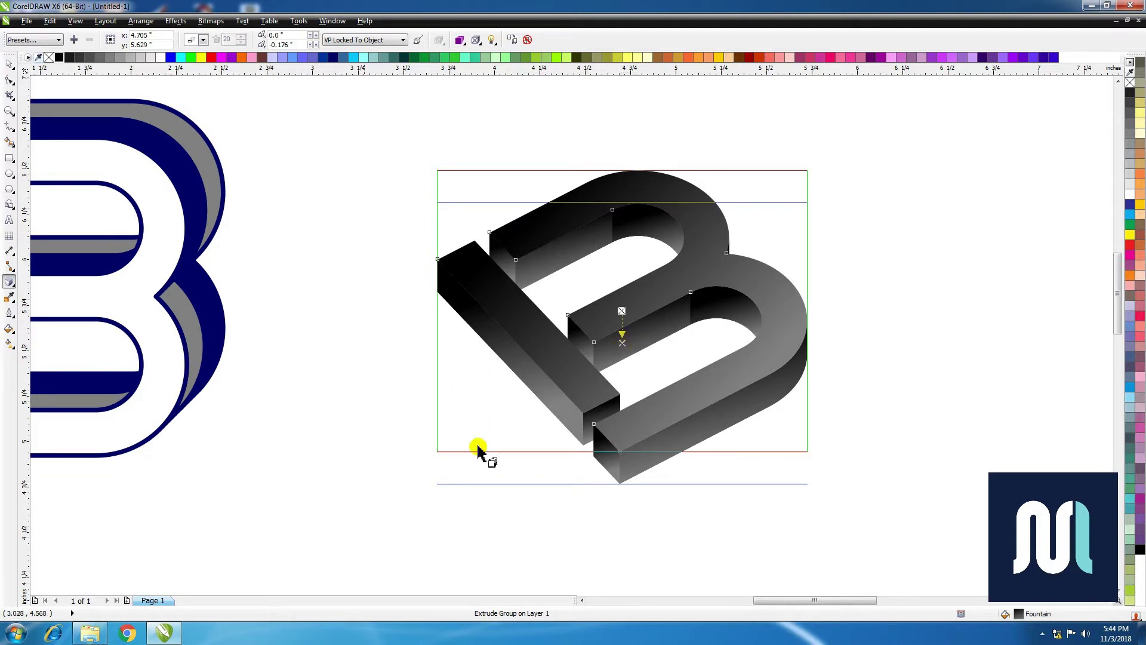
- Set the extrusion's vertical vanishing point offset to -0.15 in
{"action": "left_click", "coordinate": [647, 251]}
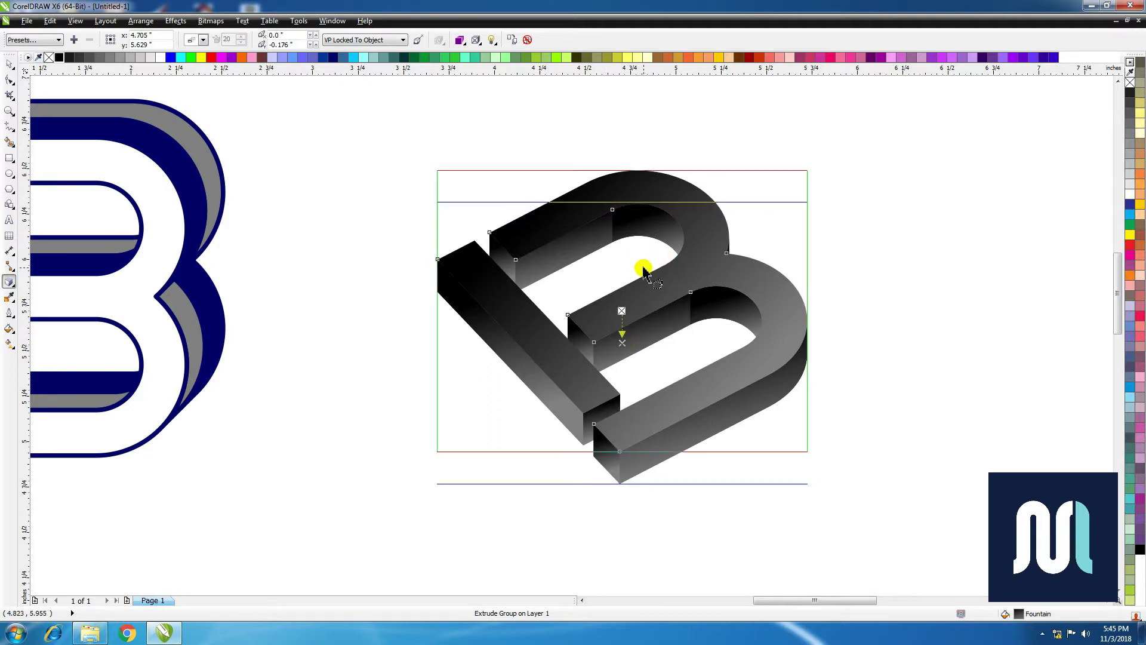
{"action": "left_click", "coordinate": [298, 45]}
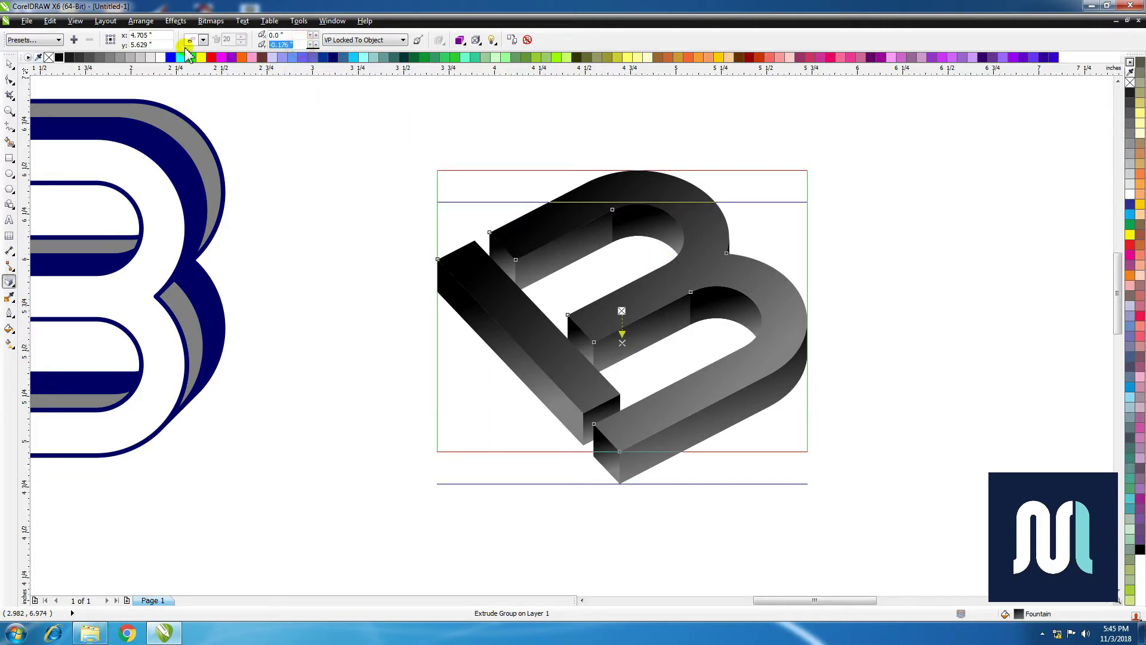
{"action": "type", "text": "-.15"}
{"action": "left_click", "coordinate": [186, 50]}
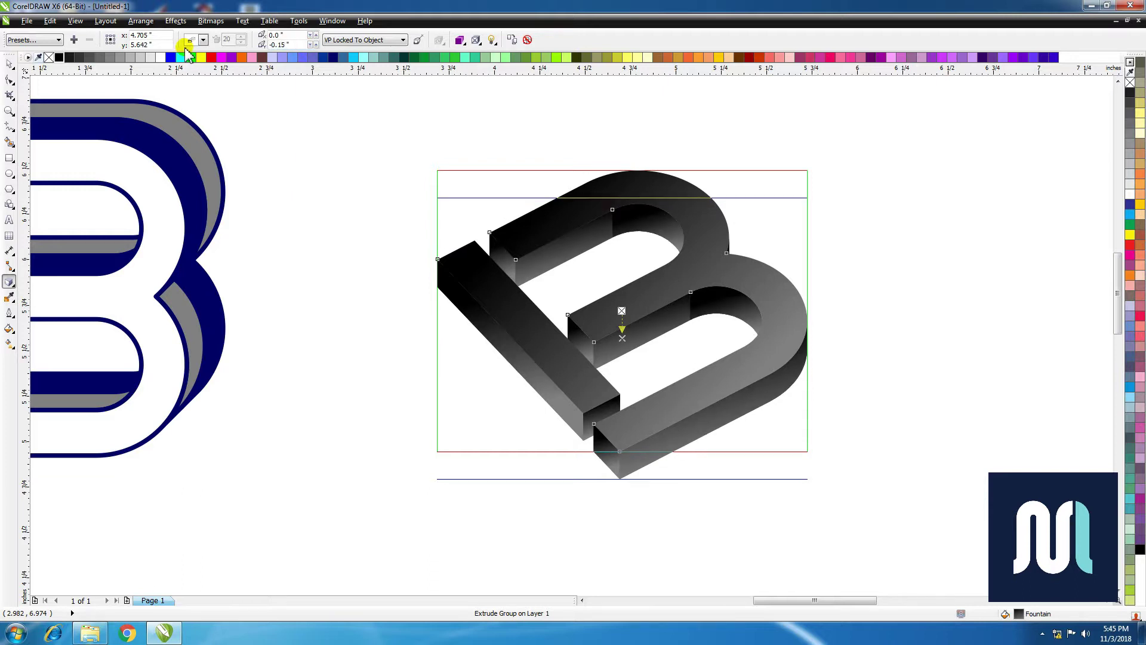
- Break the extrude group apart and ungroup all of its side faces
{"action": "left_click", "coordinate": [141, 20]}
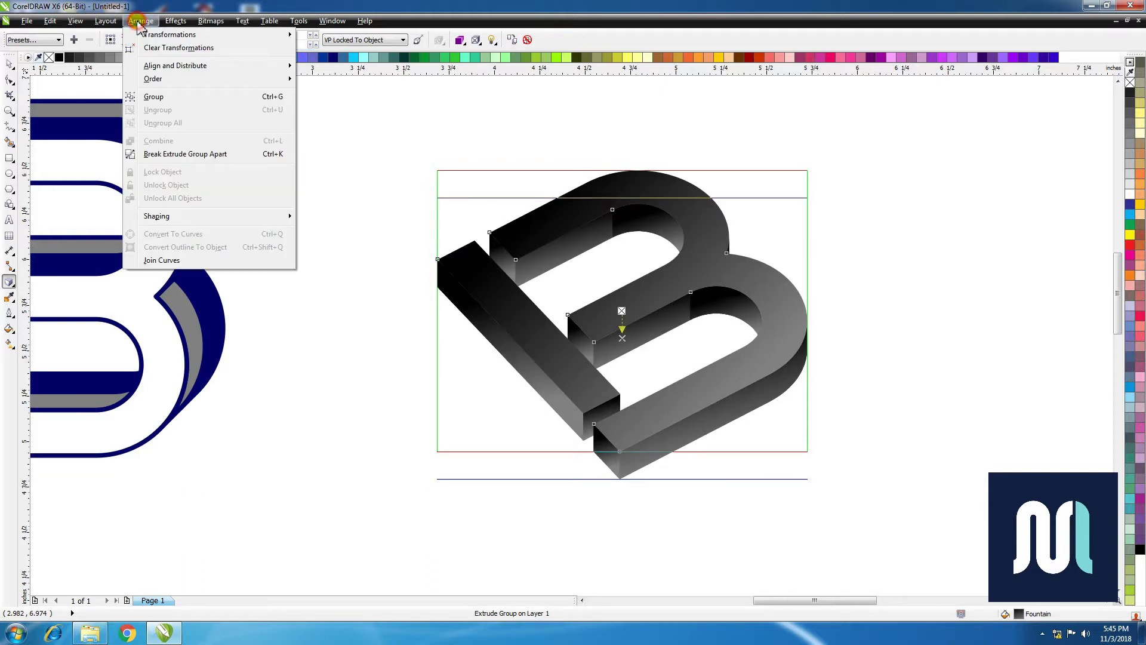
{"action": "left_click", "coordinate": [216, 154]}
{"action": "key", "text": "space"}
{"action": "left_click", "coordinate": [744, 215]}
{"action": "left_click", "coordinate": [606, 229]}
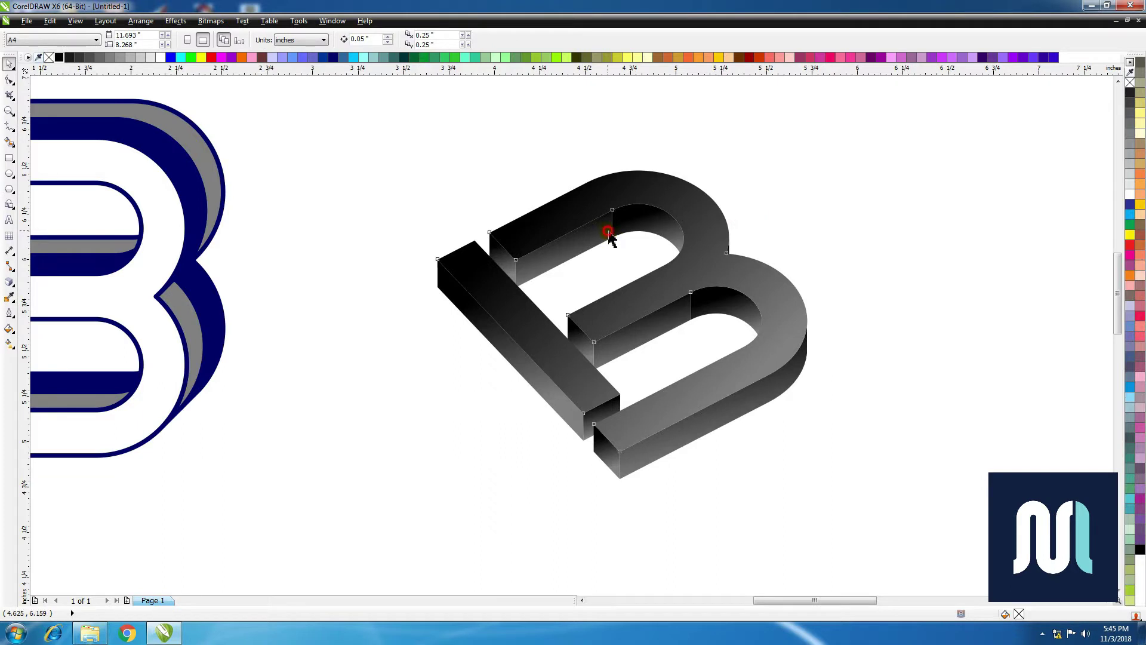
{"action": "left_click", "coordinate": [141, 21]}
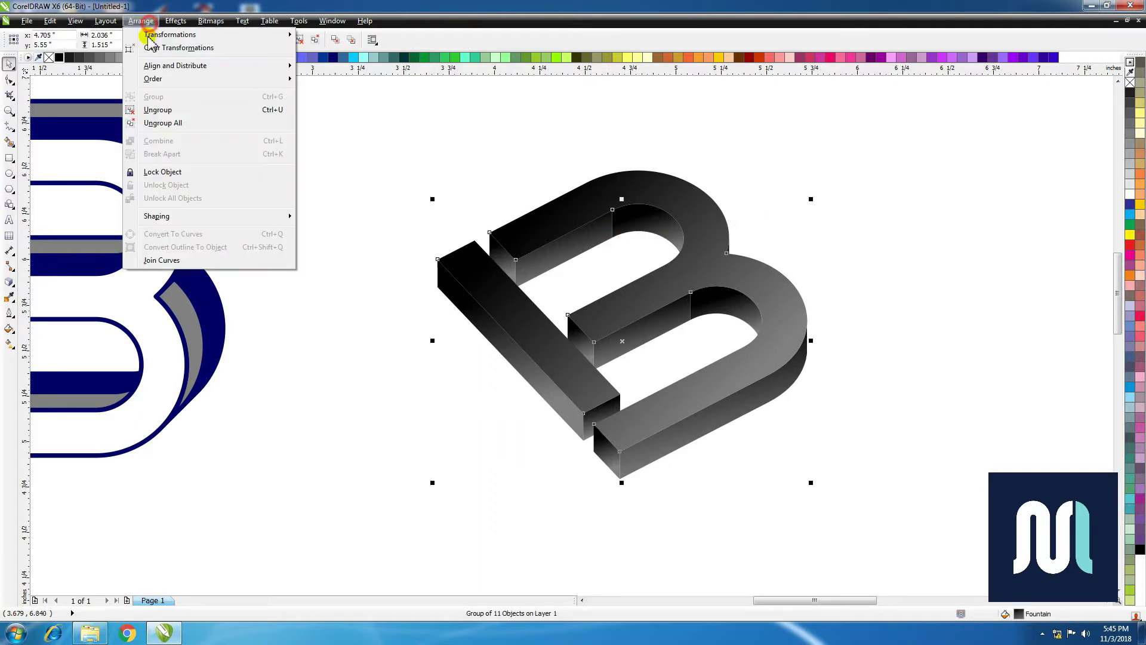
{"action": "left_click", "coordinate": [194, 120]}
- Weld the straight and curved inner side faces of the upper opening into one shape
{"action": "left_click", "coordinate": [750, 223]}
{"action": "left_click", "coordinate": [655, 223]}
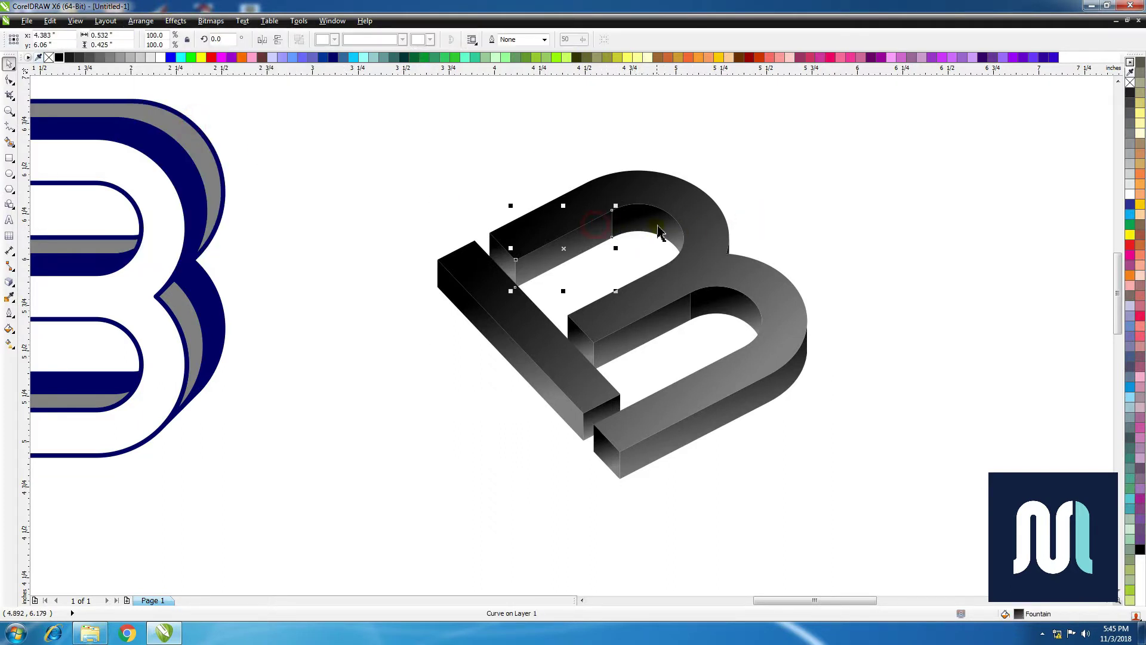
{"action": "left_click", "coordinate": [370, 41]}
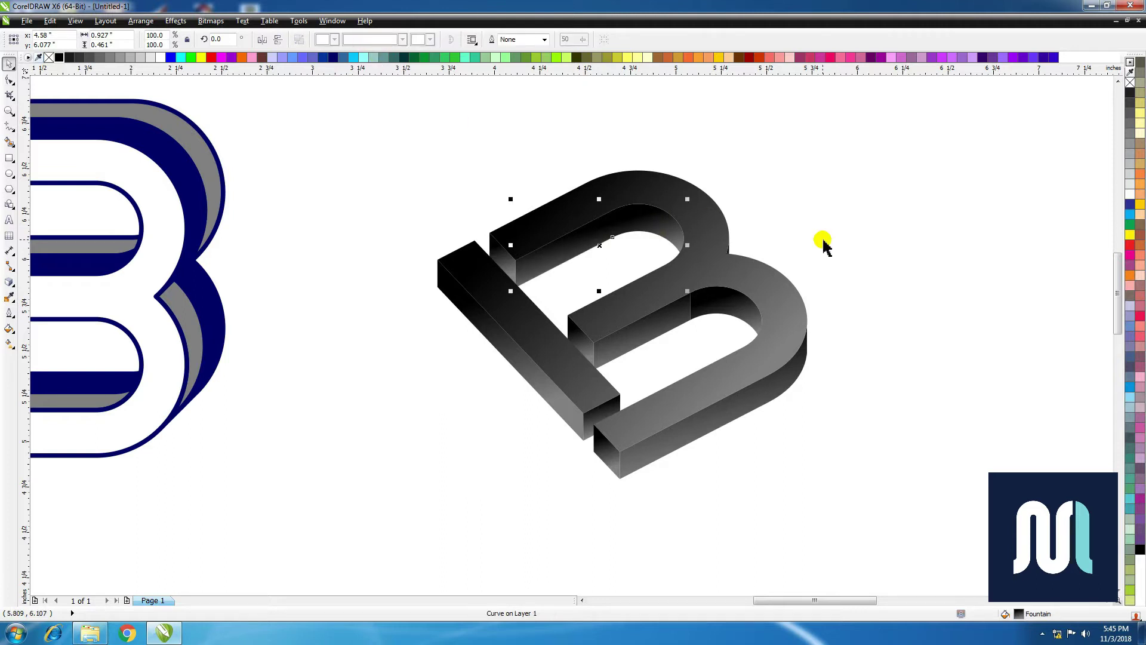
- Weld the straight and curved inner side faces of the tilted B's lower opening into one shape
{"action": "left_click", "coordinate": [821, 242]}
{"action": "left_click", "coordinate": [685, 308]}
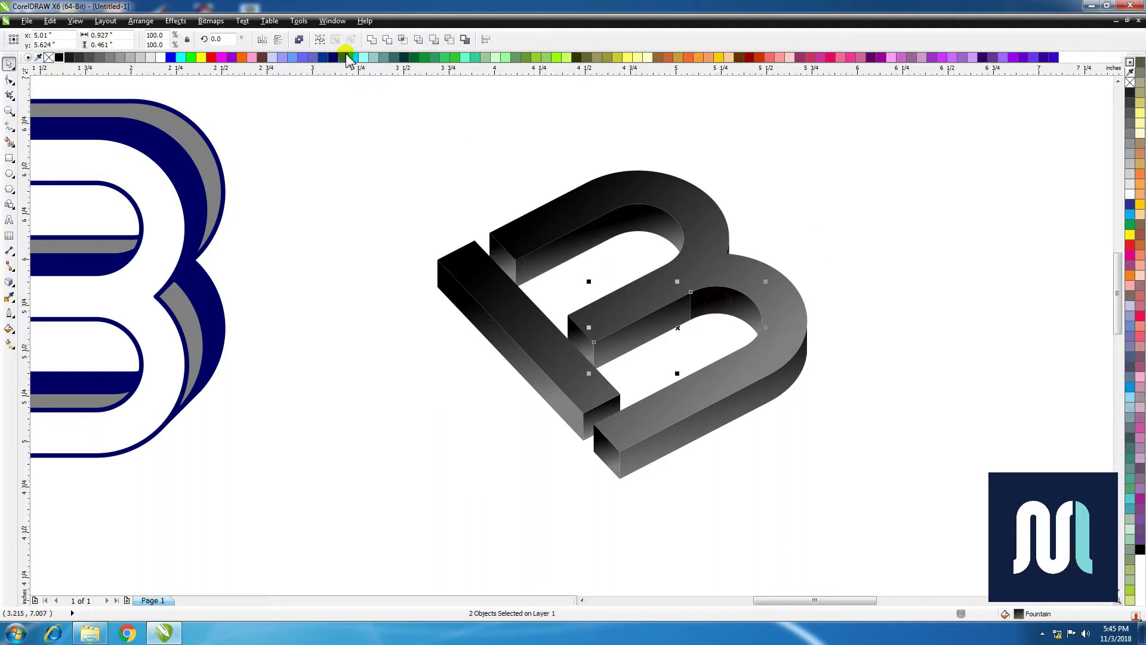
{"action": "left_click", "coordinate": [372, 40]}
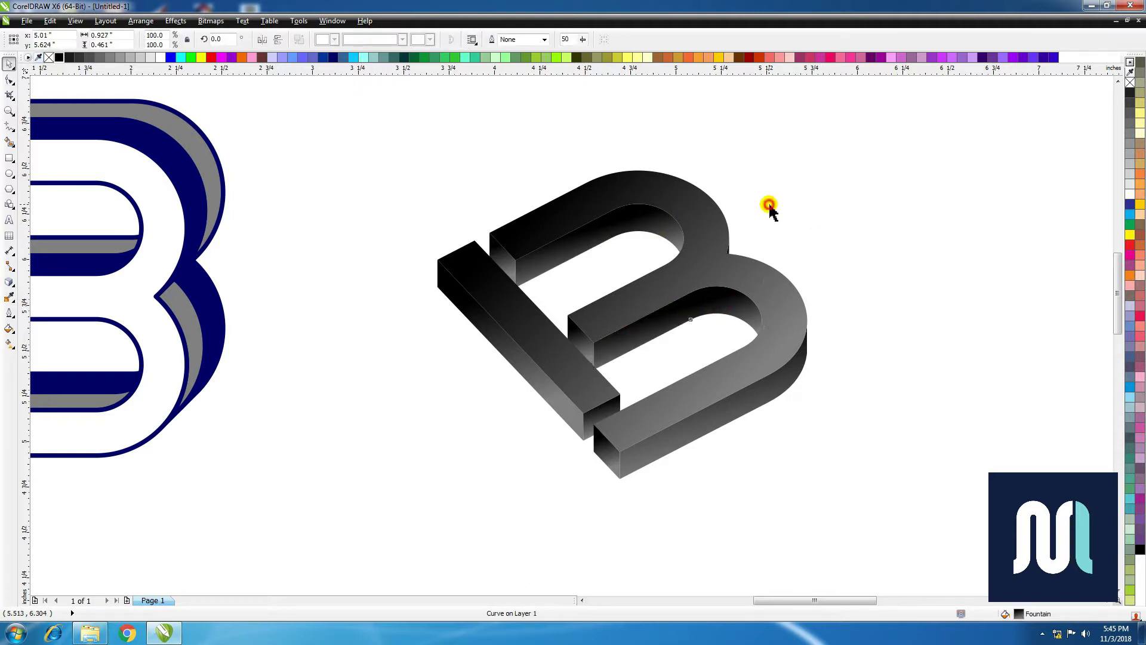
- Remove the fill from the tilted B's front face and give it a black hairline outline
{"action": "left_click", "coordinate": [707, 376]}
{"action": "key", "text": "z"}
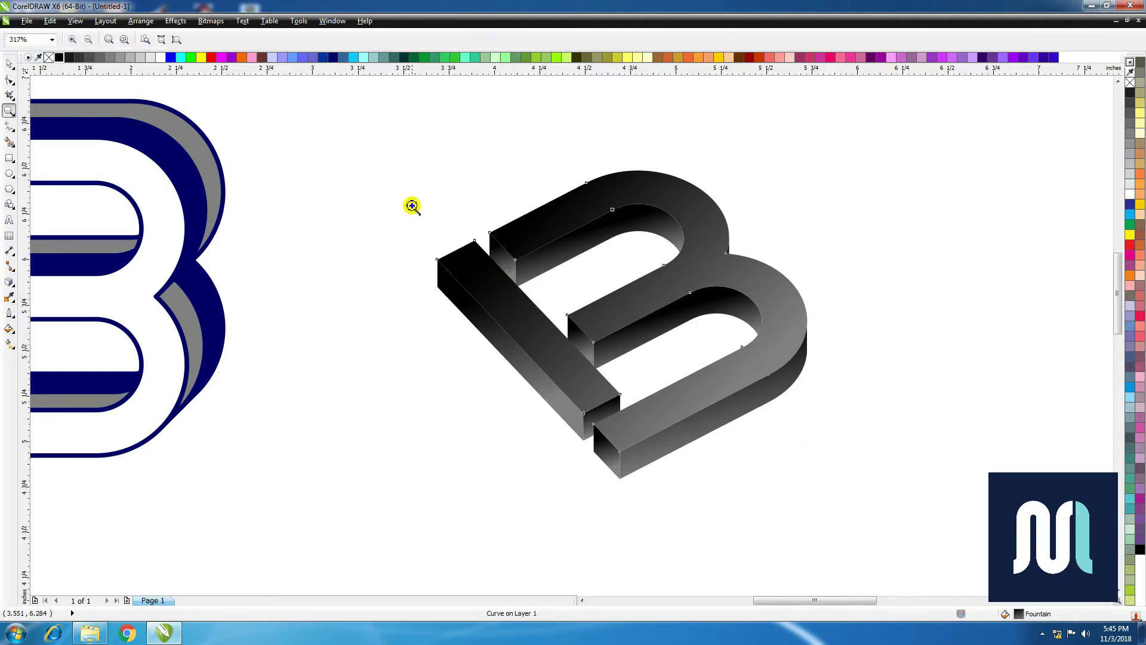
{"action": "left_click_drag", "start_coordinate": [402, 185], "coordinate": [837, 499]}
{"action": "key", "text": "space"}
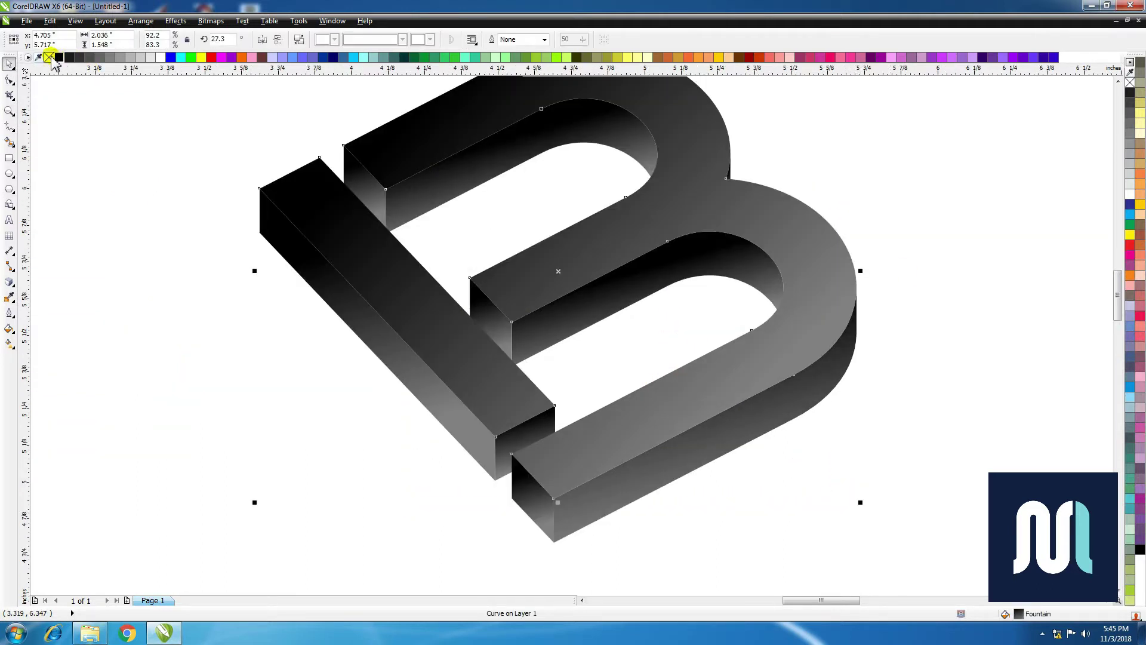
{"action": "left_click", "coordinate": [50, 58]}
{"action": "right_click", "coordinate": [59, 57]}
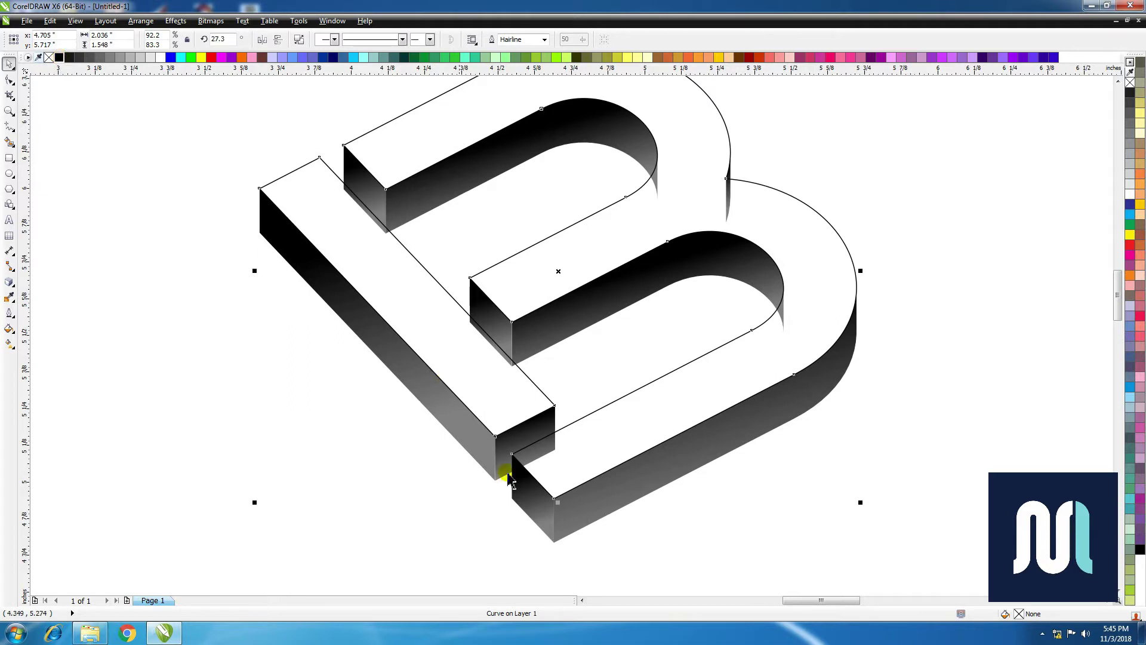
- Duplicate the outlined front face straight upward by about 0.007 in
{"action": "key", "text": "z"}
{"action": "left_click_drag", "start_coordinate": [490, 419], "coordinate": [614, 526]}
{"action": "key", "text": "space"}
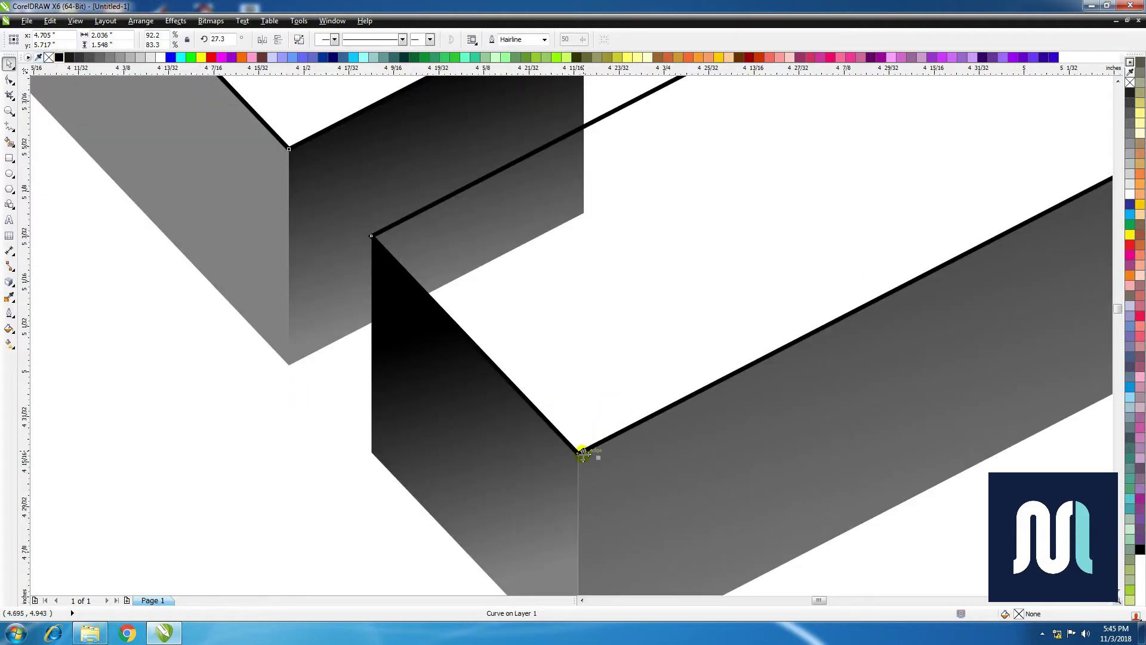
{"action": "left_click_drag", "start_coordinate": [582, 452], "coordinate": [583, 428]}
{"action": "key", "text": "ctrl+z"}
{"action": "left_click_drag", "start_coordinate": [578, 454], "coordinate": [579, 444]}
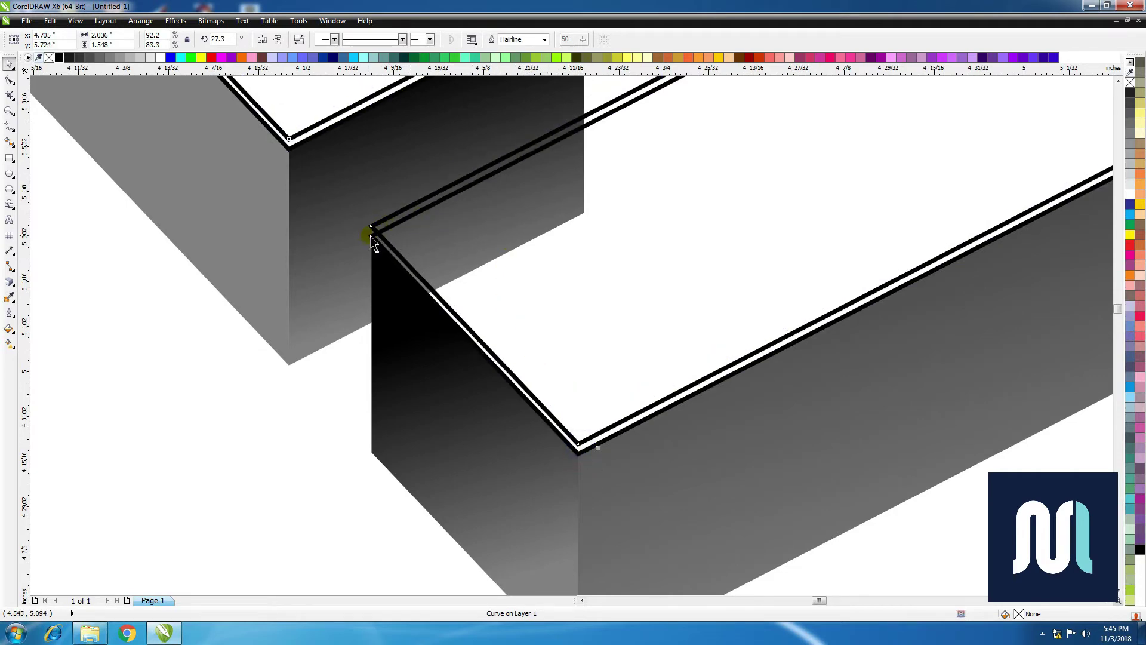
- Trim the original front outline with its shifted copy and delete the copy, leaving thin edge strips
{"action": "left_click", "coordinate": [371, 236], "text": "shift"}
{"action": "left_click", "coordinate": [387, 40]}
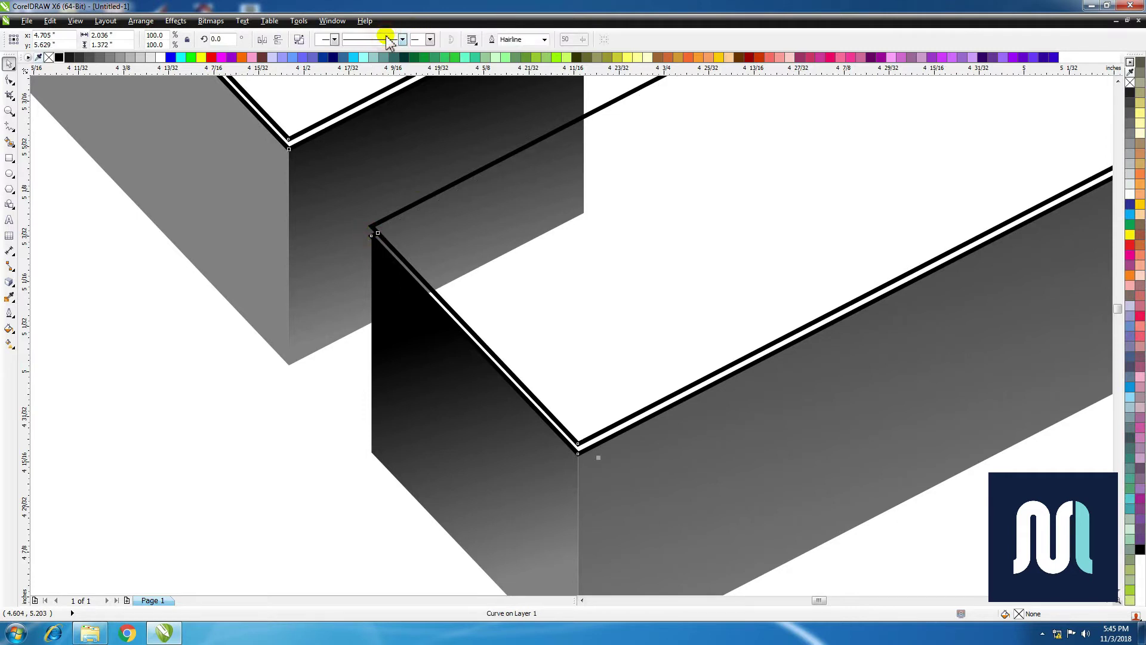
{"action": "left_click", "coordinate": [186, 387]}
{"action": "left_click", "coordinate": [378, 223]}
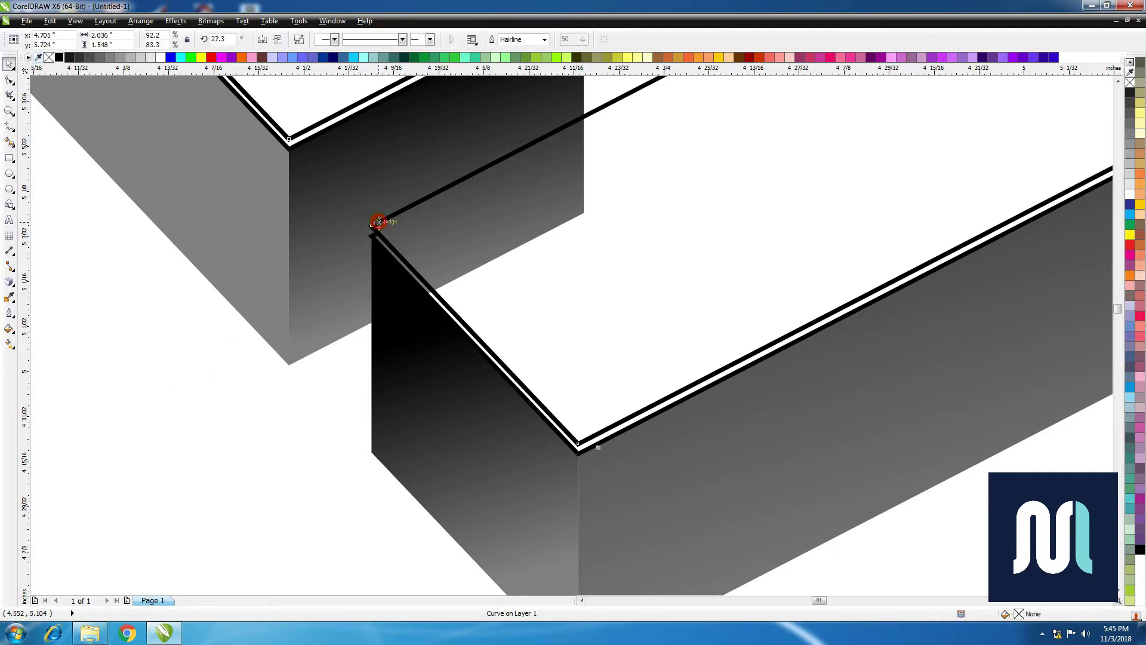
- Fill the thin edge strips with white and remove their outline
{"action": "left_click_drag", "start_coordinate": [380, 222], "coordinate": [378, 233]}
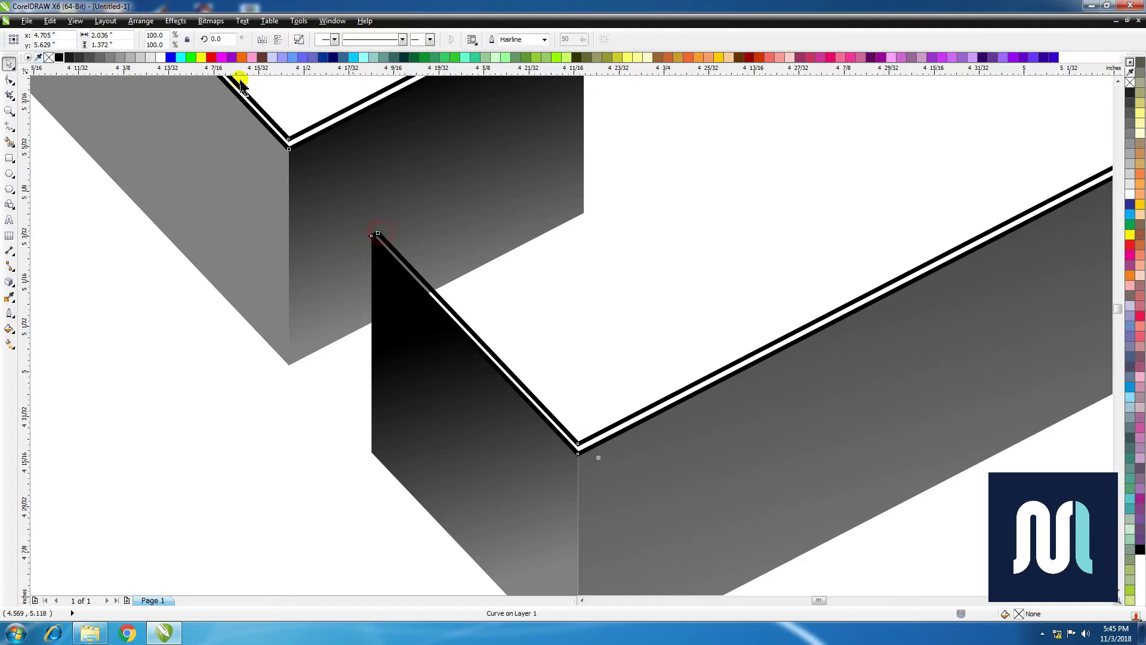
{"action": "left_click", "coordinate": [164, 59]}
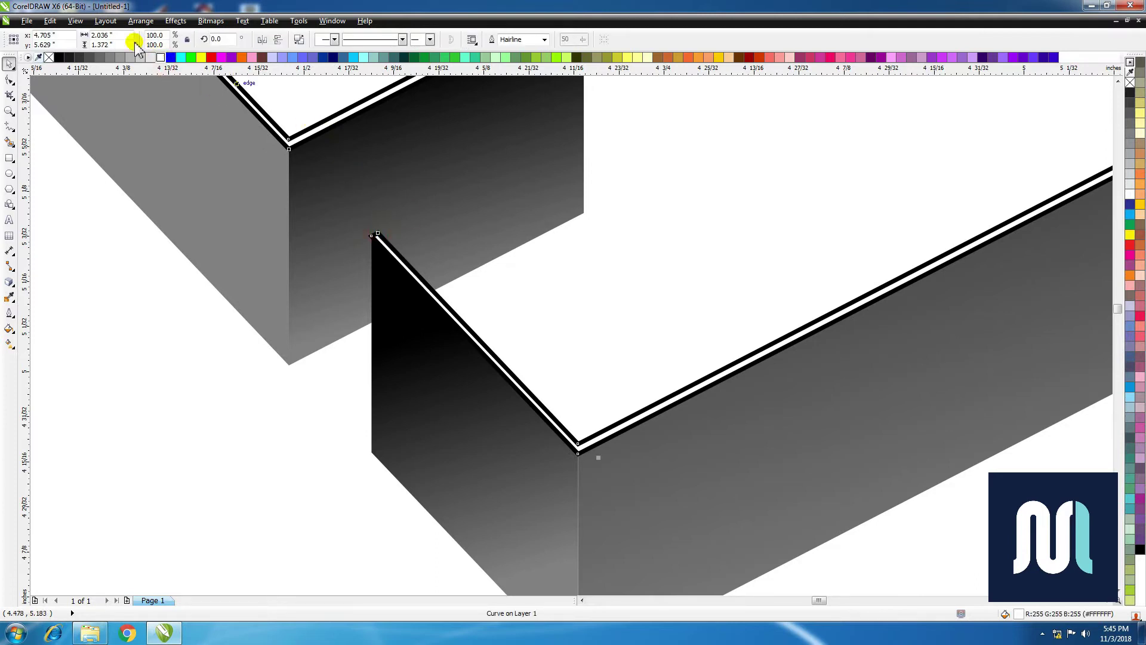
{"action": "right_click", "coordinate": [50, 58]}
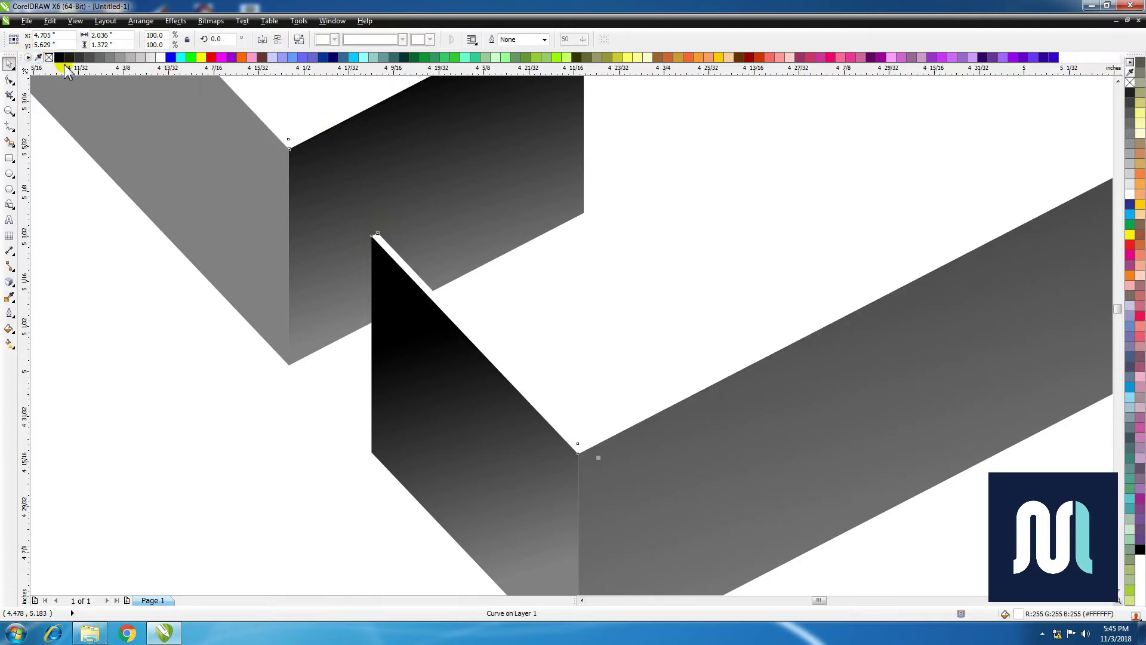
- Paste the gradient front face back in place and send it one level behind the white edge strips
{"action": "left_click", "coordinate": [49, 21]}
{"action": "left_click", "coordinate": [69, 103]}
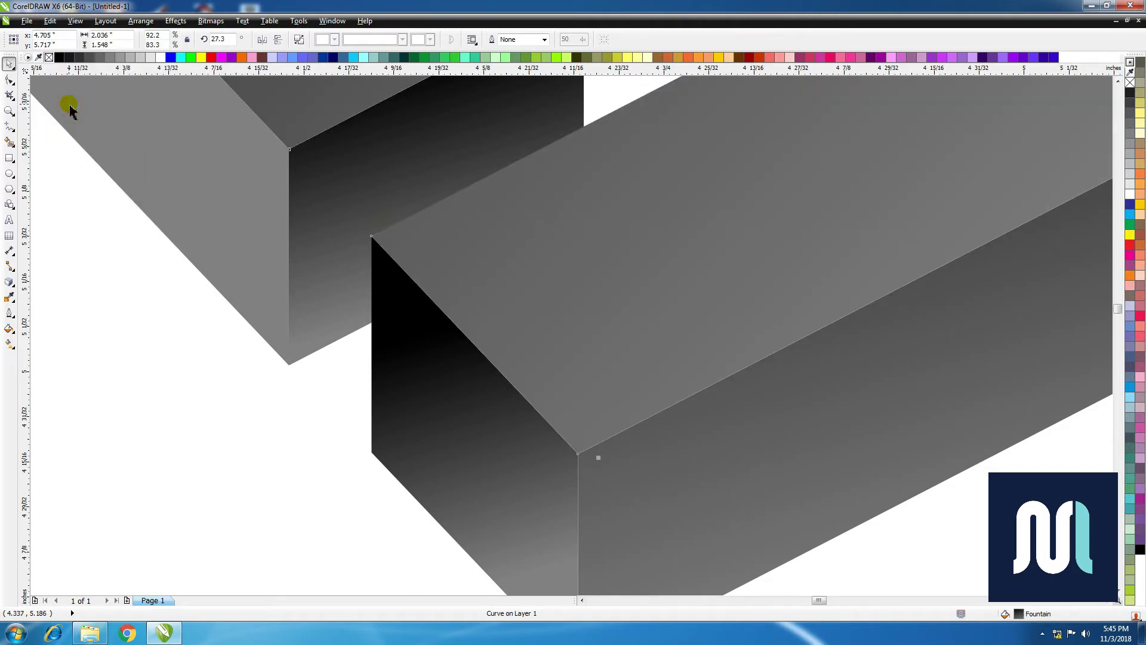
{"action": "left_click", "coordinate": [141, 21]}
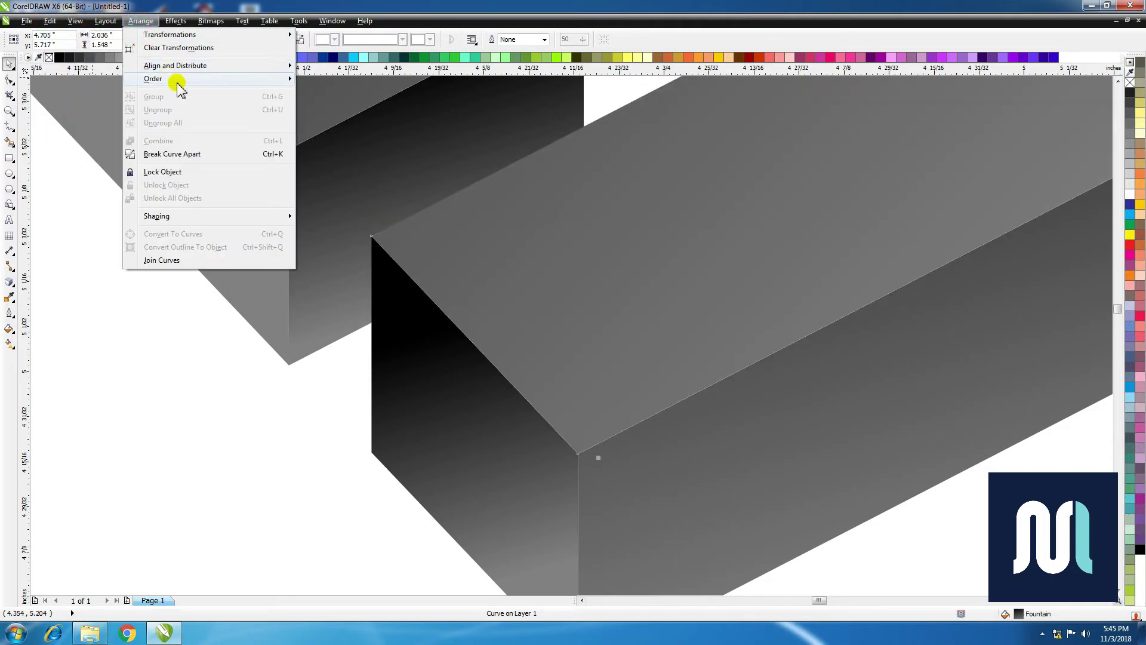
{"action": "mouse_move", "coordinate": [289, 79]}
{"action": "left_click", "coordinate": [402, 149]}
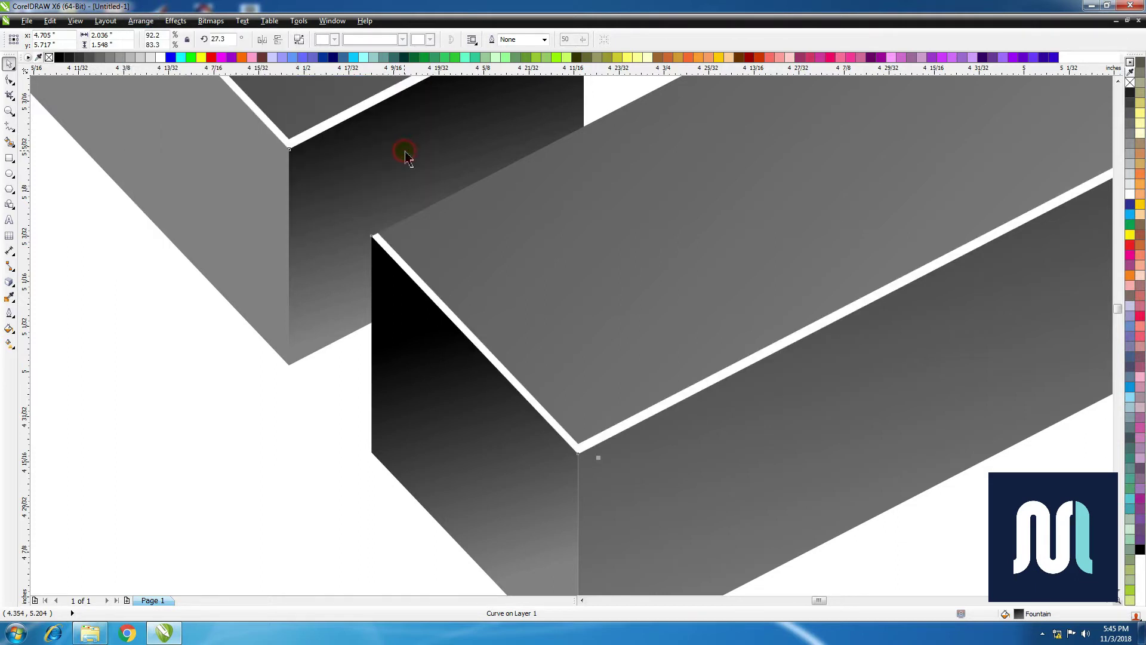
- Apply a one-step inside contour with a 0.05 in offset to the B's gradient front face
{"action": "scroll", "coordinate": [377, 136], "scroll_direction": "down", "scroll_amount": 2}
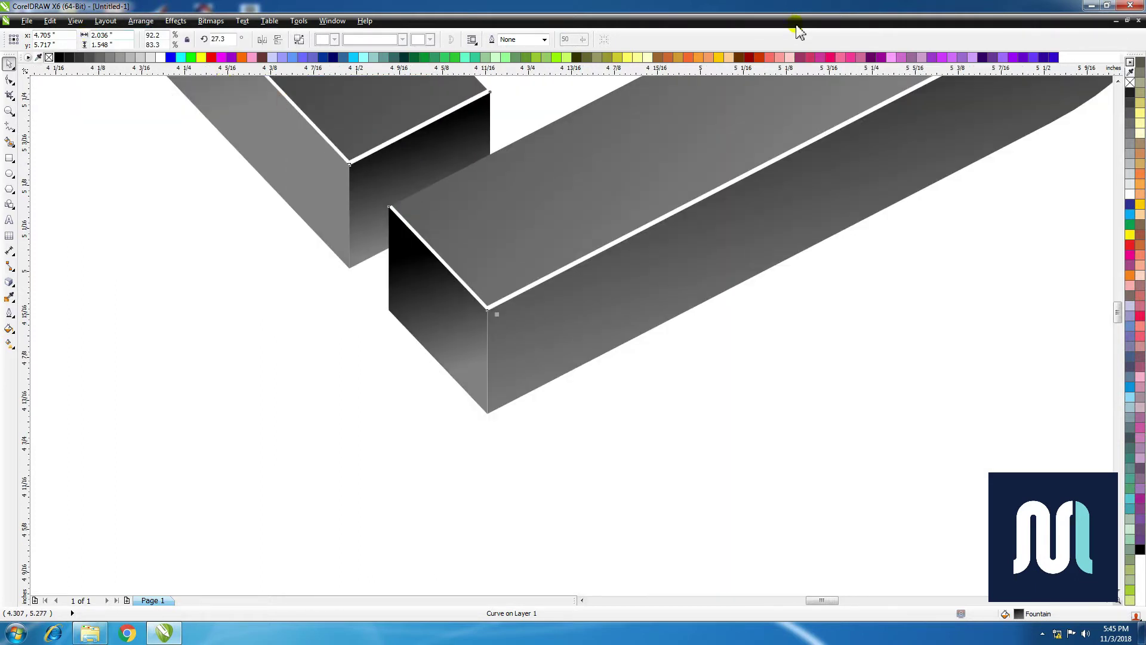
{"action": "scroll", "coordinate": [840, 240], "scroll_direction": "down", "scroll_amount": 2}
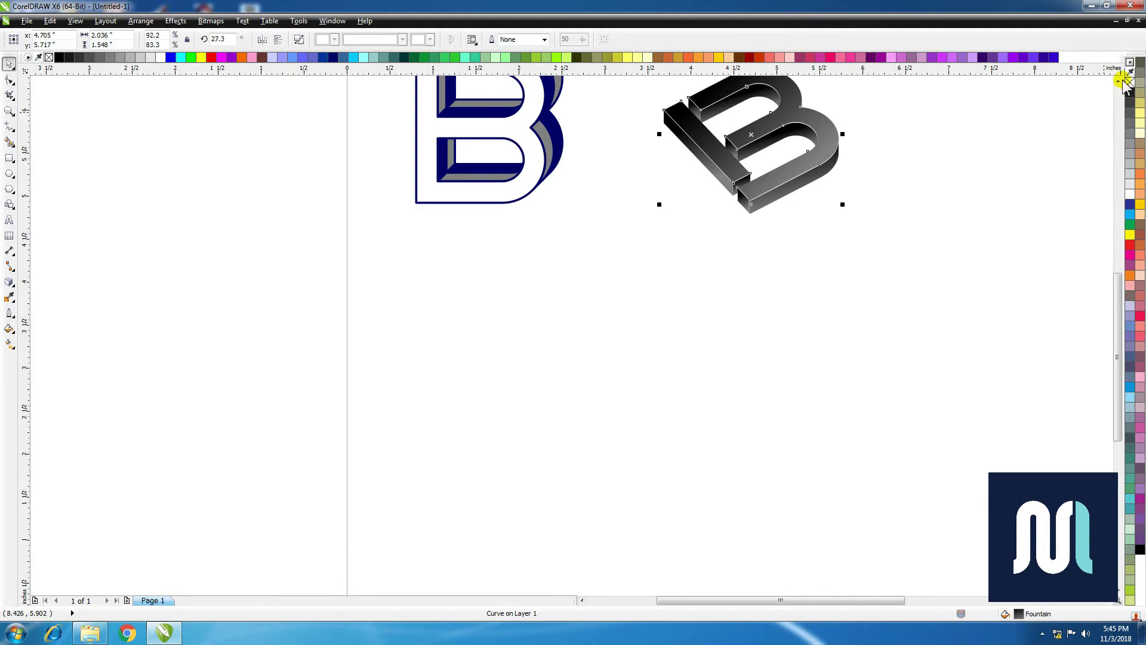
{"action": "scroll", "coordinate": [913, 123], "scroll_direction": "up", "scroll_amount": 2}
{"action": "key", "text": "z"}
{"action": "left_click_drag", "start_coordinate": [629, 97], "coordinate": [848, 266]}
{"action": "key", "text": "space"}
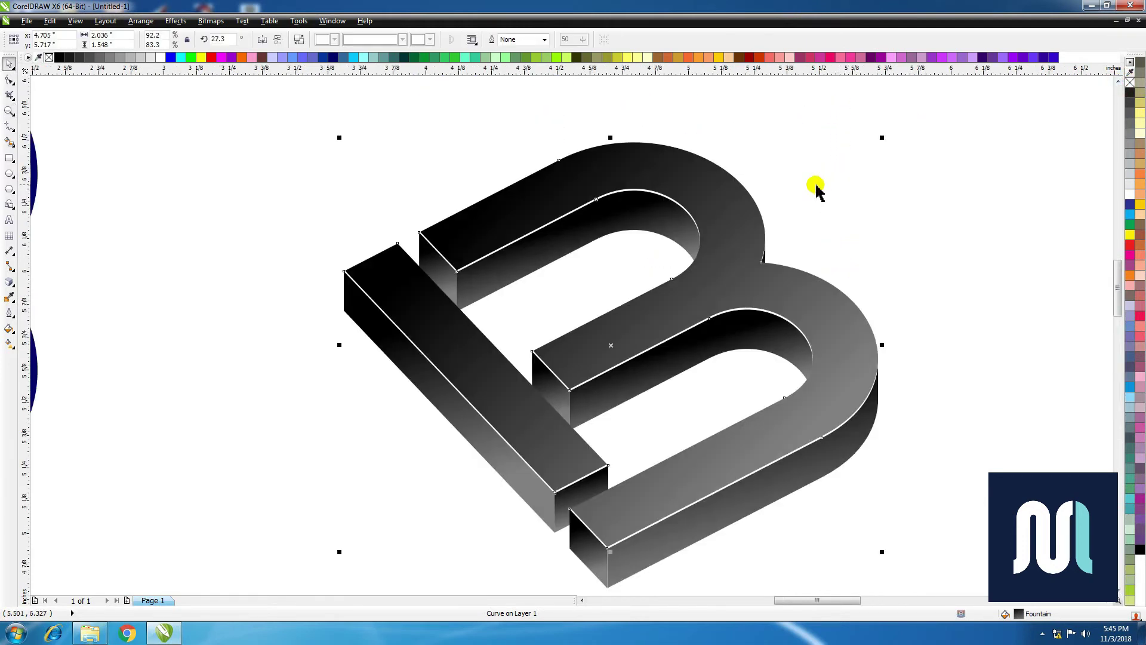
{"action": "left_click", "coordinate": [814, 184]}
{"action": "left_click", "coordinate": [724, 197]}
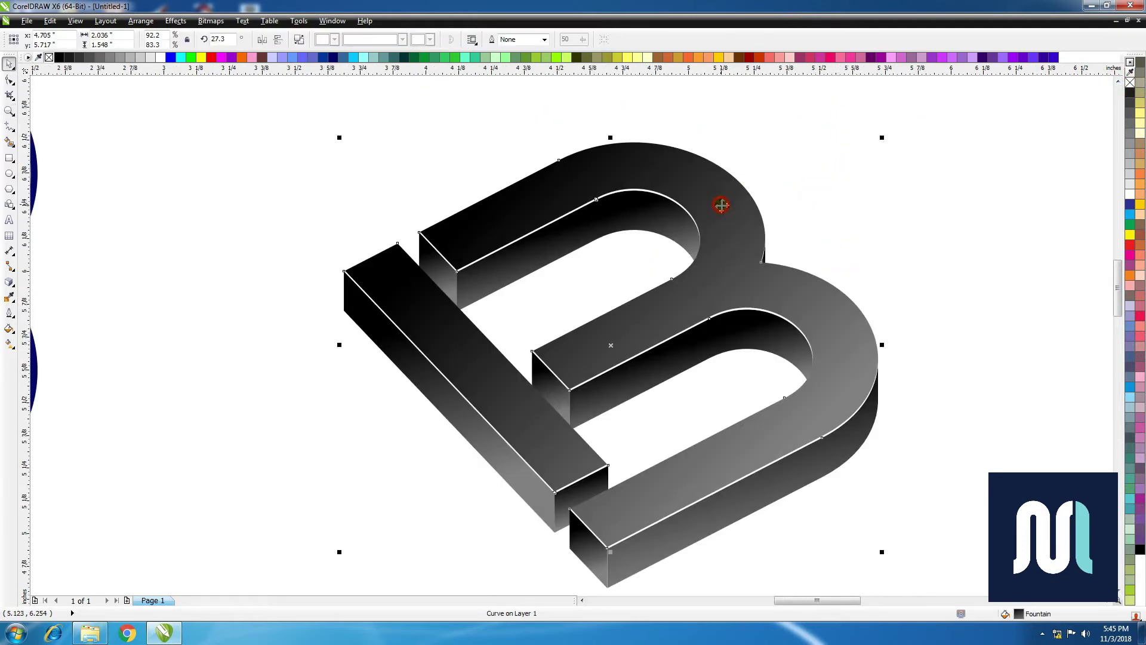
{"action": "left_click", "coordinate": [12, 287]}
{"action": "left_click", "coordinate": [46, 303]}
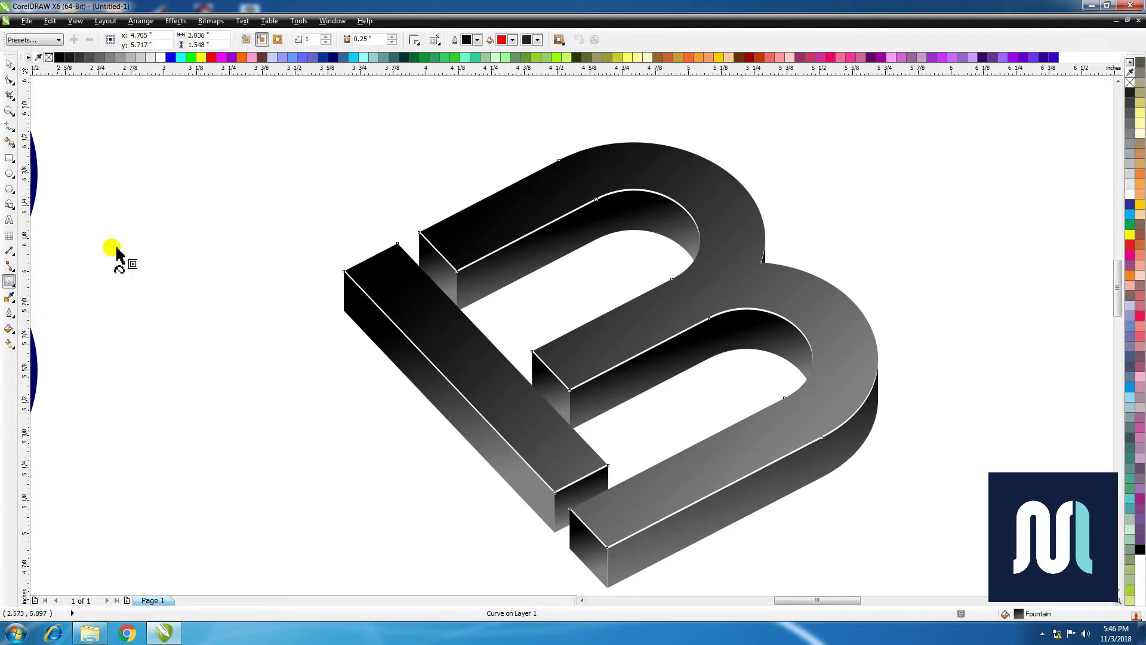
{"action": "left_click", "coordinate": [370, 39]}
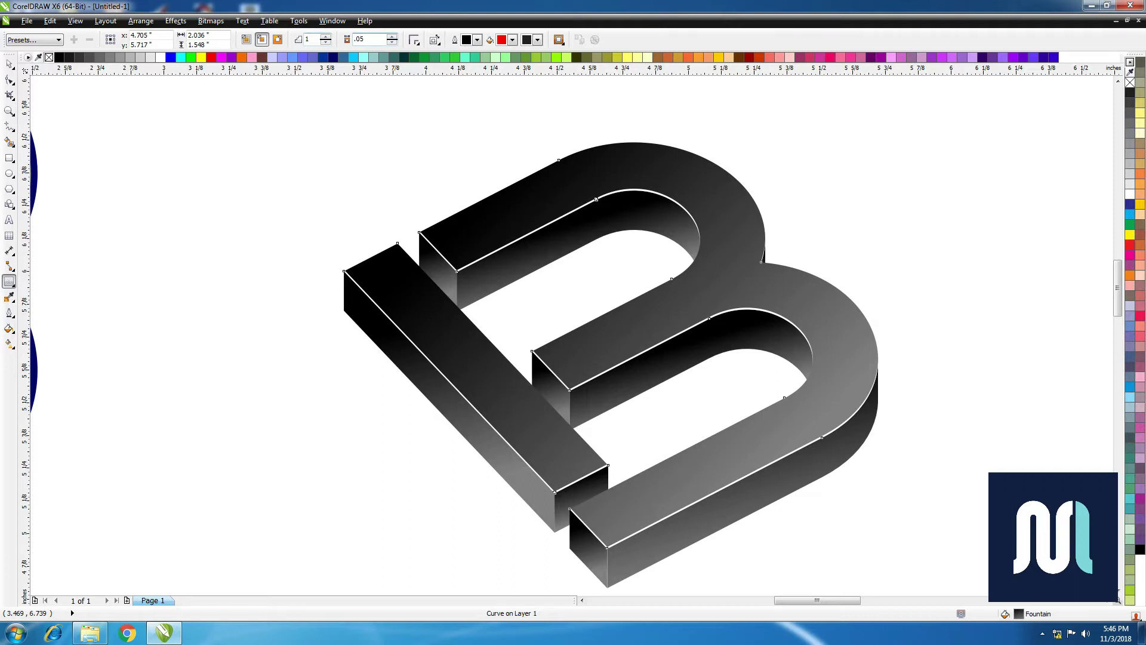
{"action": "left_click", "coordinate": [262, 39]}
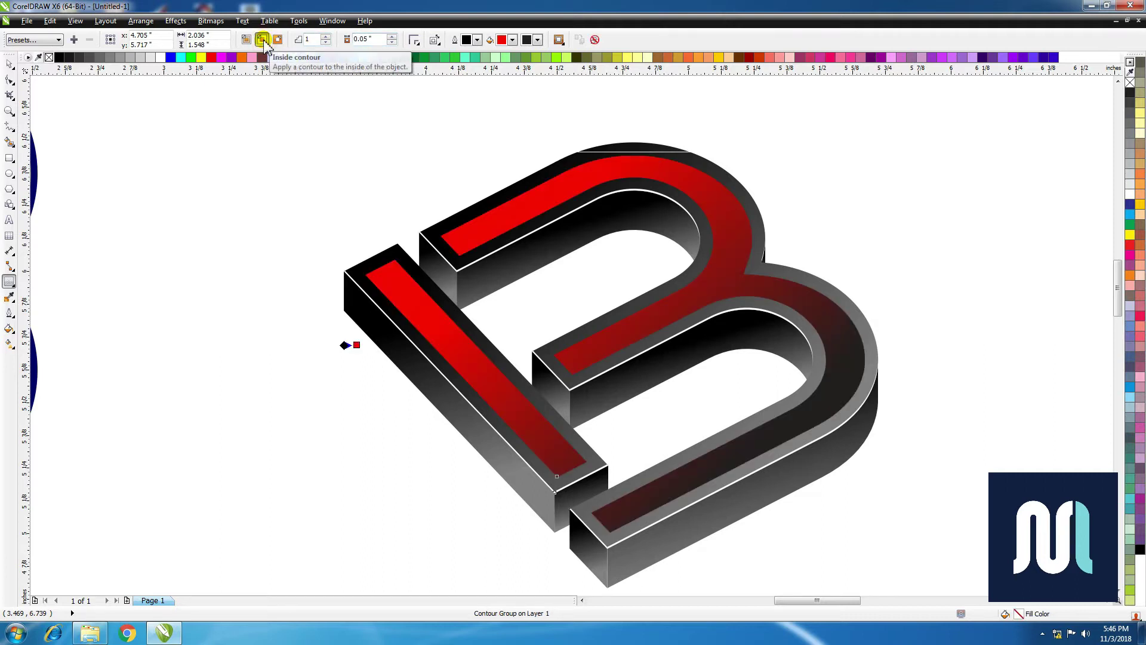
- Try a contour offset of 0.025 in and return the offset to 0.05 in
{"action": "left_click", "coordinate": [370, 40]}
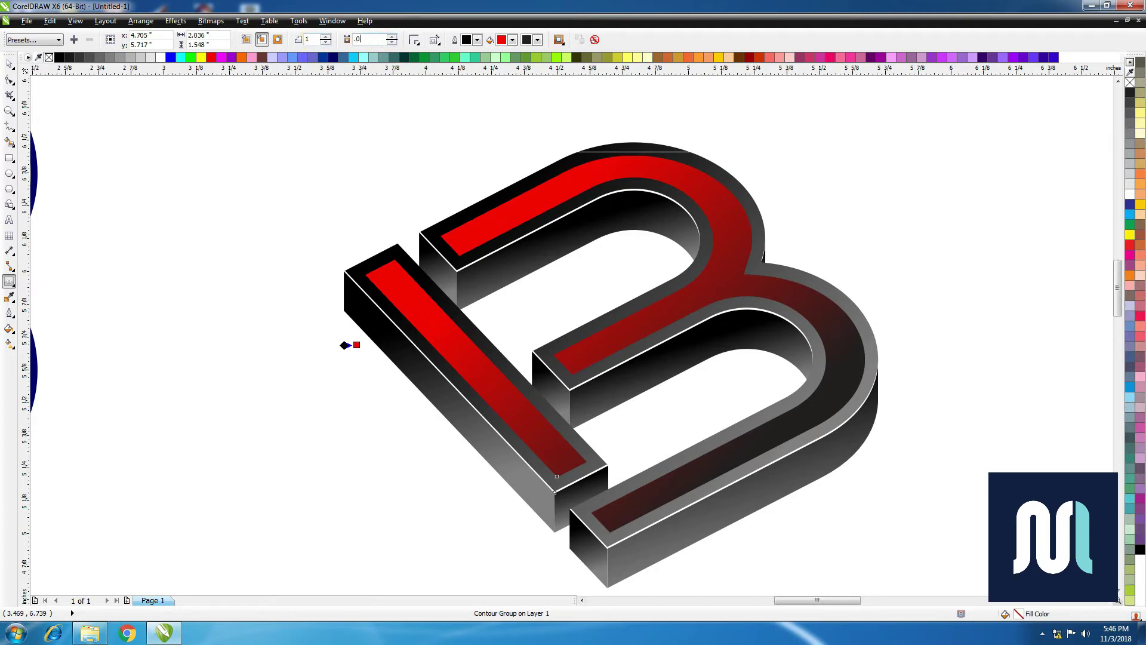
{"action": "type", "text": ".025"}
{"action": "key", "text": "Return"}
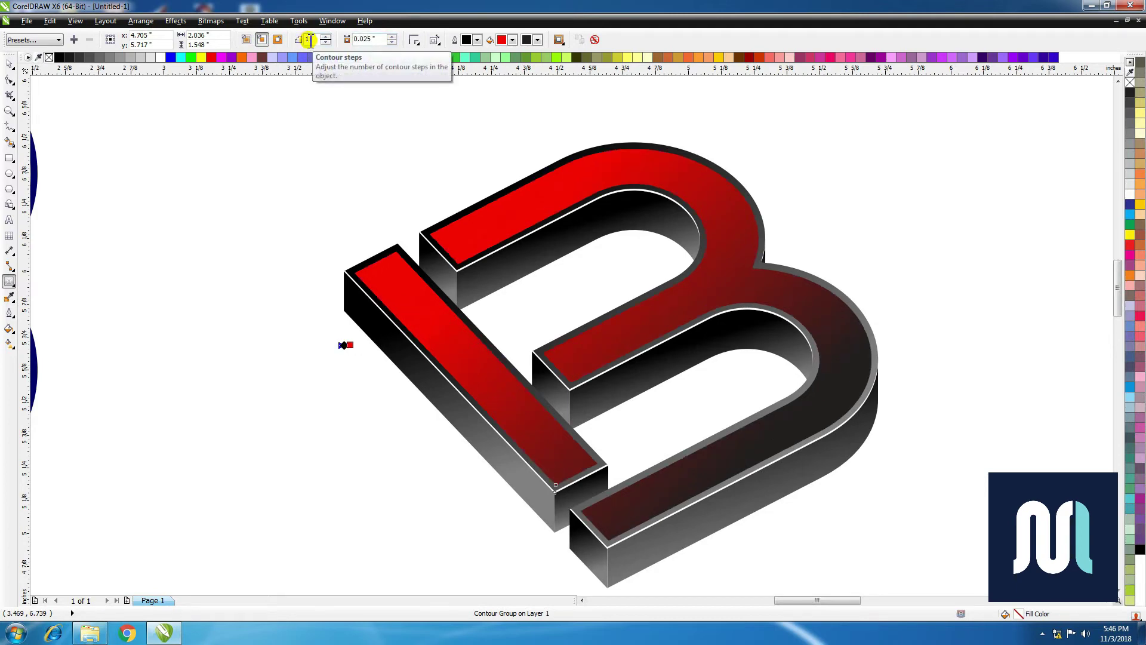
{"action": "left_click", "coordinate": [376, 39]}
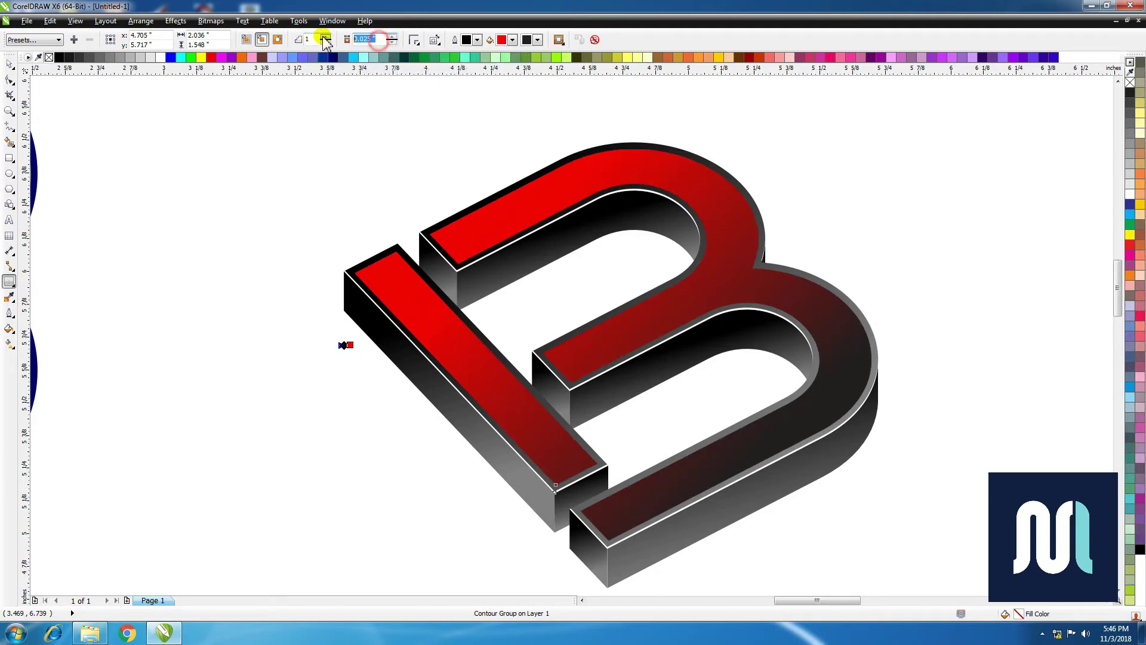
{"action": "type", "text": ".05"}
{"action": "key", "text": "Return"}
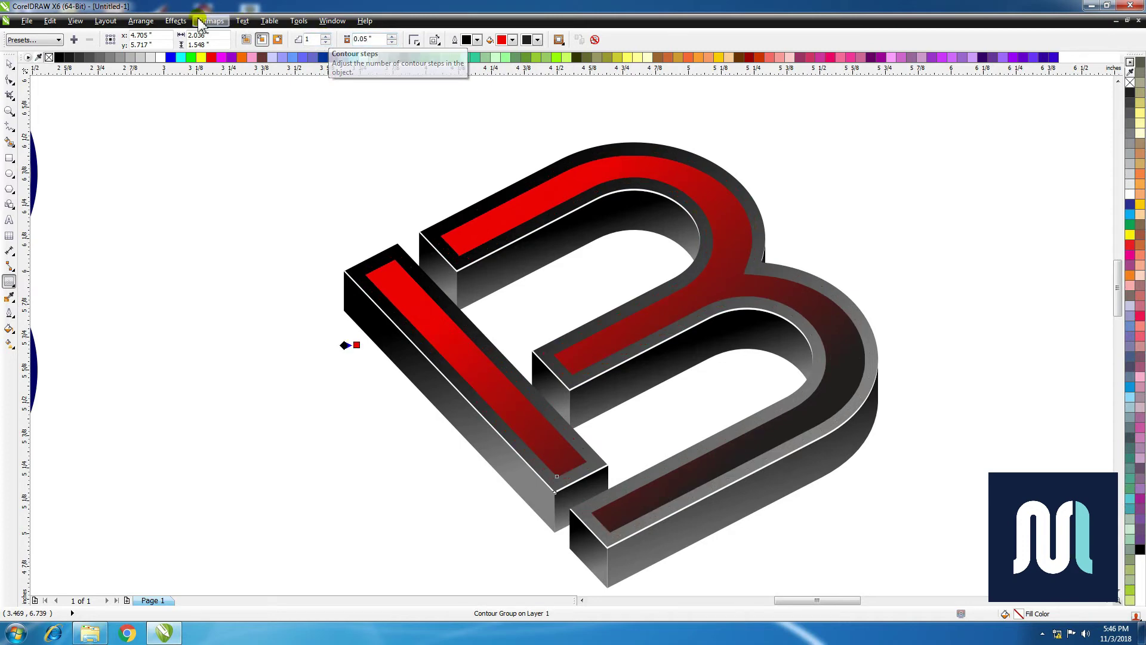
- Break the contour group apart and select the inner red shape by itself
{"action": "left_click", "coordinate": [141, 21]}
{"action": "left_click", "coordinate": [189, 155]}
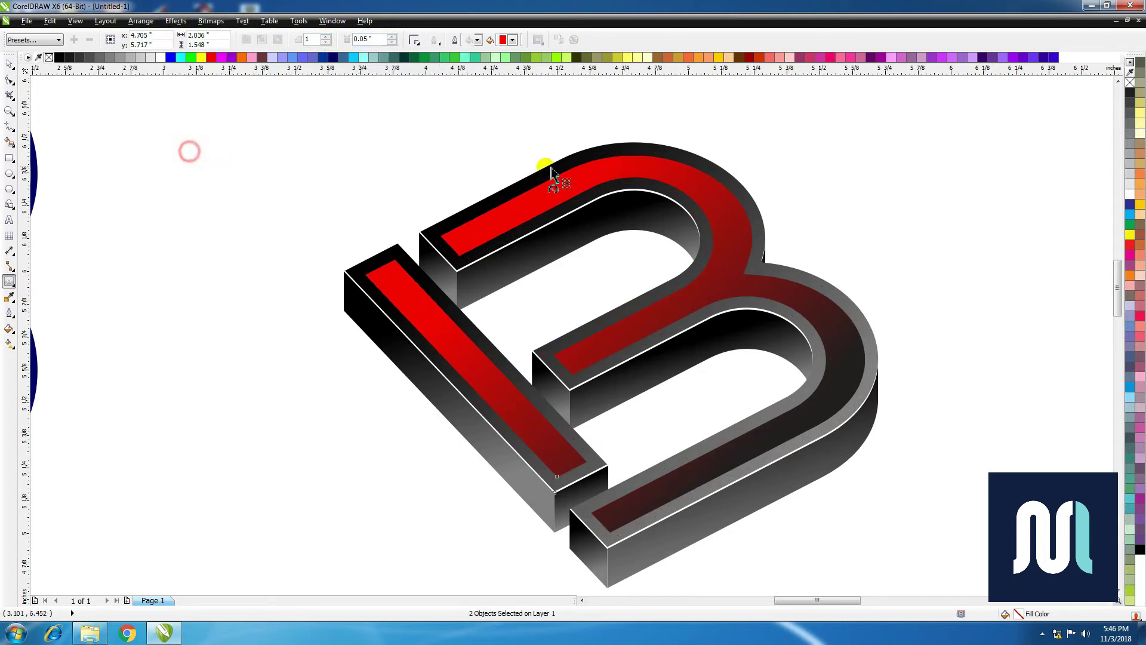
{"action": "left_click", "coordinate": [702, 147]}
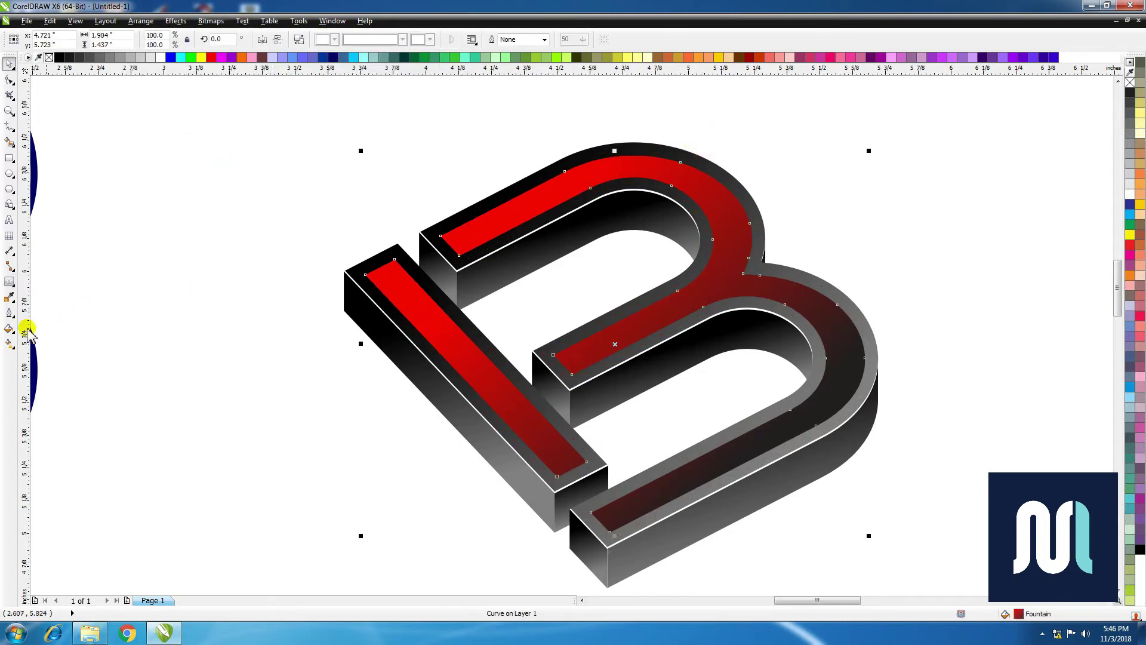
- Set the end colour of the inner shape's linear gradient to orange (#FF6600) and clear the selection
{"action": "left_click", "coordinate": [9, 343]}
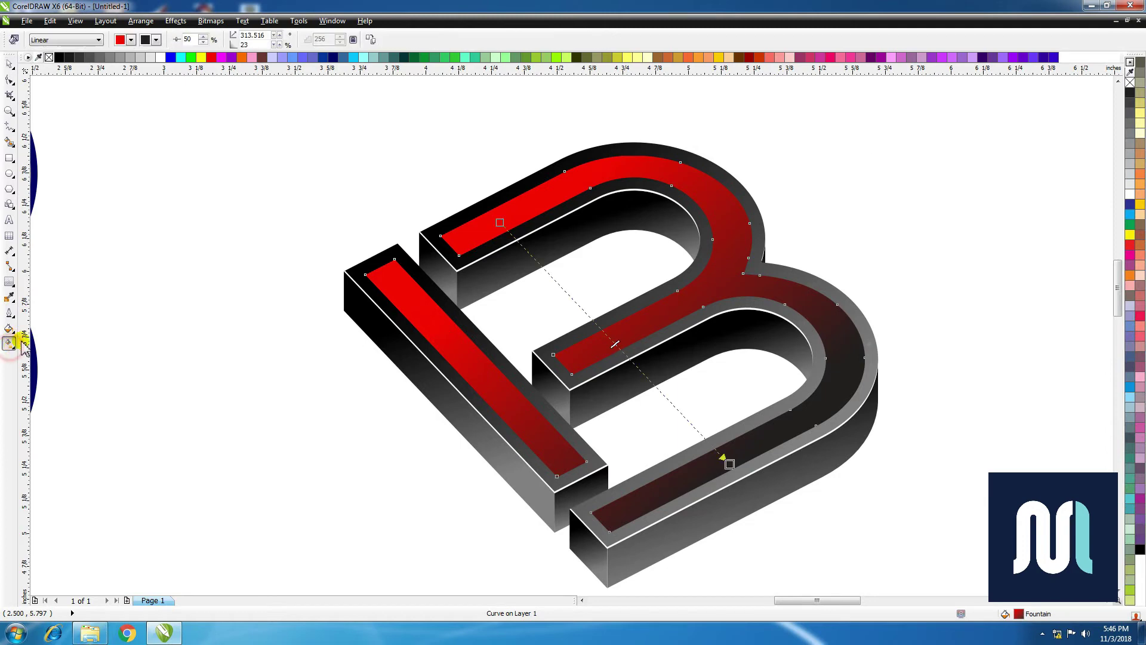
{"action": "left_click", "coordinate": [156, 39]}
{"action": "left_click", "coordinate": [145, 126]}
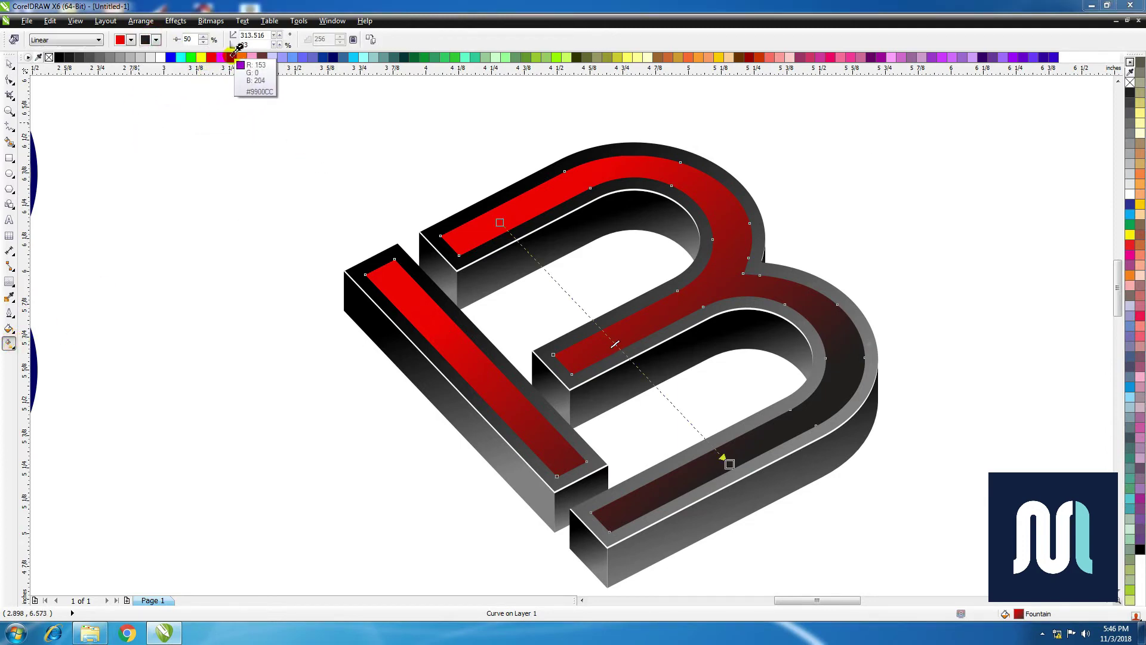
{"action": "left_click", "coordinate": [242, 57]}
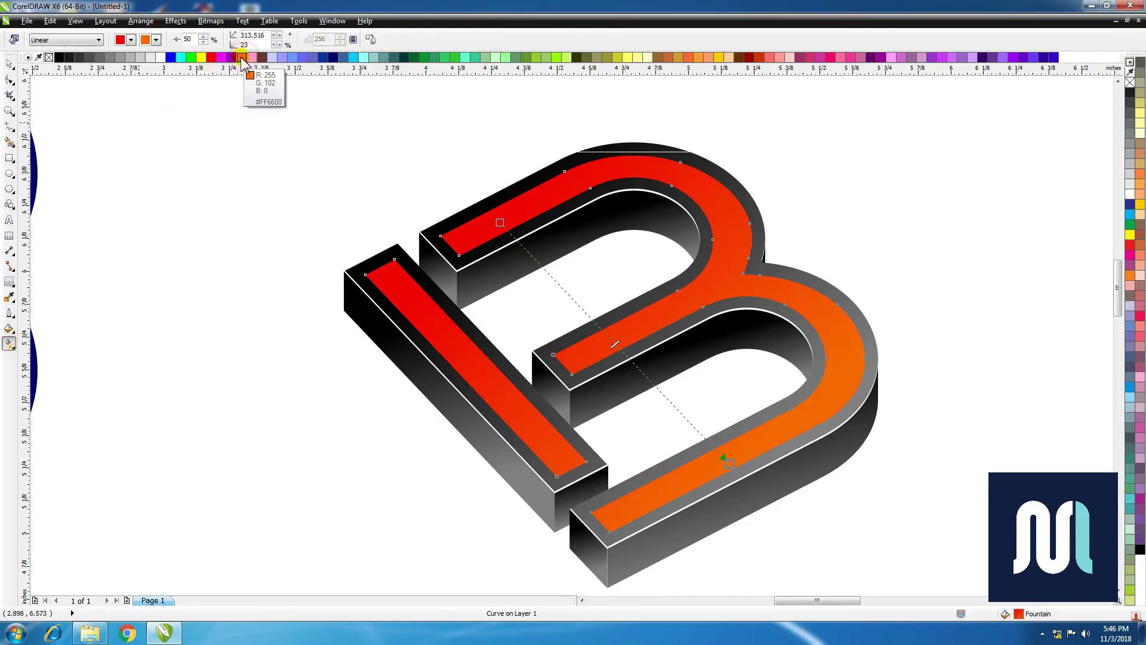
{"action": "left_click", "coordinate": [9, 64]}
{"action": "left_click", "coordinate": [135, 123]}
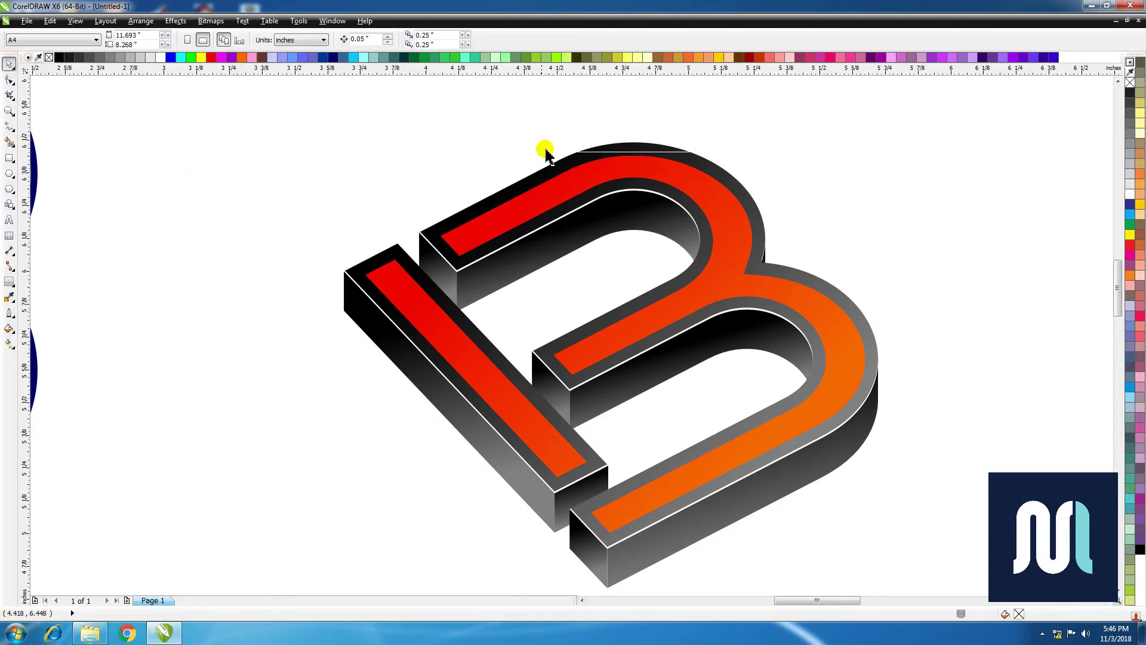
- Duplicate the tilted B's gradient front face in place by copy and paste, and fill the copy with solid black
{"action": "left_click", "coordinate": [552, 167]}
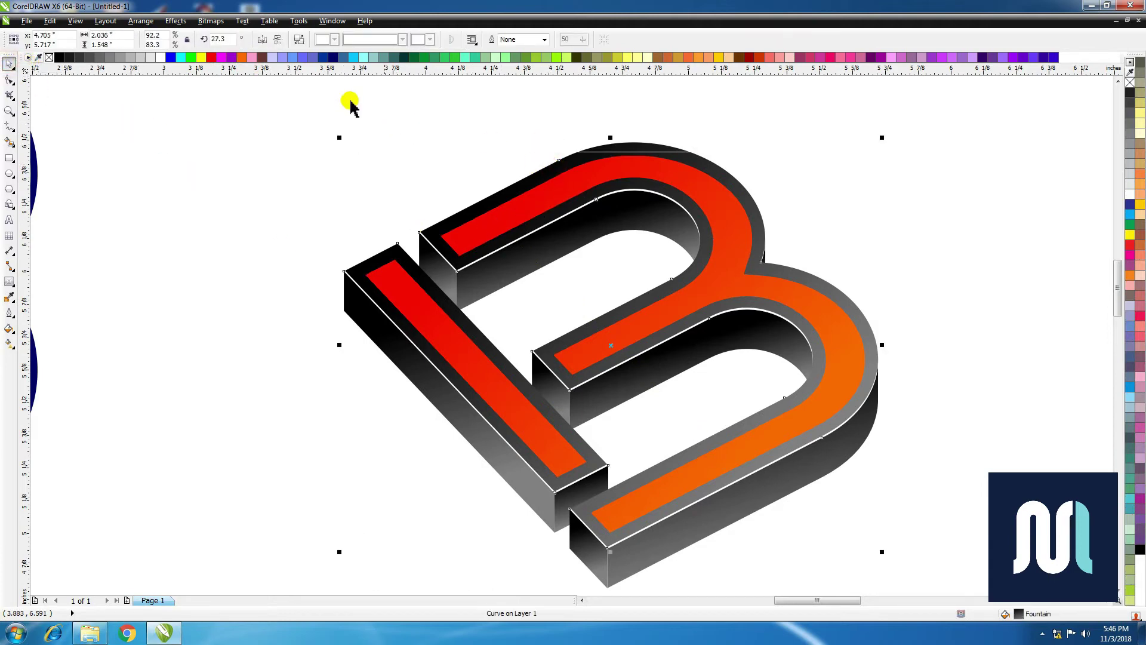
{"action": "left_click", "coordinate": [48, 23]}
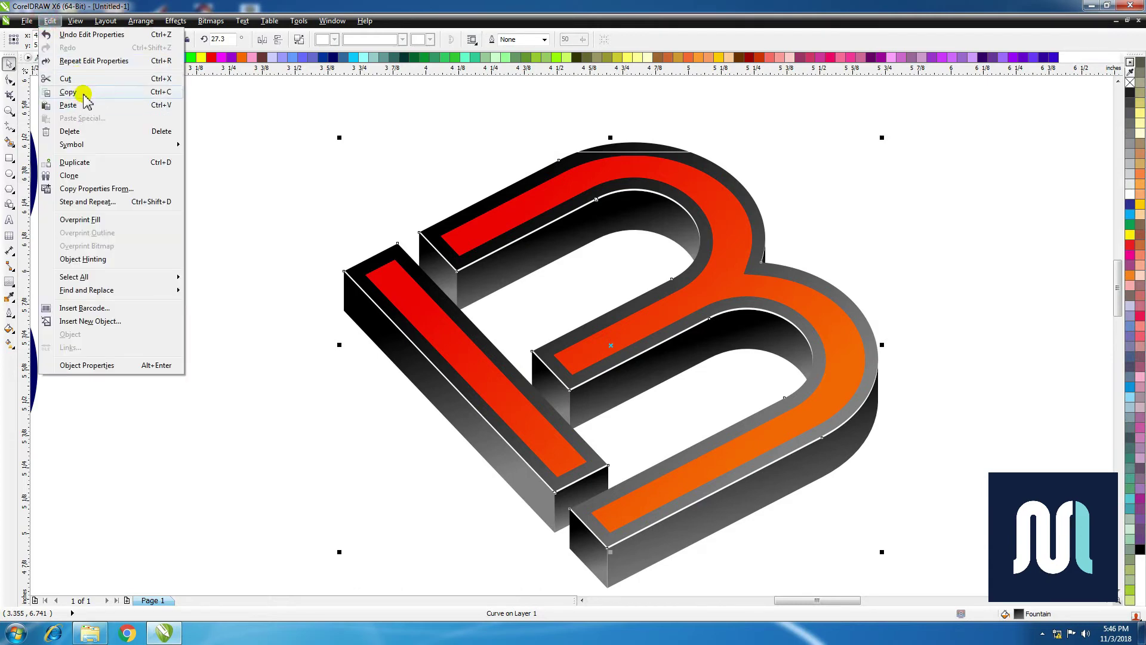
{"action": "left_click", "coordinate": [84, 93]}
{"action": "left_click", "coordinate": [50, 21]}
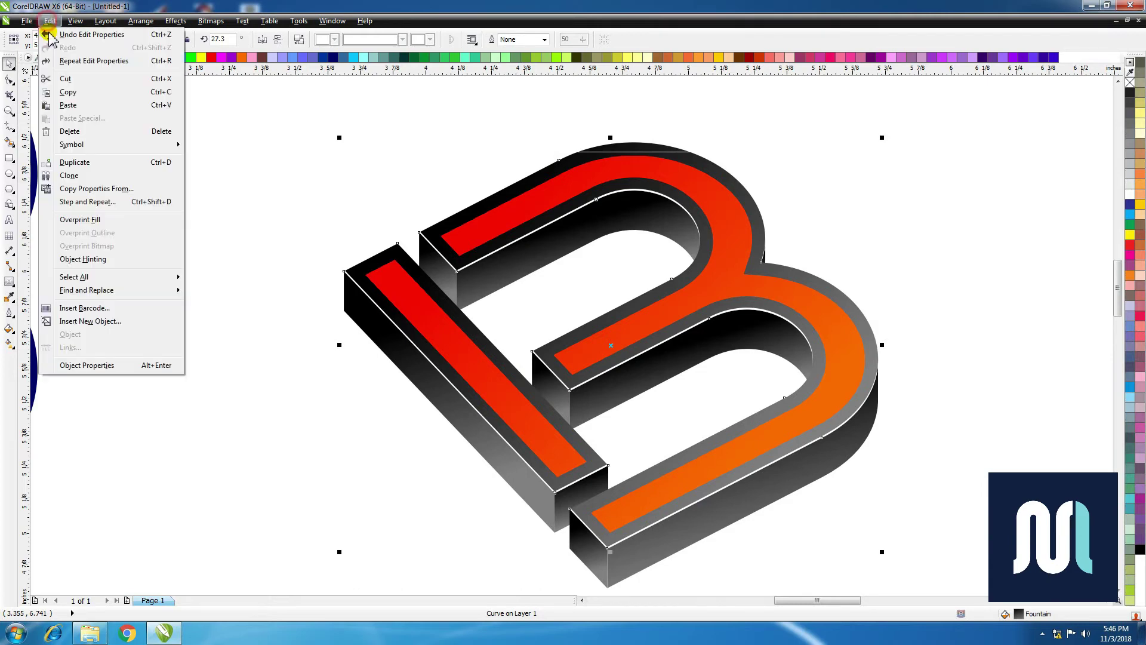
{"action": "left_click", "coordinate": [82, 105]}
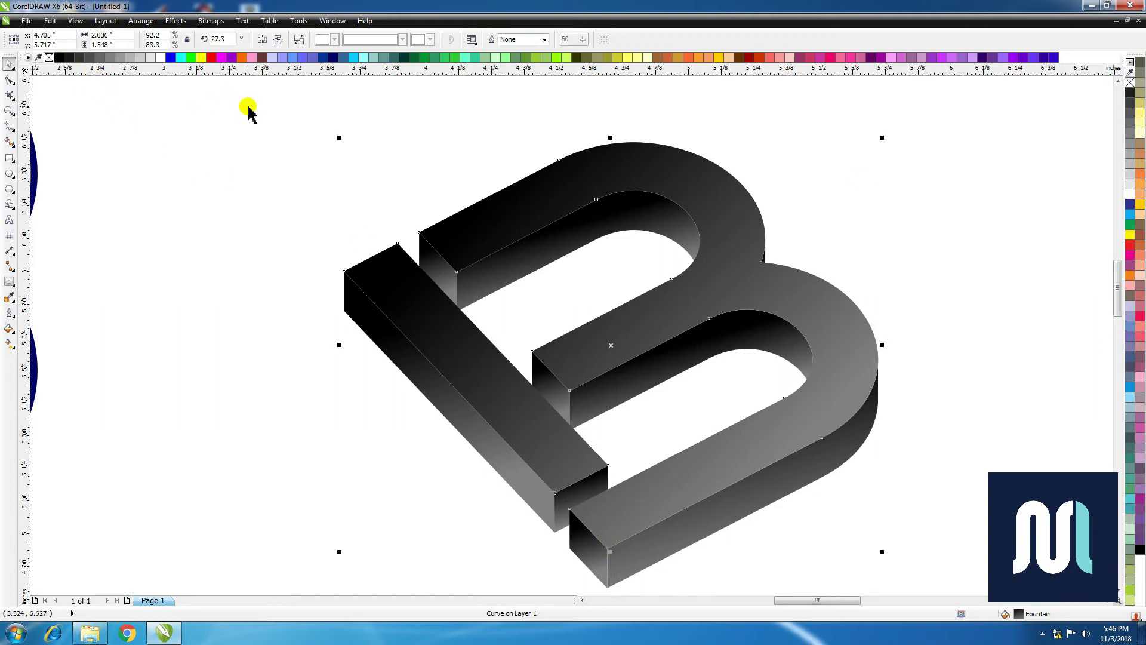
{"action": "left_click", "coordinate": [58, 57]}
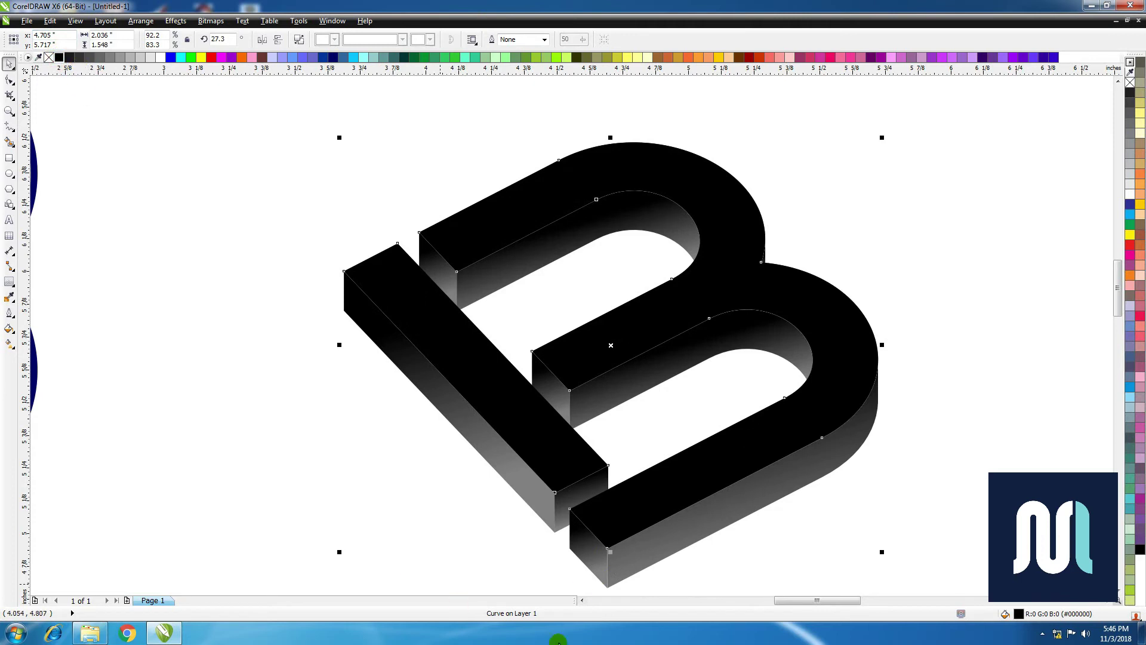
- Move the black copy straight down onto the bottom corner of the extrusion and send it to the back of the layer
{"action": "left_click_drag", "start_coordinate": [607, 546], "coordinate": [609, 585]}
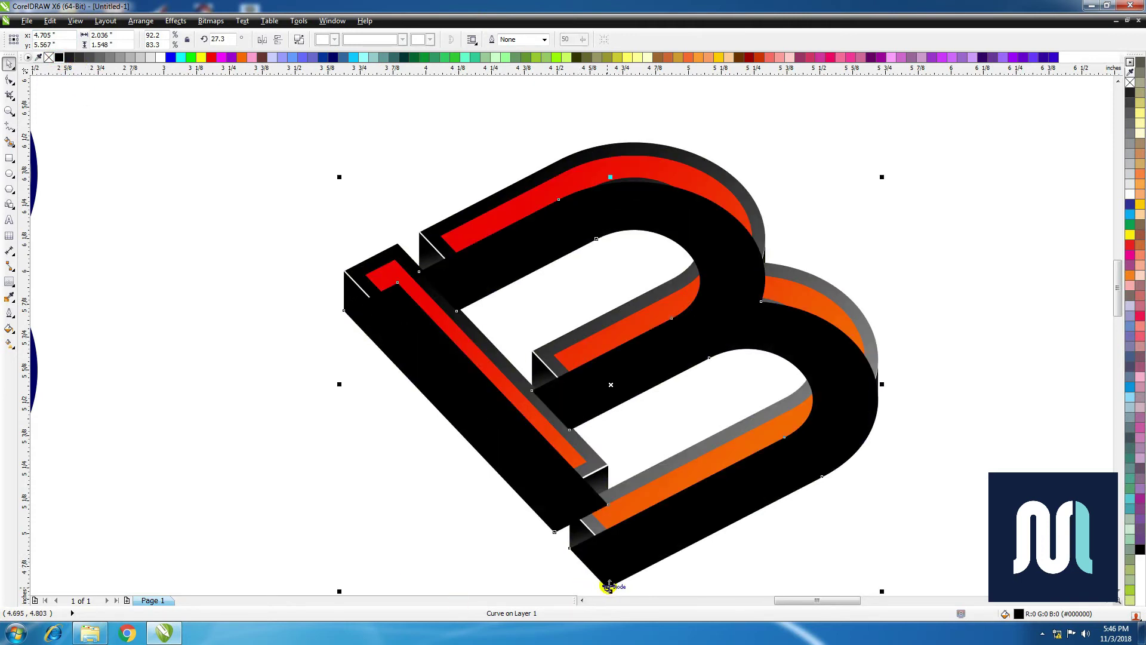
{"action": "left_click", "coordinate": [141, 21]}
{"action": "mouse_move", "coordinate": [176, 84]}
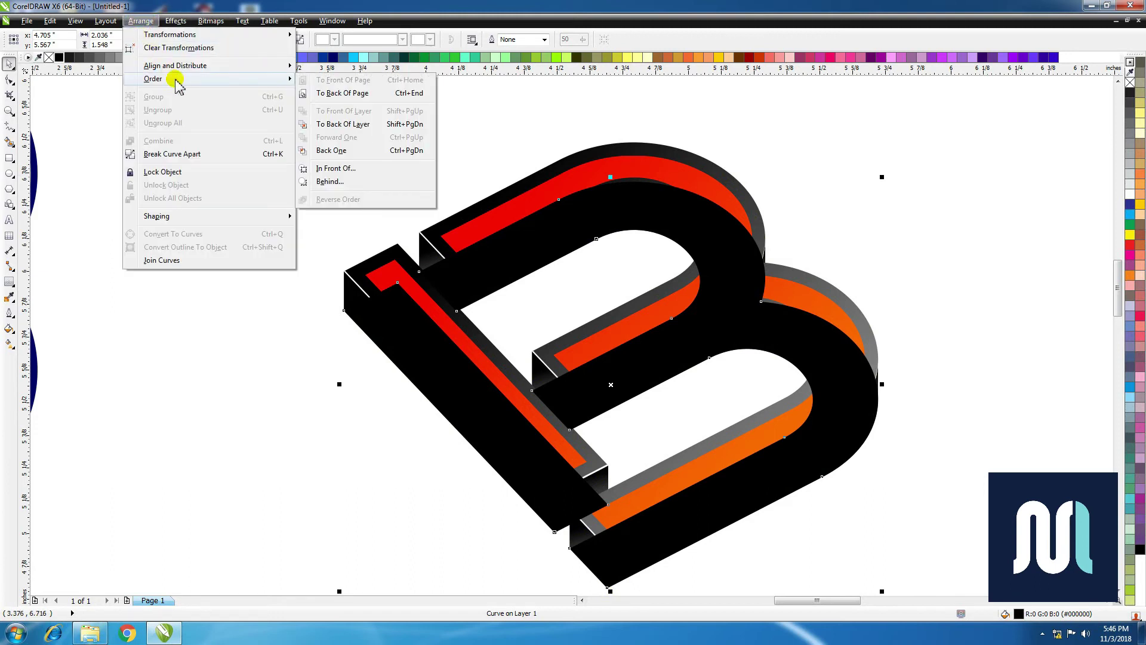
{"action": "left_click", "coordinate": [400, 124]}
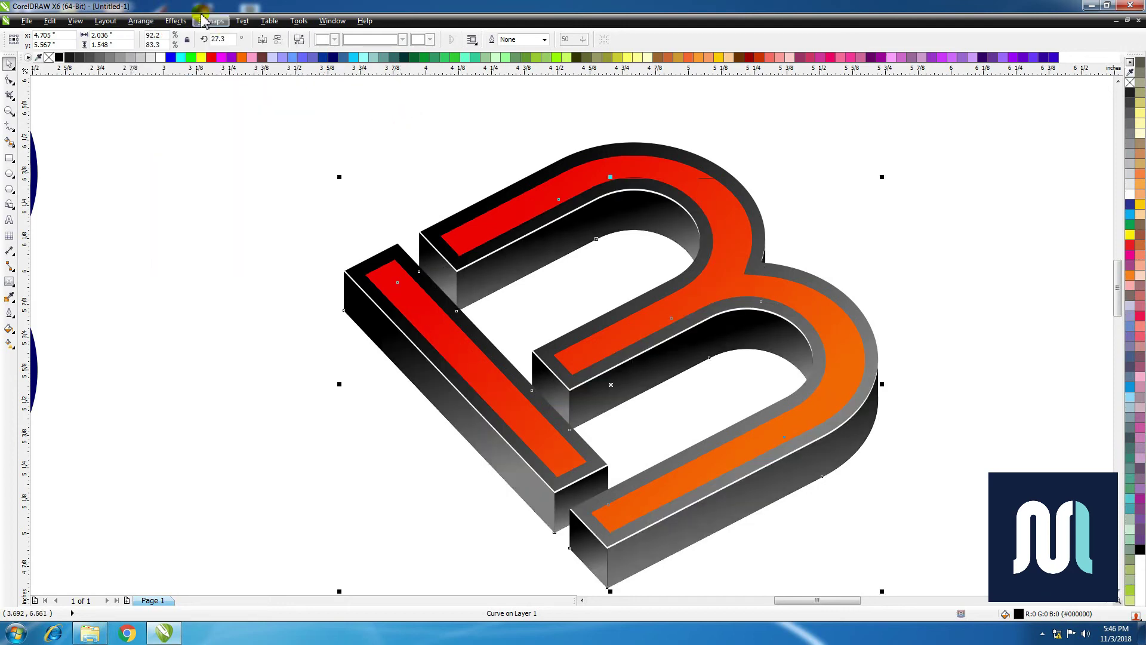
- Convert the black shape to a 300 dpi RGB Color (24-bit) bitmap with anti-aliasing and a transparent background
{"action": "left_click", "coordinate": [203, 23]}
{"action": "left_click", "coordinate": [218, 35]}
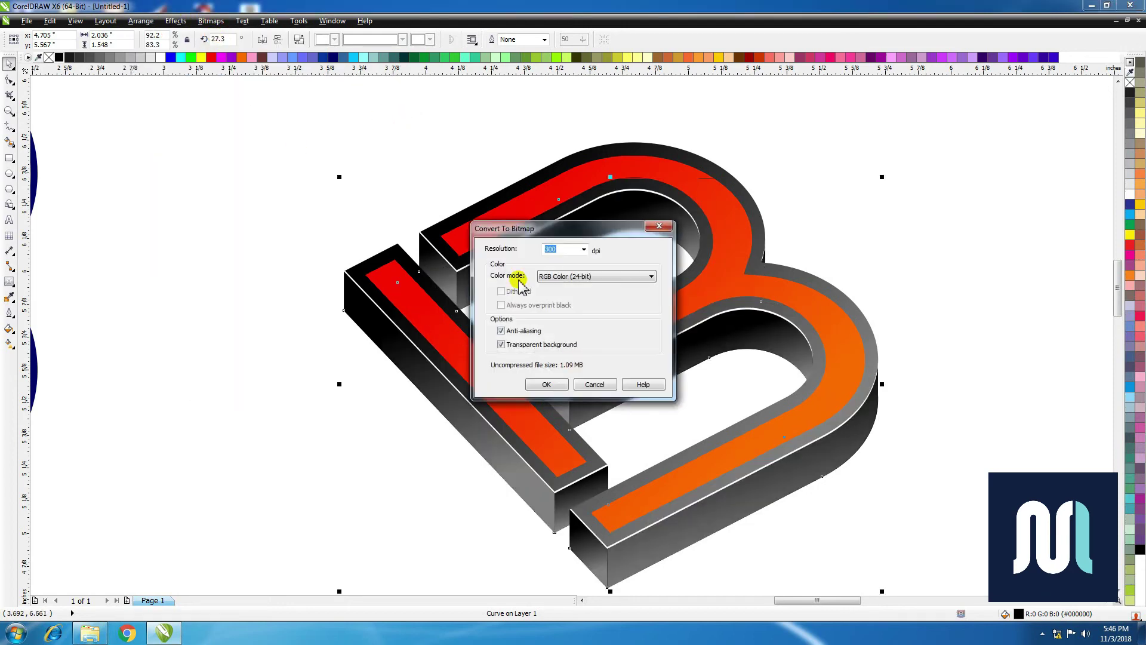
{"action": "left_click", "coordinate": [547, 384]}
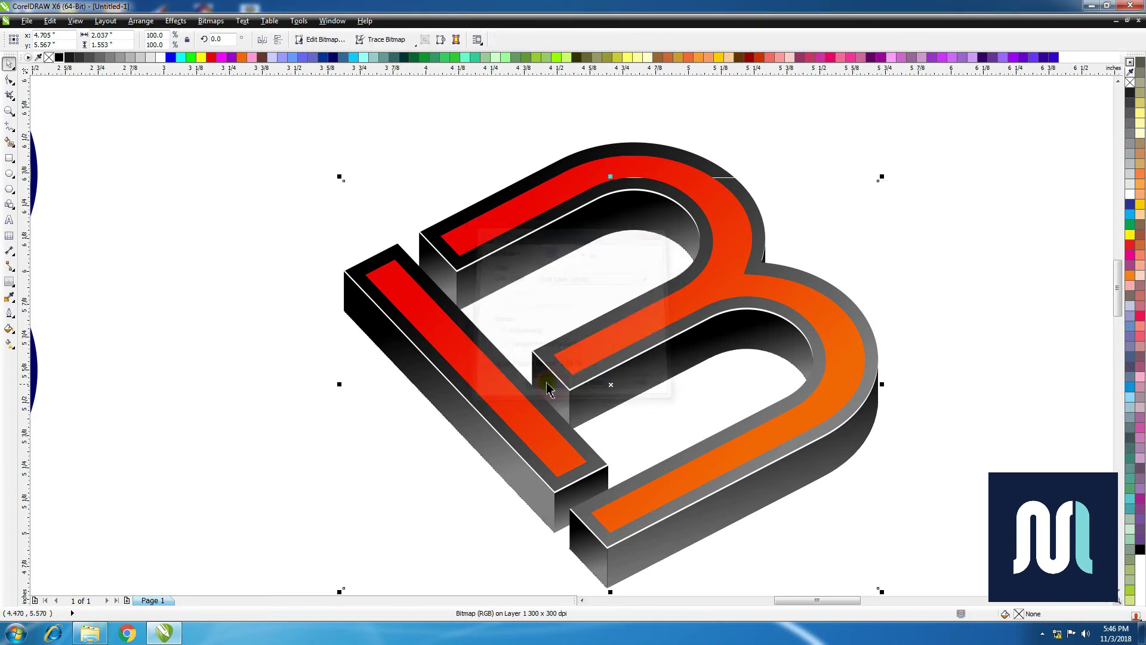
- Apply a Gaussian Blur with a 16-pixel radius to the black bitmap as a soft shadow and clear the selection
{"action": "left_click", "coordinate": [211, 21]}
{"action": "mouse_move", "coordinate": [222, 283]}
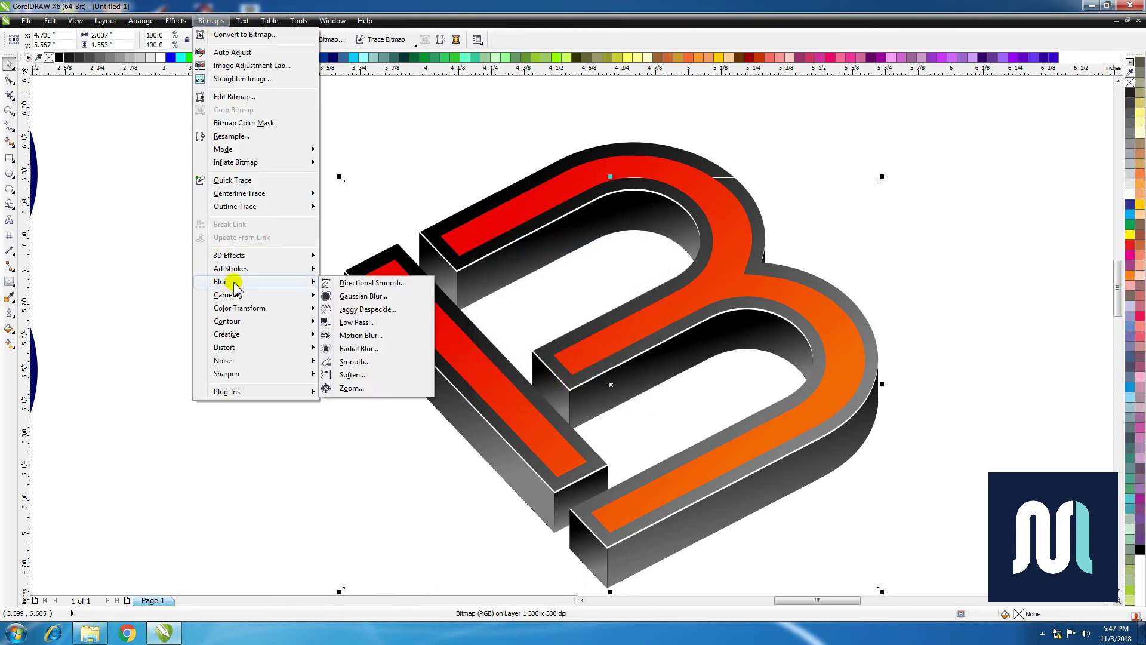
{"action": "left_click", "coordinate": [363, 297]}
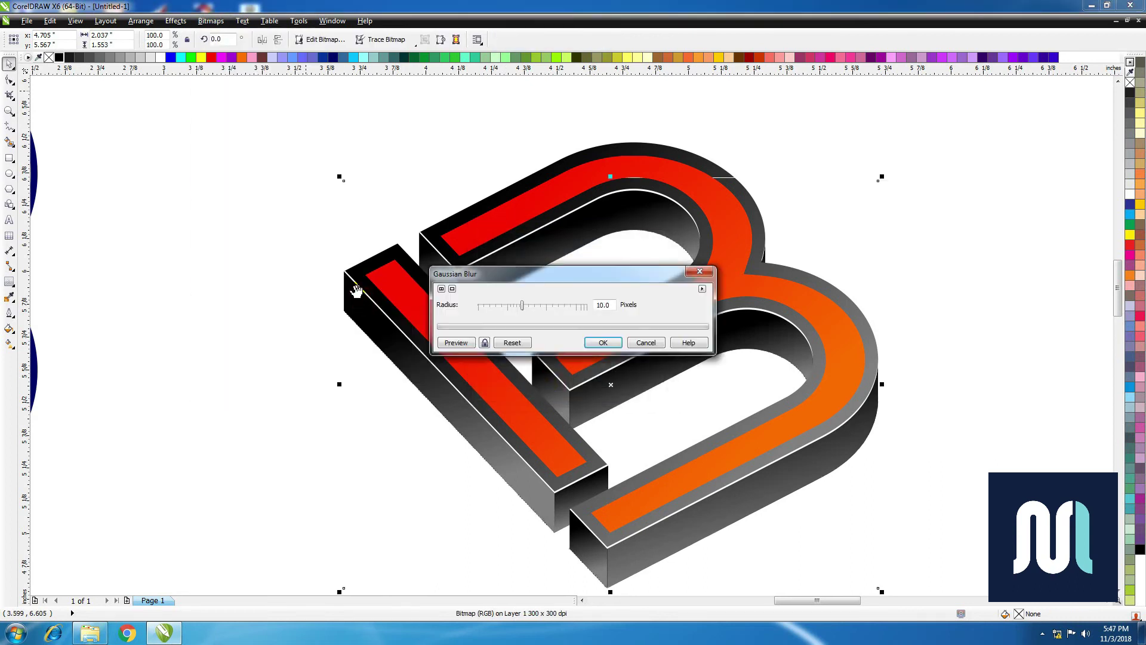
{"action": "left_click", "coordinate": [456, 343]}
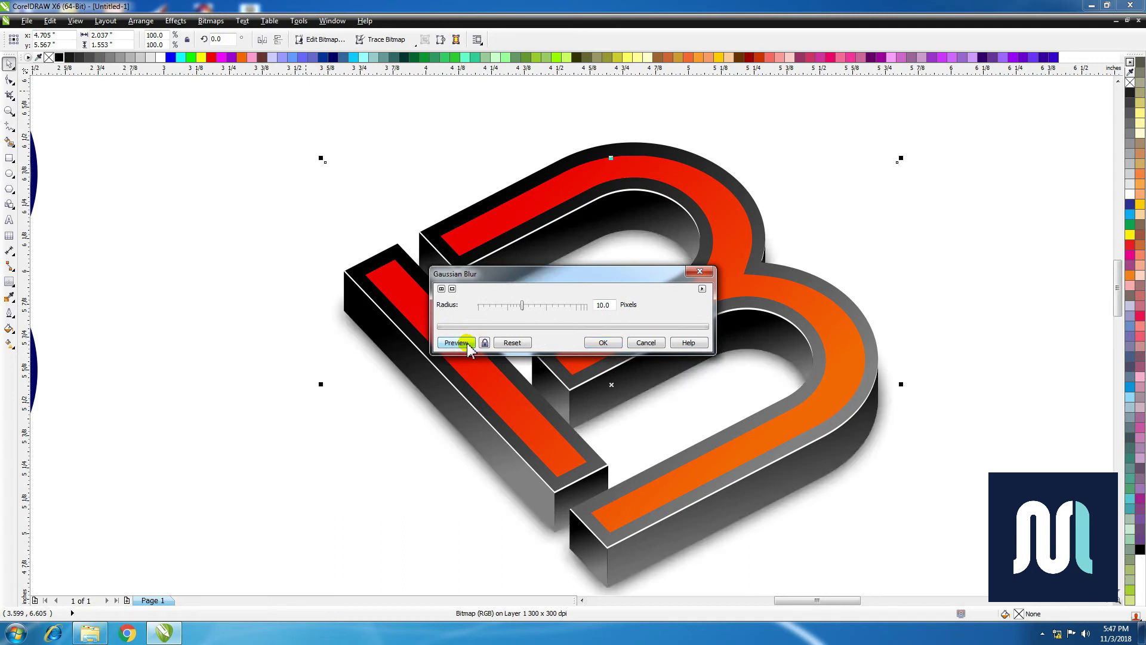
{"action": "left_click_drag", "start_coordinate": [520, 306], "coordinate": [529, 308]}
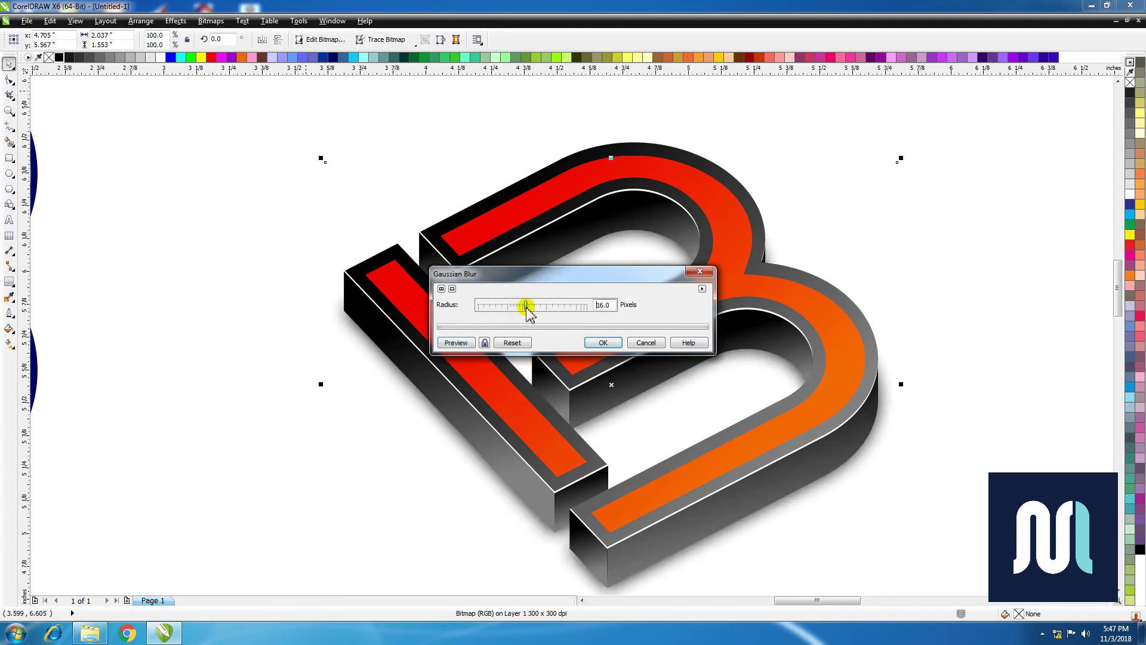
{"action": "left_click", "coordinate": [456, 343]}
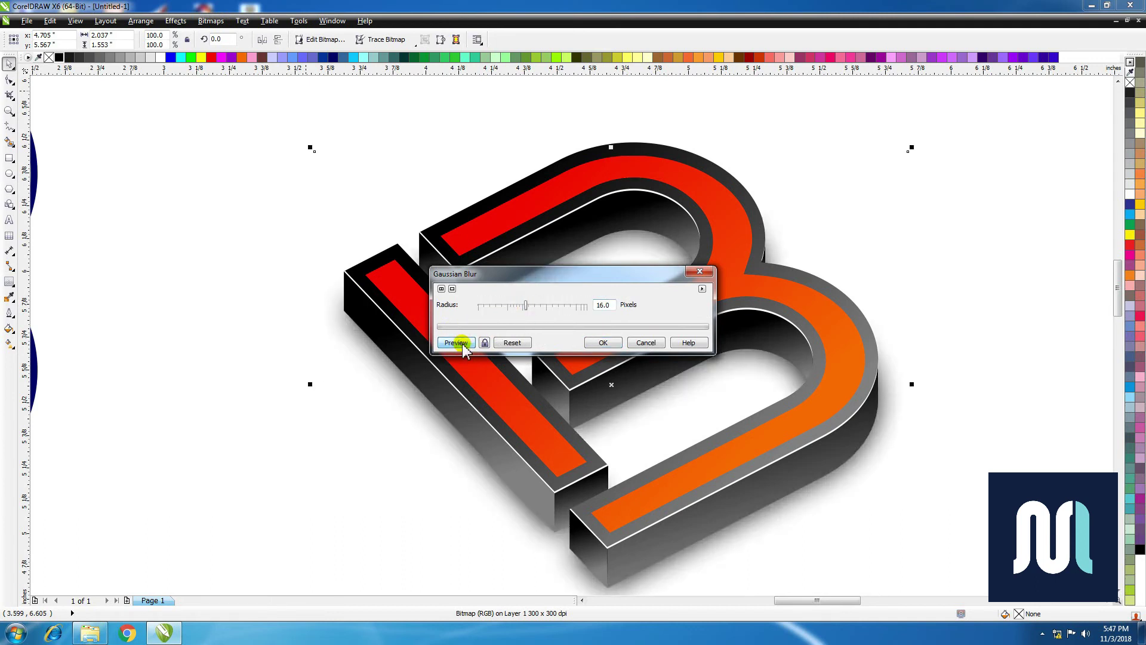
{"action": "left_click", "coordinate": [601, 343]}
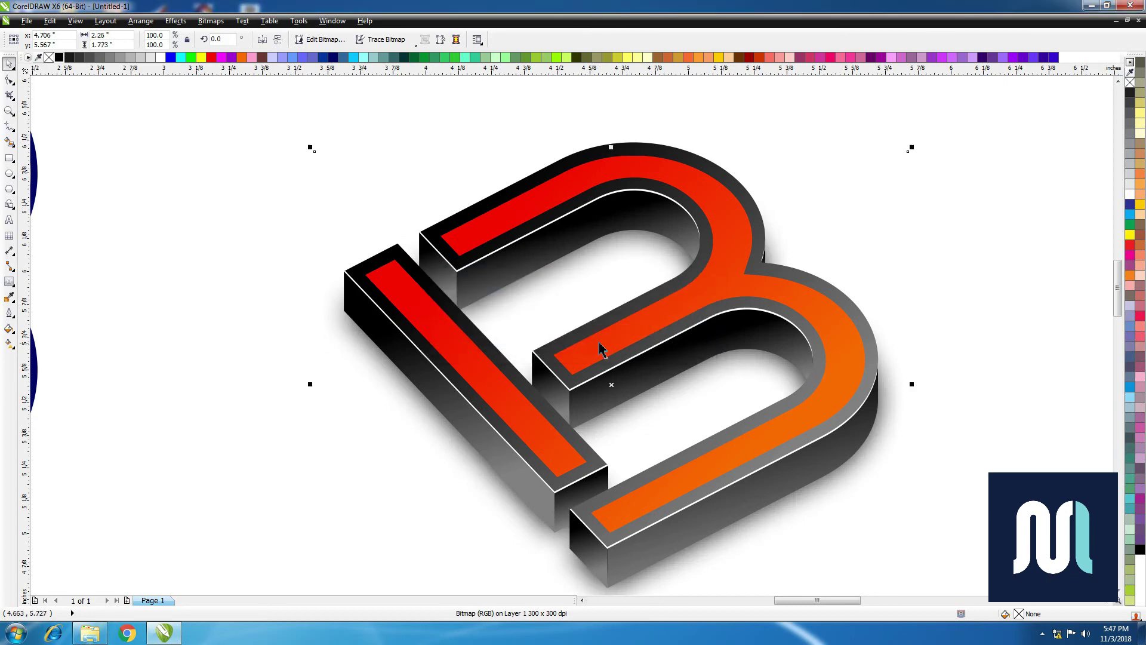
{"action": "left_click", "coordinate": [871, 219]}
- Examine the finished tilted B with its shadow and the navy and gray B, up close and side by side
{"action": "scroll", "coordinate": [871, 218], "scroll_direction": "down", "scroll_amount": 2}
{"action": "left_click", "coordinate": [934, 243]}
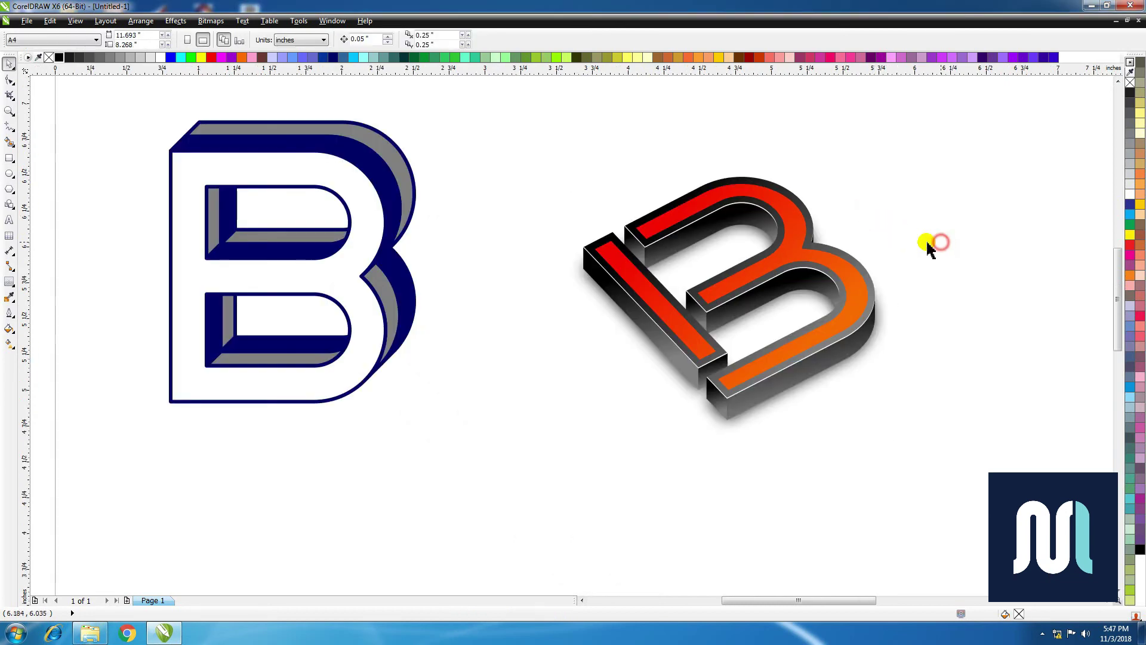
{"action": "key", "text": "z"}
{"action": "left_click_drag", "start_coordinate": [455, 164], "coordinate": [958, 452]}
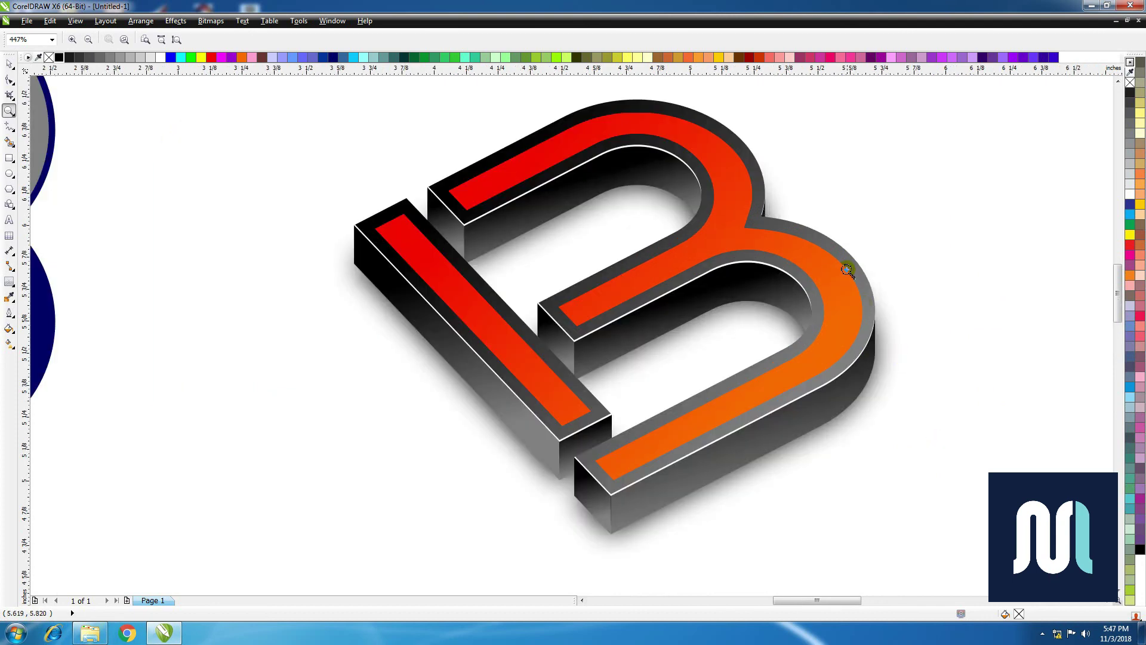
{"action": "key", "text": "space"}
{"action": "scroll", "coordinate": [748, 227], "scroll_direction": "down", "scroll_amount": 2}
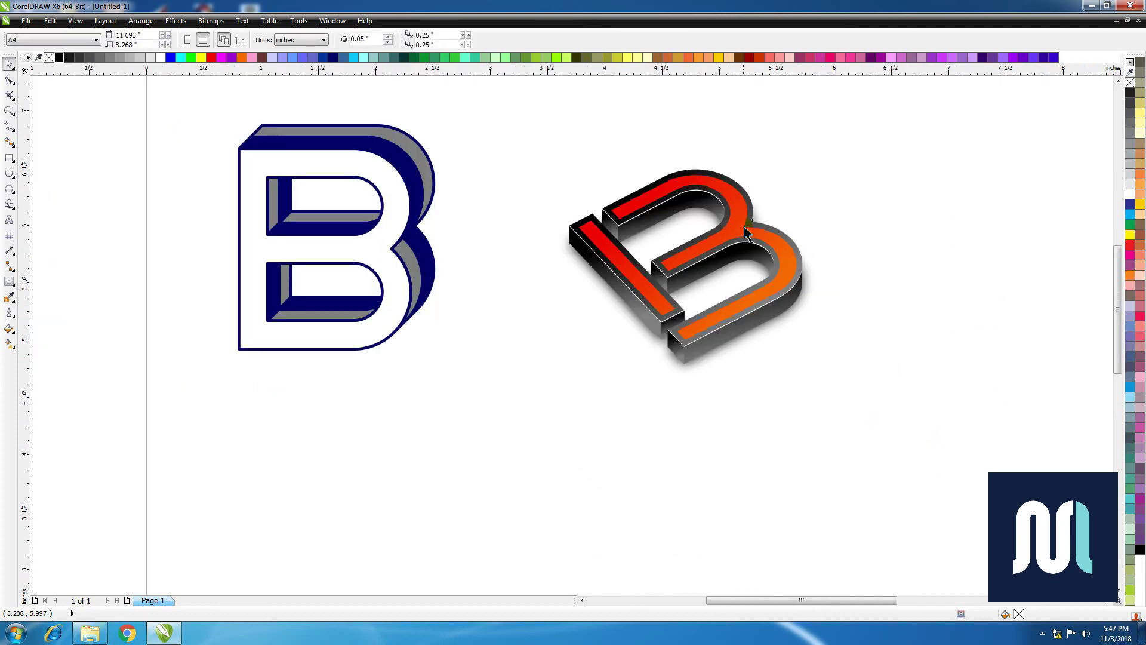
{"action": "key", "text": "z"}
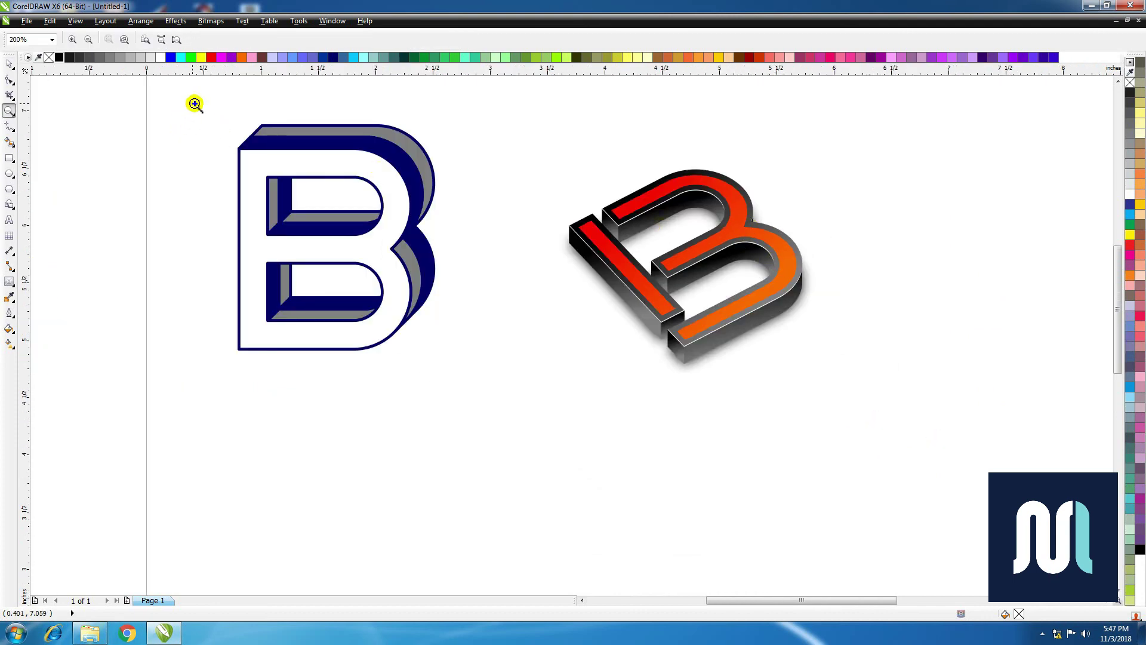
{"action": "left_click_drag", "start_coordinate": [203, 107], "coordinate": [476, 358]}
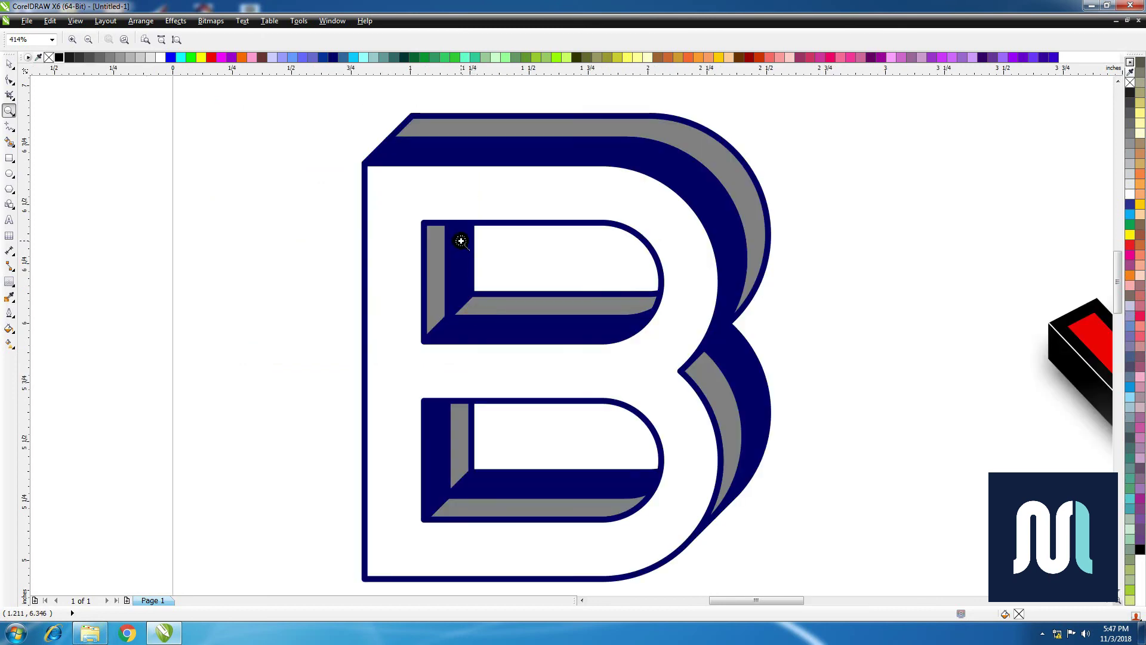
{"action": "right_click", "coordinate": [461, 240]}
{"action": "left_click_drag", "start_coordinate": [515, 123], "coordinate": [847, 400]}
{"action": "key", "text": "space"}
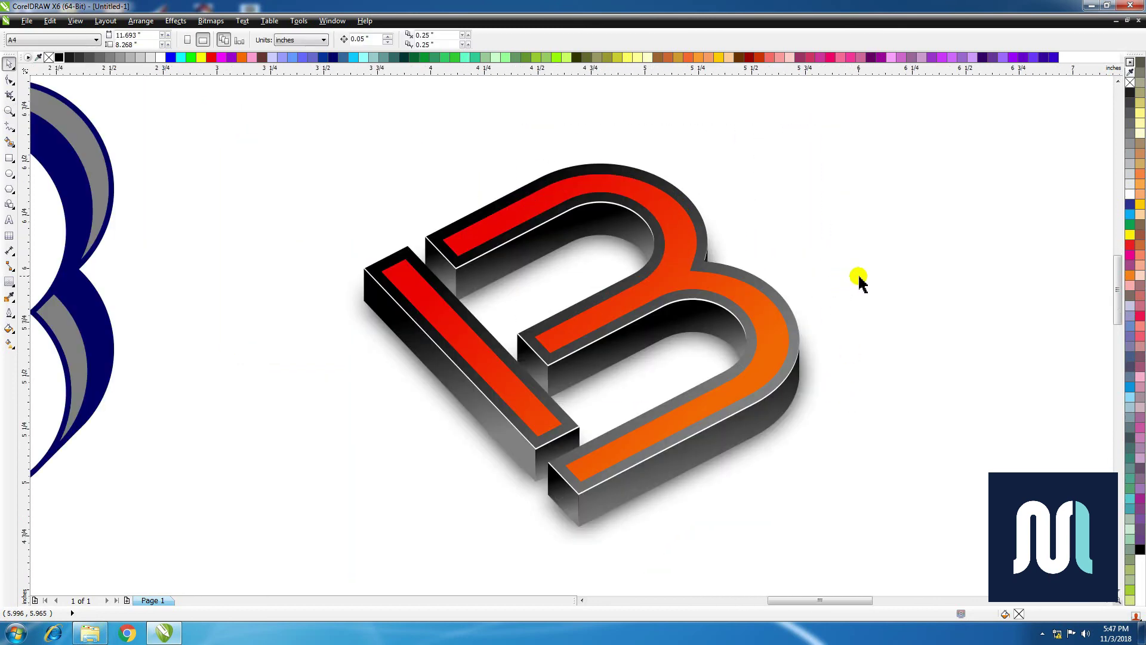
{"action": "scroll", "coordinate": [855, 276], "scroll_direction": "down", "scroll_amount": 2}
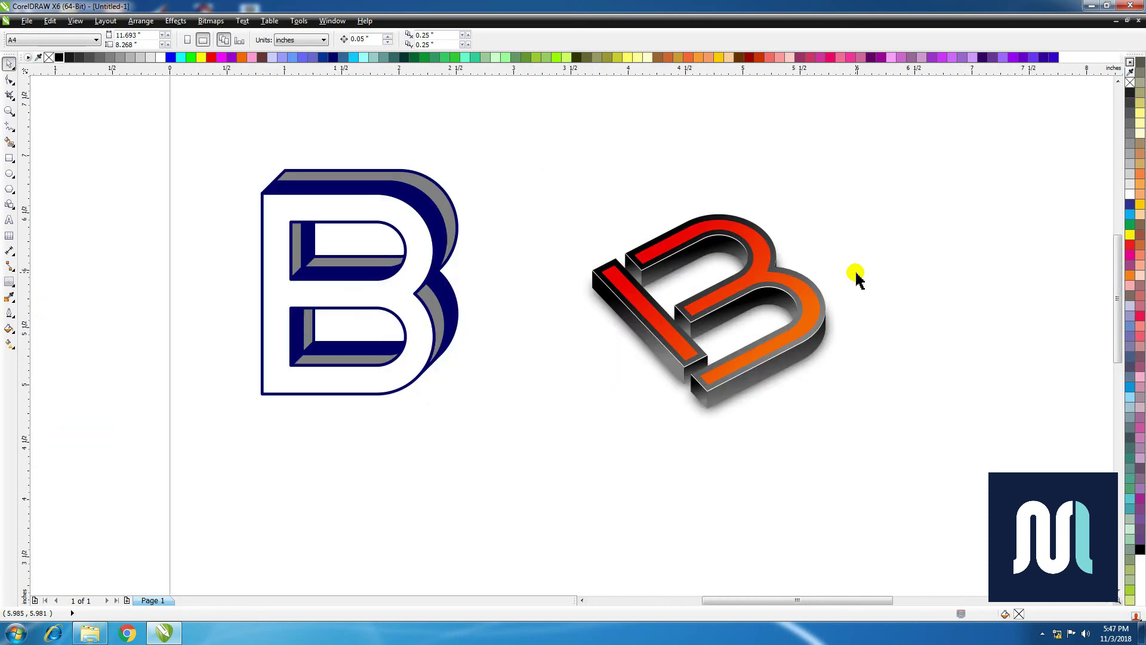